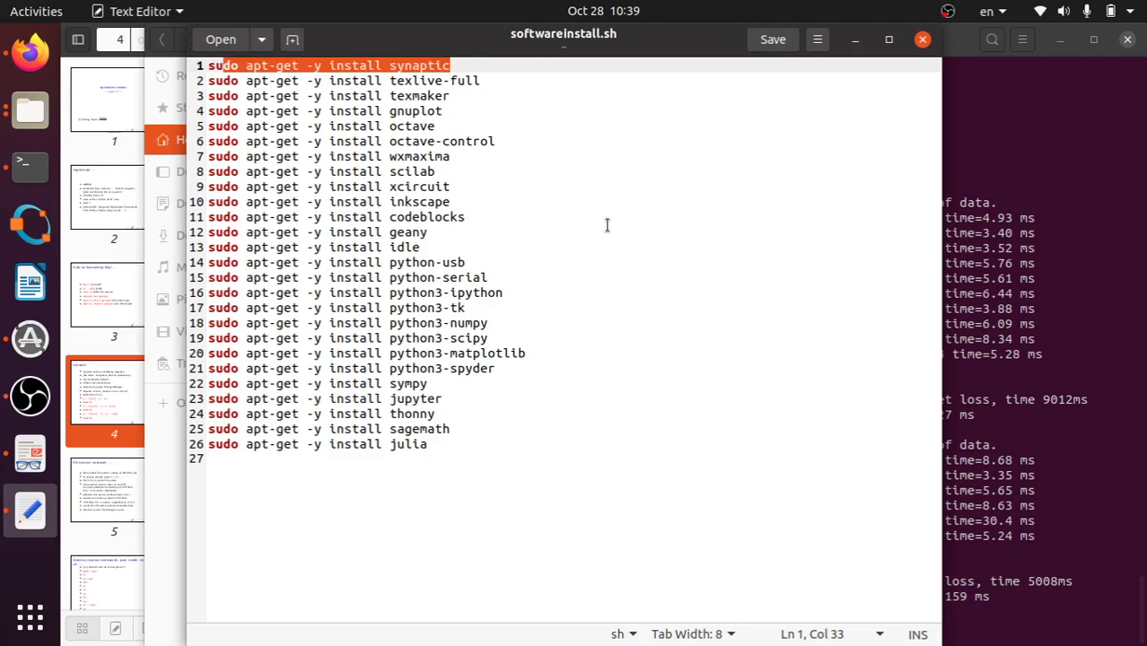
- Close the softwareinstall.sh script and the file manager window showing the Home folder
{"action": "left_click", "coordinate": [494, 81]}
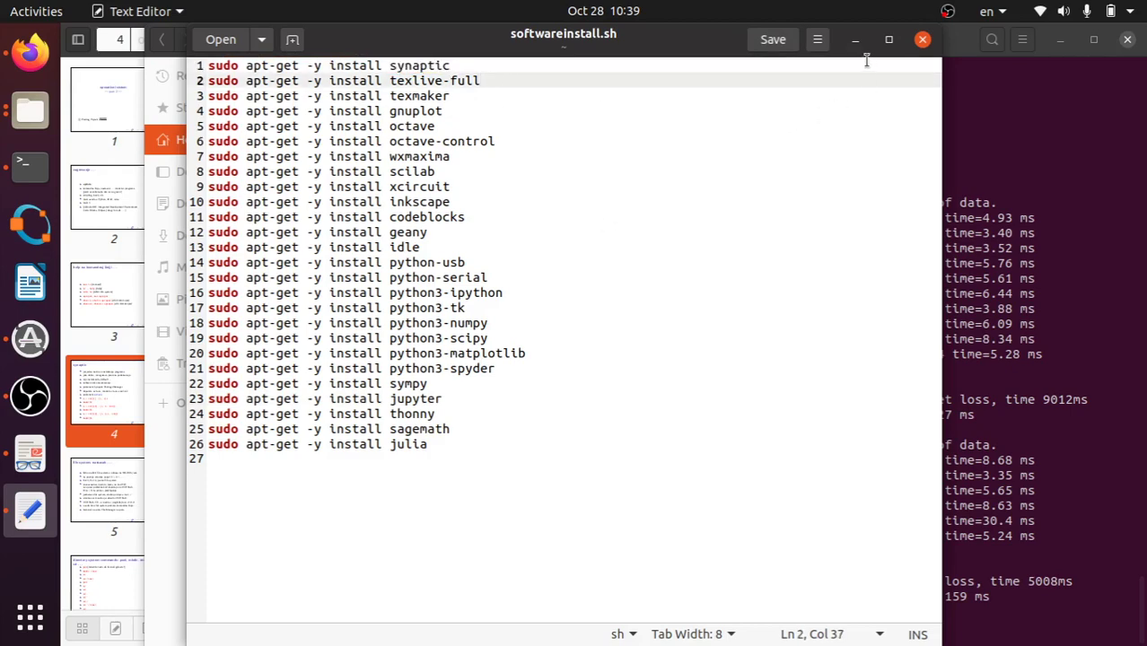
{"action": "left_click", "coordinate": [920, 43]}
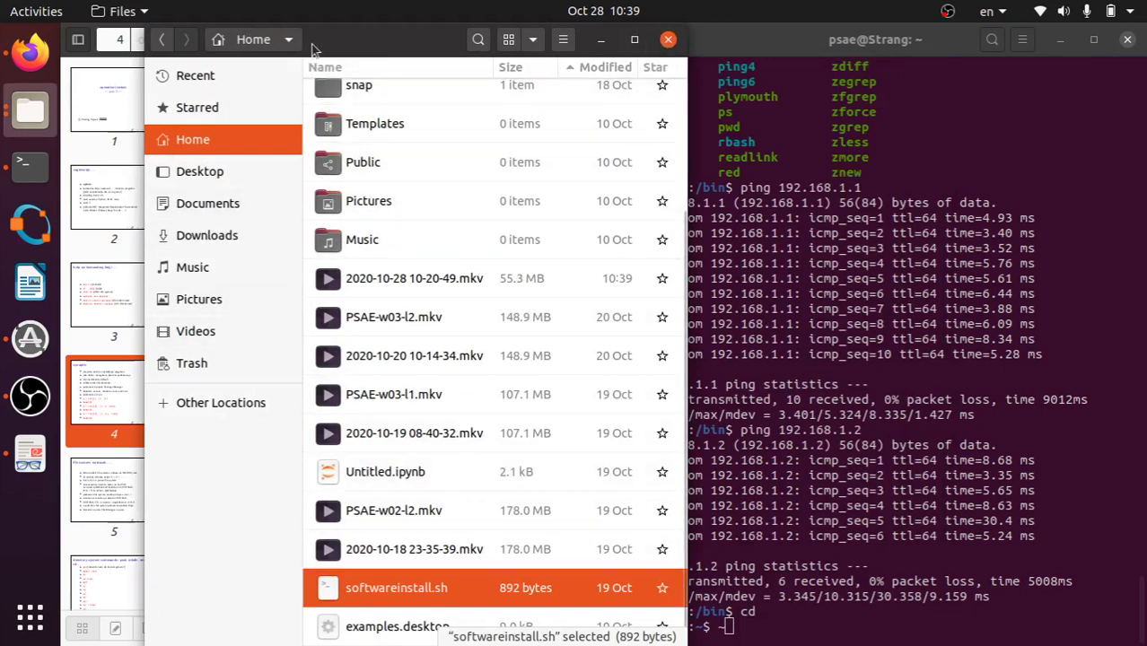
{"action": "left_click", "coordinate": [667, 40]}
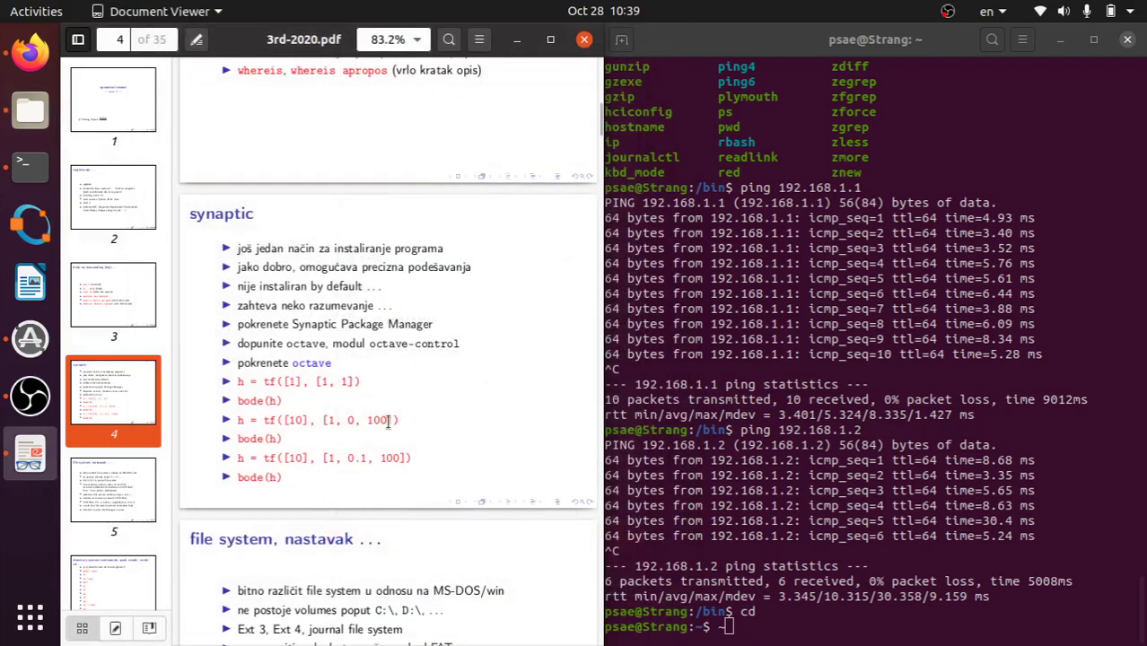
- View the synaptic slide full screen, leave the presentation, and clear the stray tilde from the terminal prompt
{"action": "key", "text": "F5"}
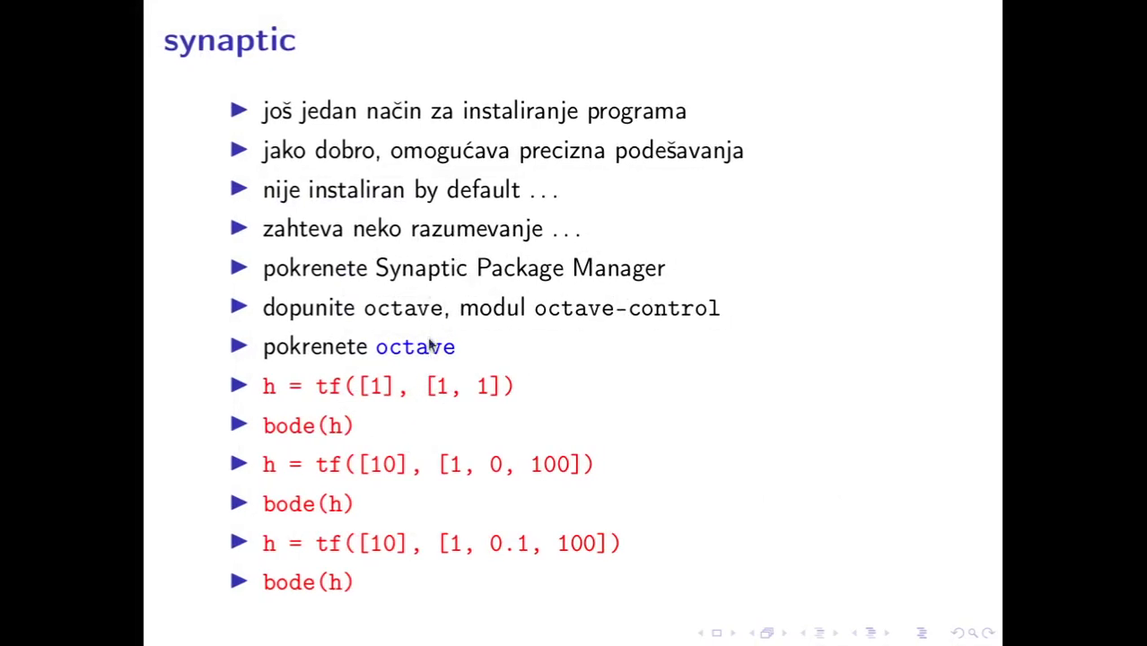
{"action": "key", "text": "Escape"}
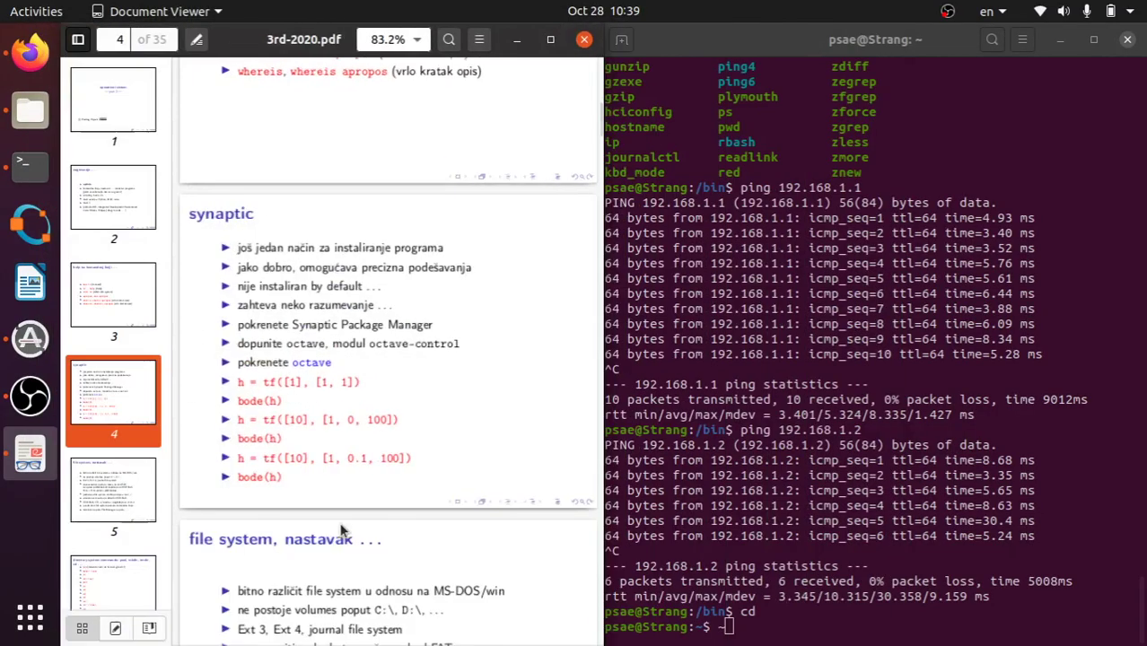
{"action": "left_click", "coordinate": [814, 614]}
{"action": "key", "text": "BackSpace"}
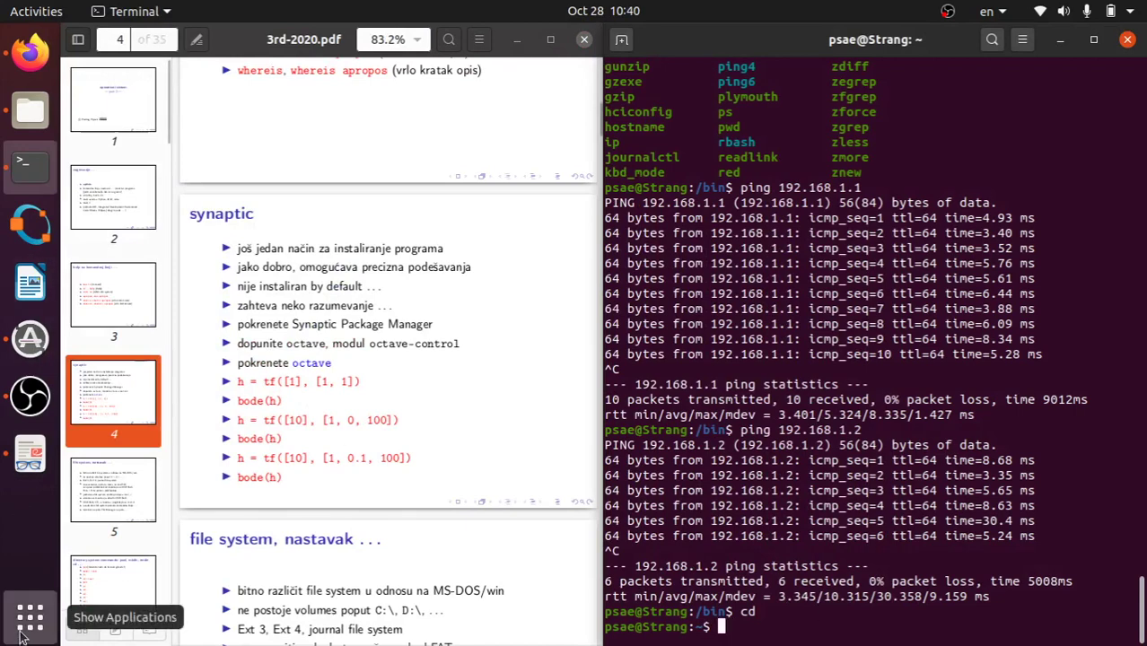
- Find and launch Synaptic Package Manager from the installed applications, authenticating with the account password
{"action": "left_click", "coordinate": [22, 633]}
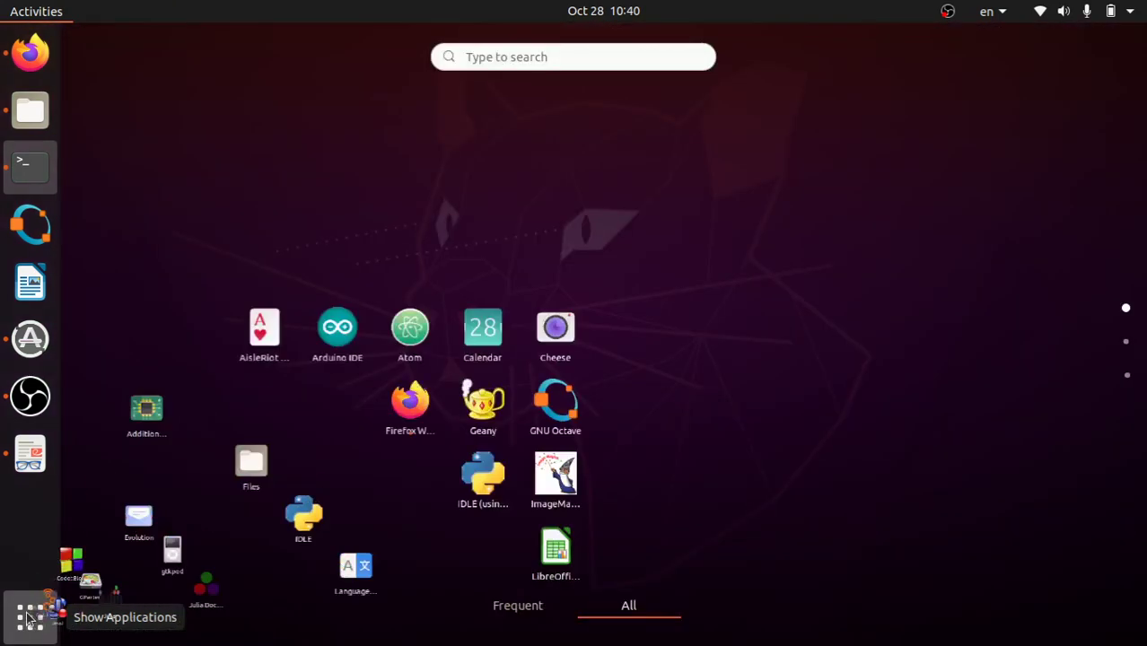
{"action": "left_click", "coordinate": [541, 57]}
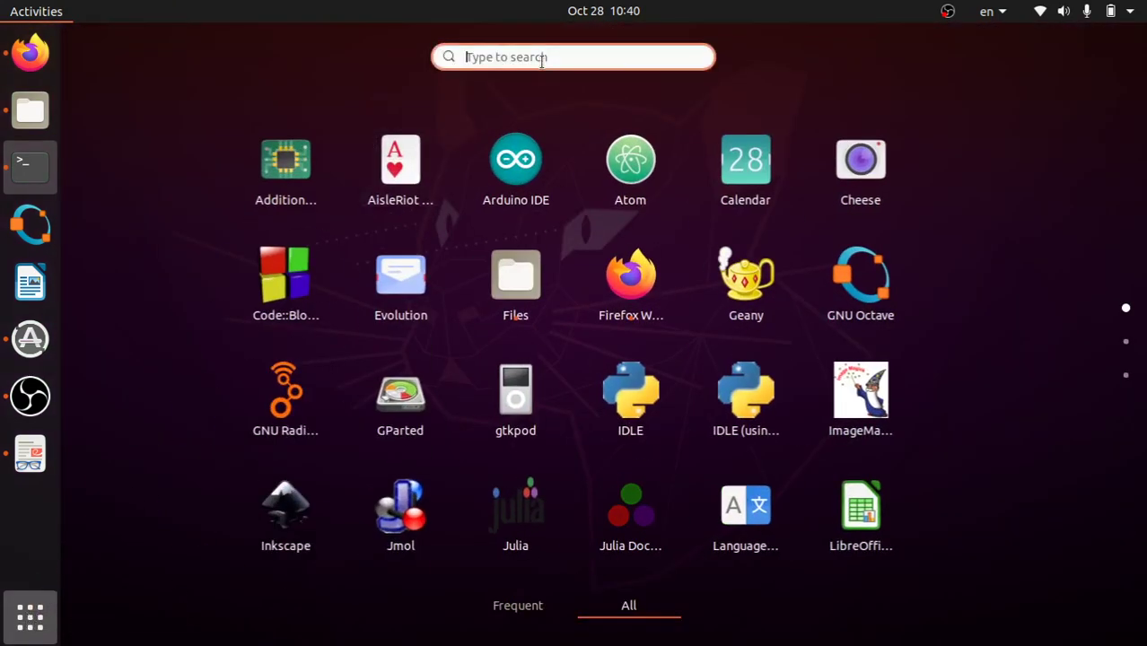
{"action": "type", "text": "synapti"}
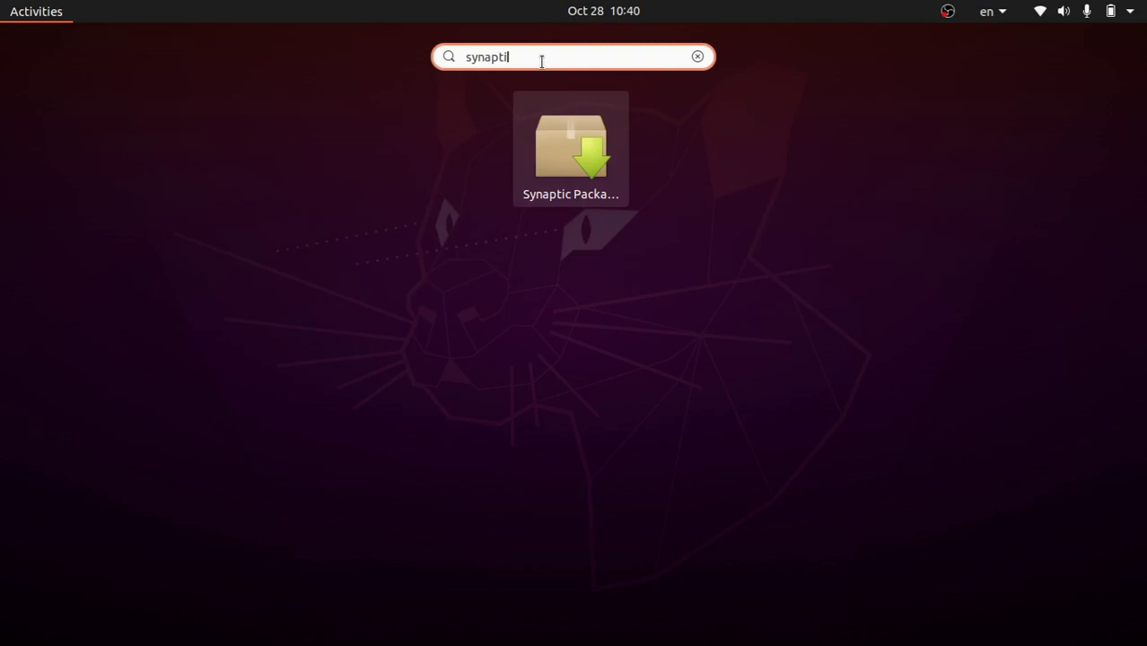
{"action": "left_click", "coordinate": [592, 153]}
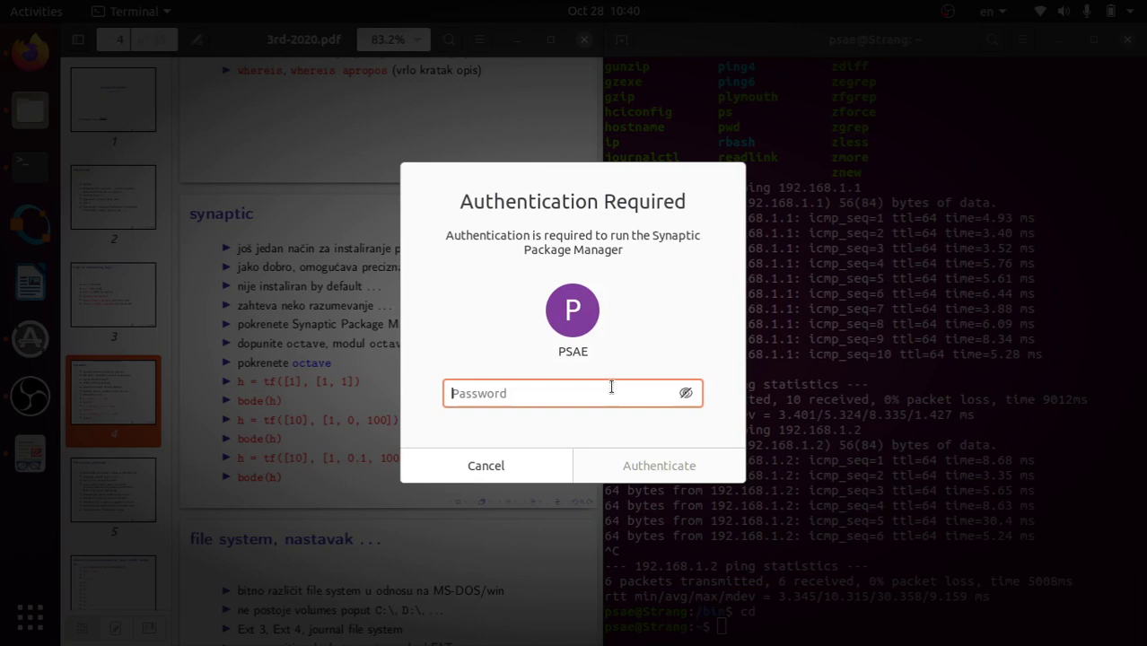
{"action": "type", "text": "********"}
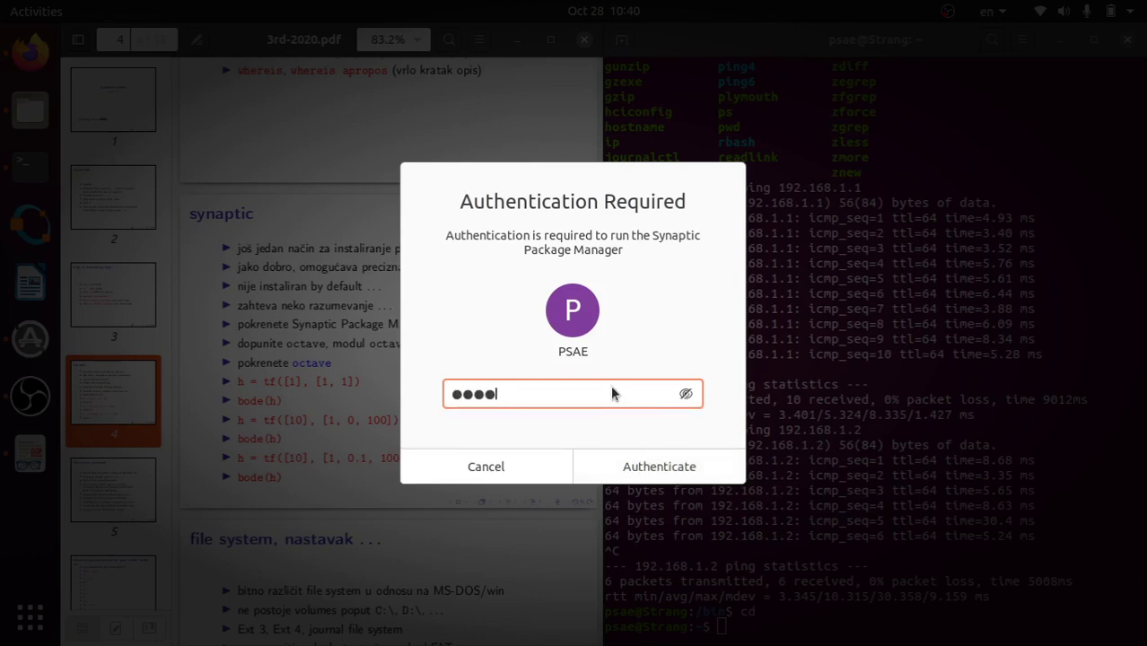
{"action": "type", "text": "*"}
{"action": "key", "text": "Return"}
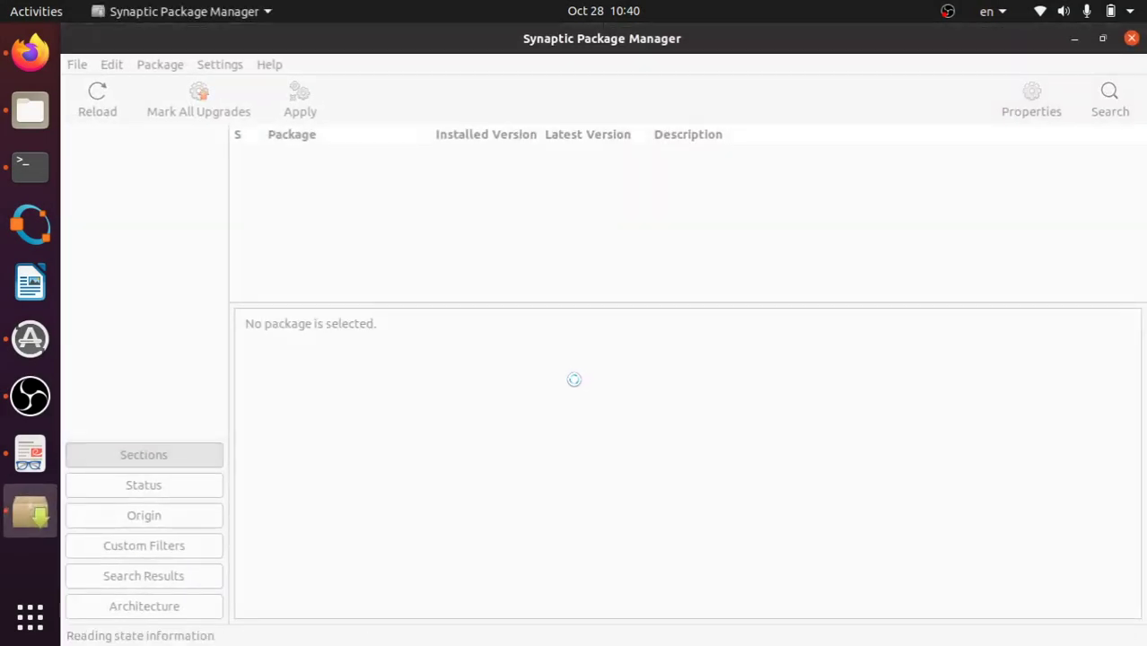
- Search the packages for octave by description and name
{"action": "left_click", "coordinate": [1113, 104]}
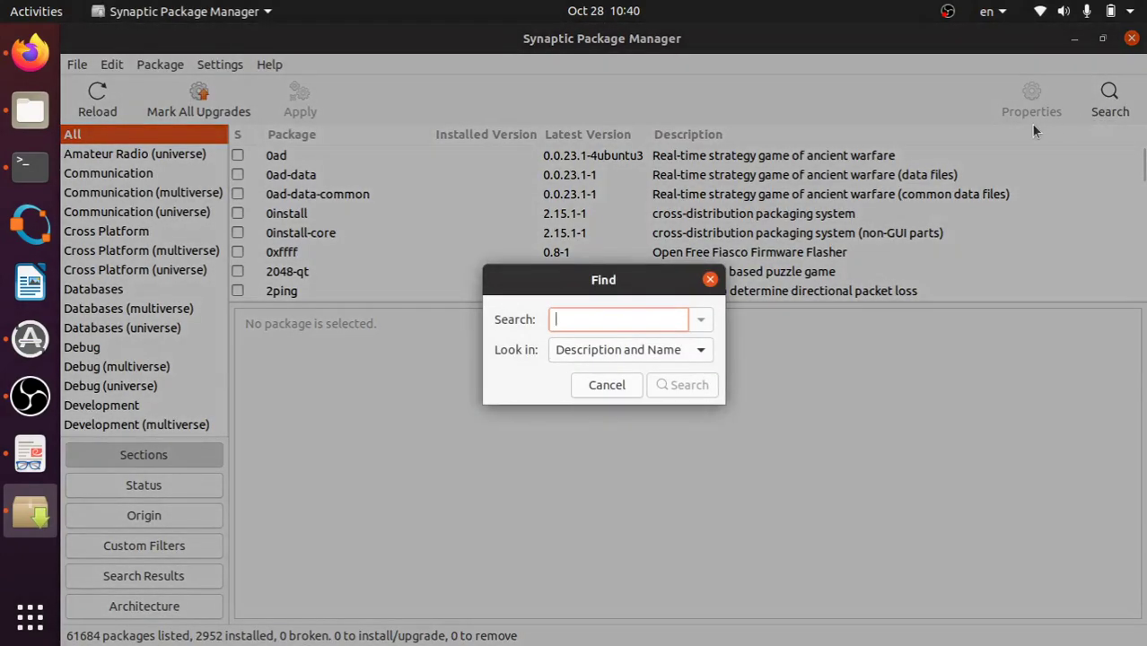
{"action": "type", "text": "webcam"}
{"action": "key", "text": "Return"}
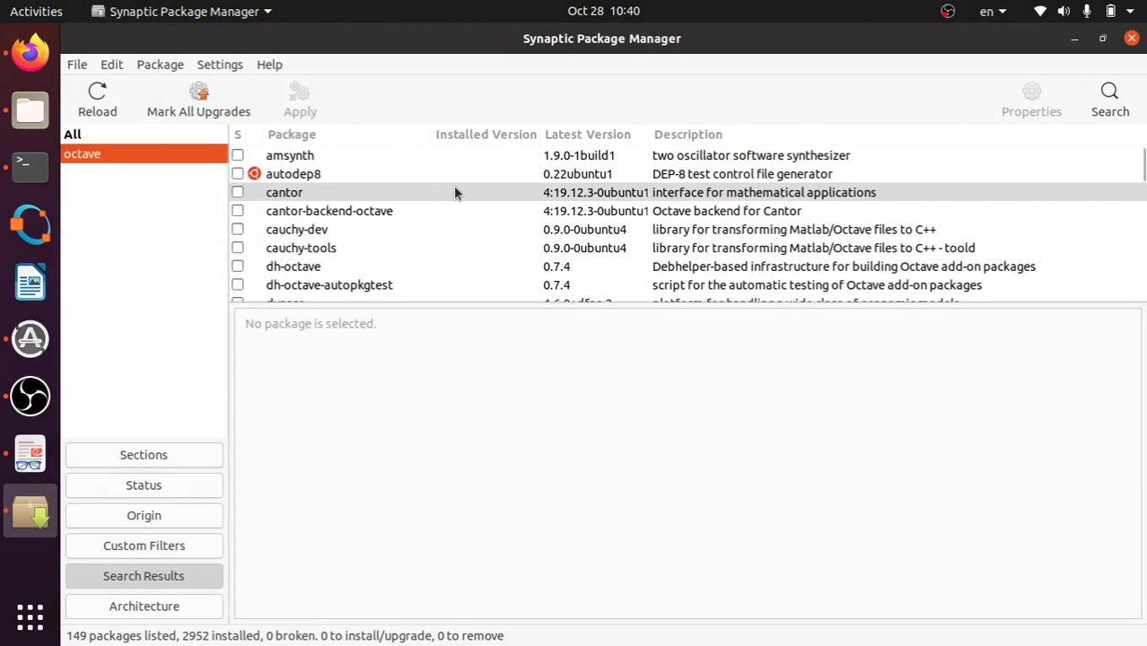
- Widen the Package column of the octave results enough to show the full octave-communications-common name
{"action": "scroll", "coordinate": [504, 177], "scroll_direction": "down", "scroll_amount": 5}
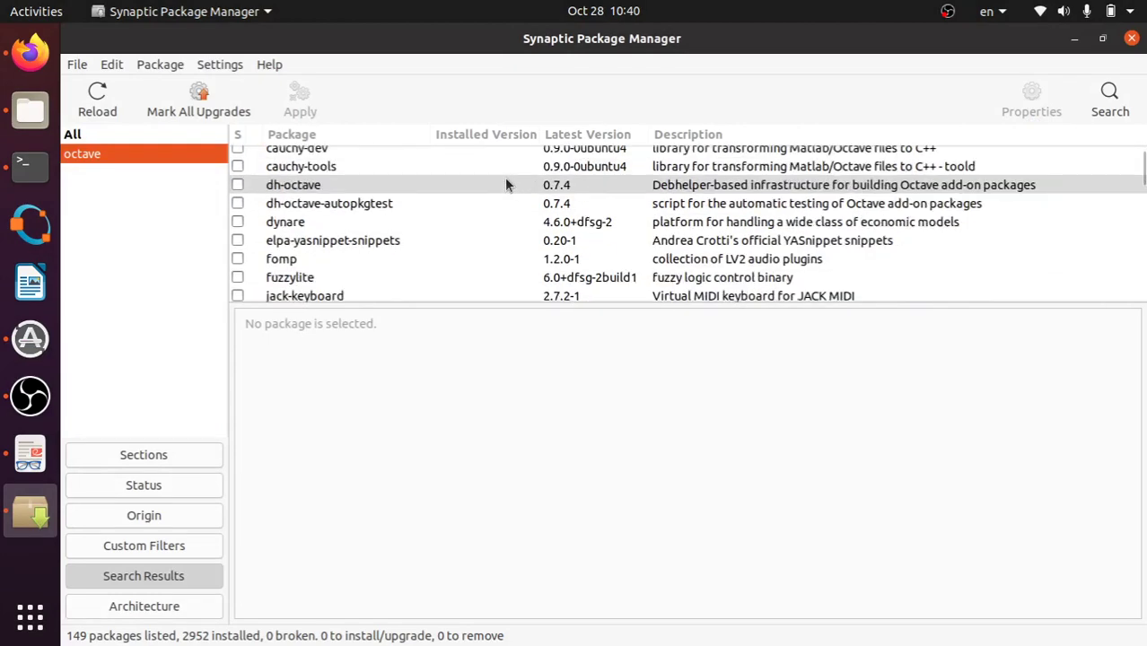
{"action": "scroll", "coordinate": [506, 183], "scroll_direction": "down", "scroll_amount": 15}
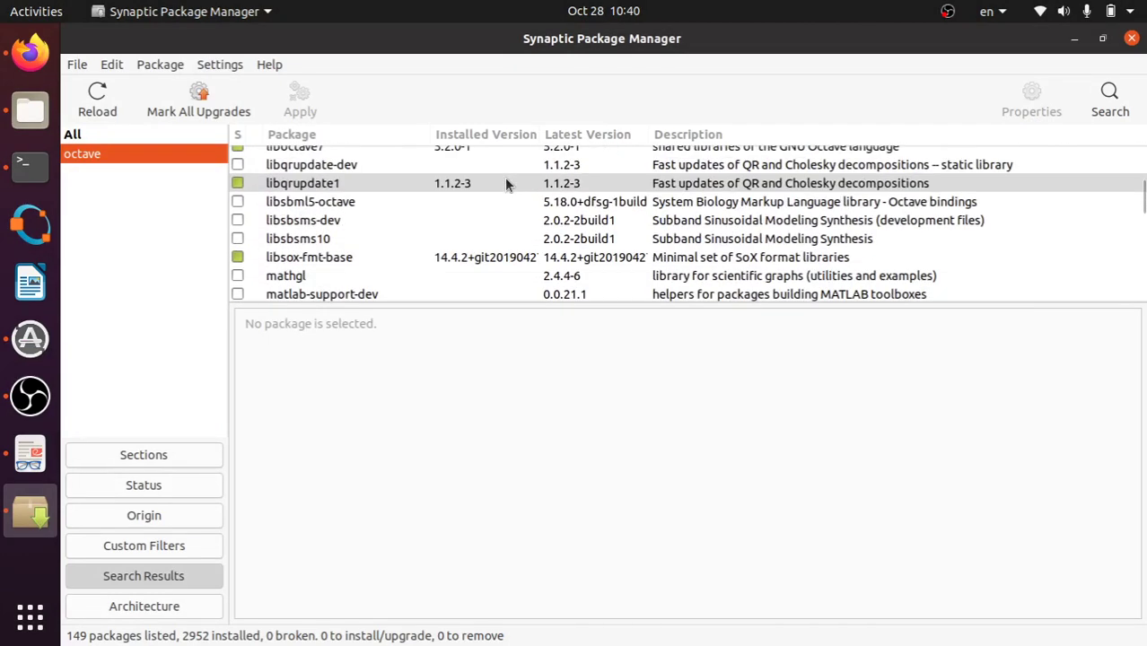
{"action": "scroll", "coordinate": [506, 185], "scroll_direction": "down", "scroll_amount": 5}
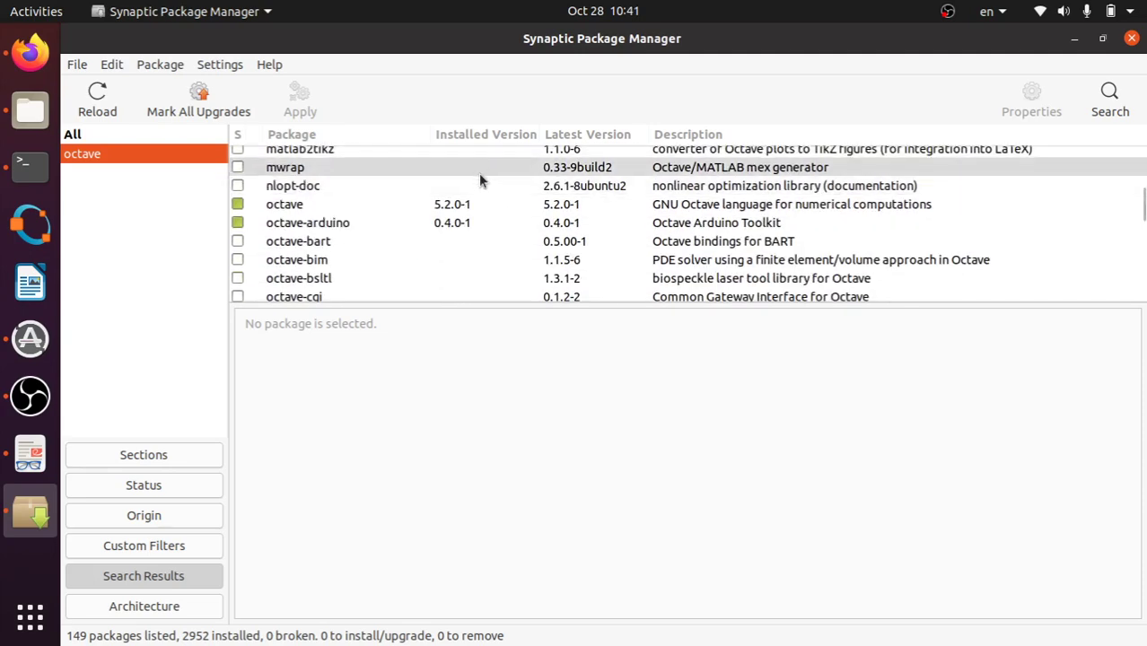
{"action": "scroll", "coordinate": [467, 200], "scroll_direction": "down", "scroll_amount": 1}
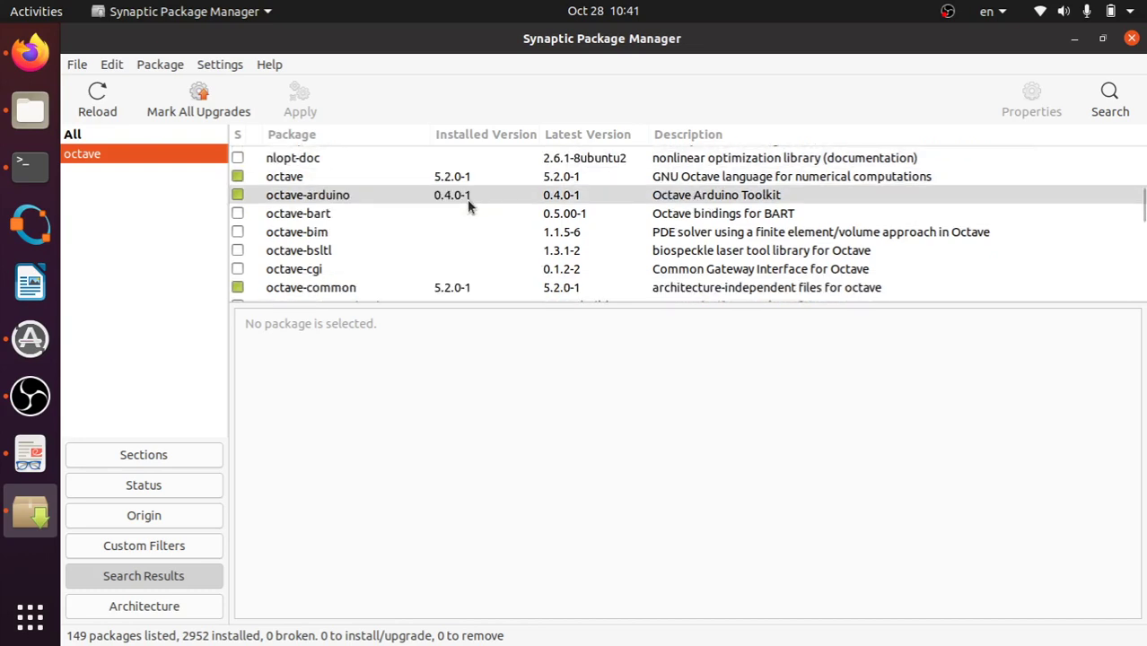
{"action": "scroll", "coordinate": [466, 201], "scroll_direction": "down", "scroll_amount": 2}
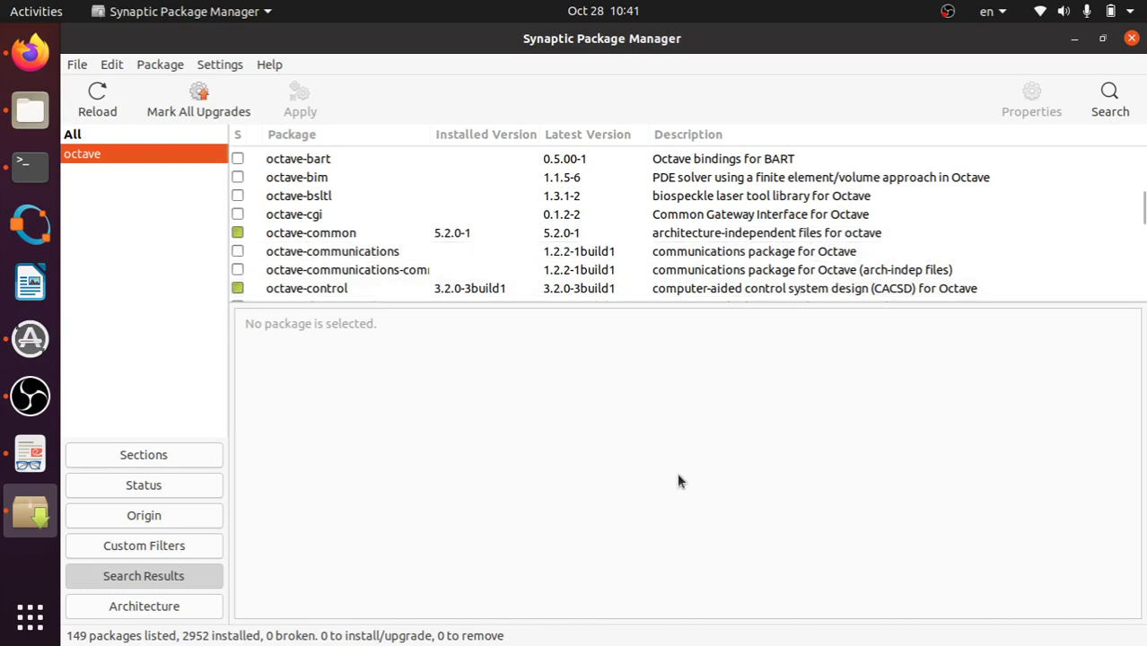
{"action": "left_click_drag", "start_coordinate": [429, 135], "coordinate": [477, 136]}
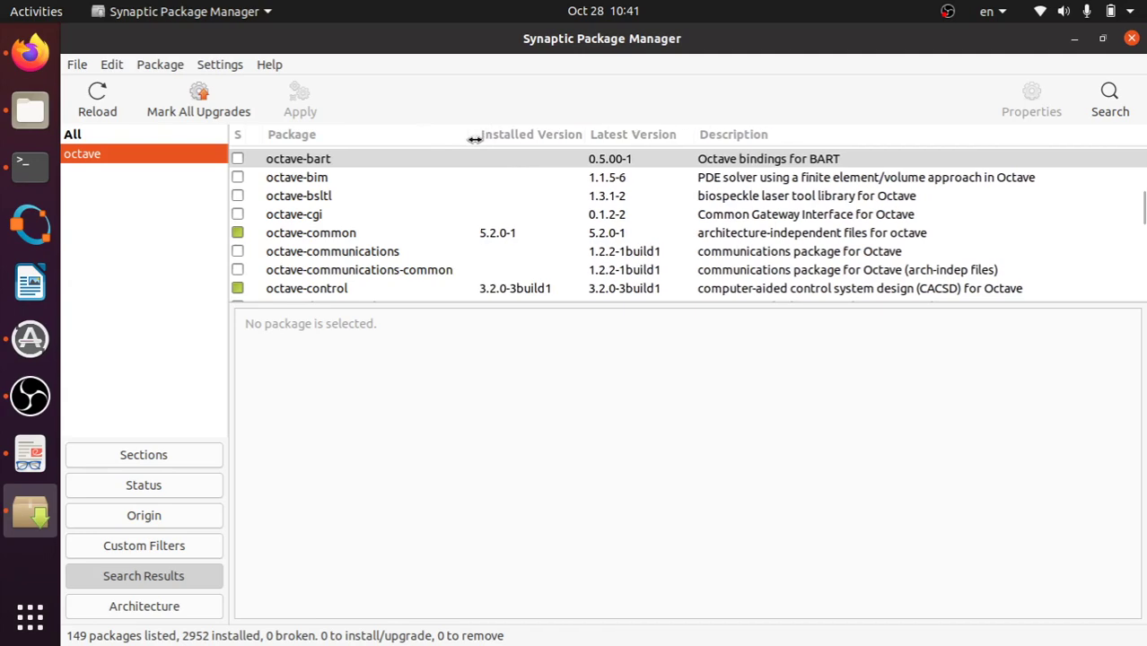
- Mark octave-communications for installation, review its additional required packages, and accept marking them too
{"action": "left_click", "coordinate": [237, 252]}
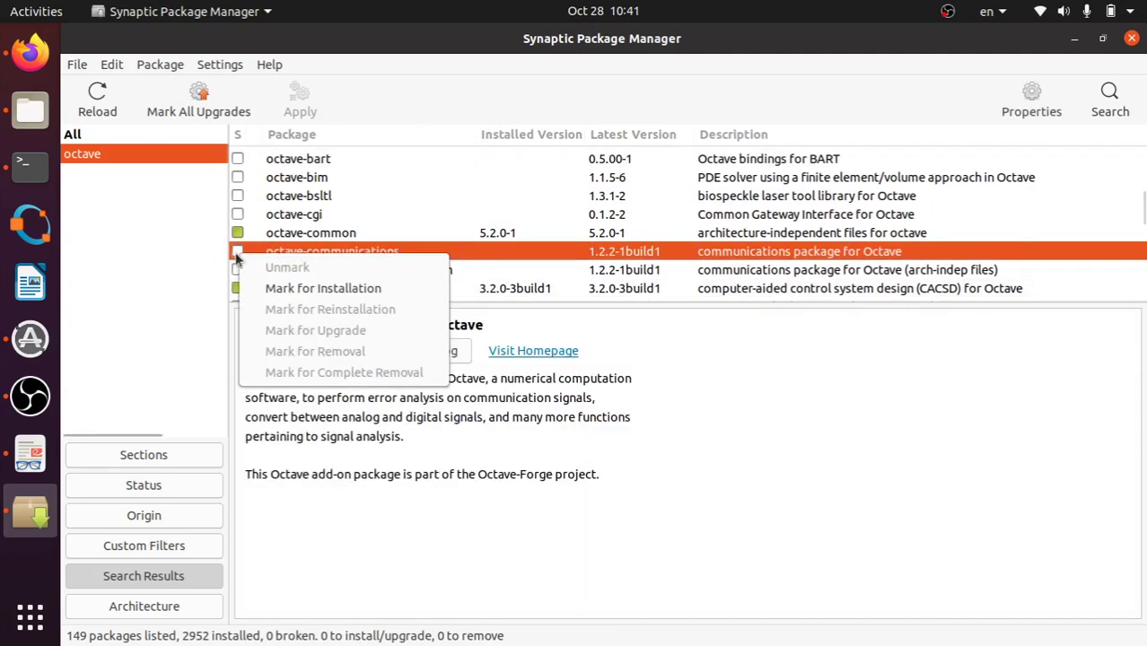
{"action": "left_click", "coordinate": [299, 288]}
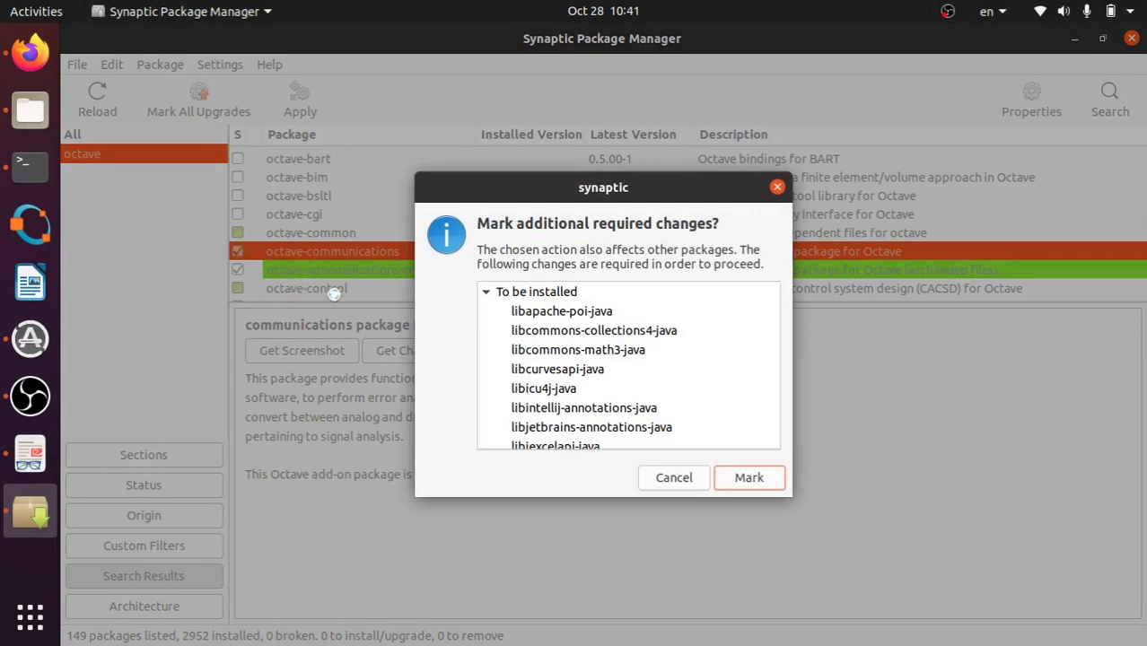
{"action": "scroll", "coordinate": [739, 334], "scroll_direction": "down", "scroll_amount": 5}
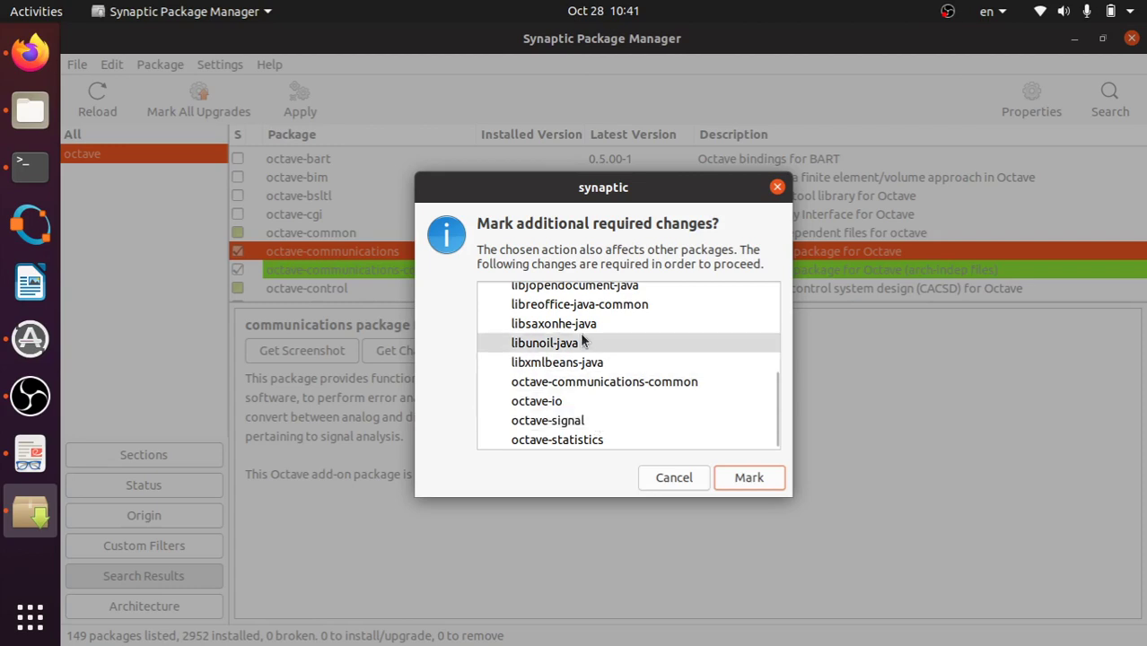
{"action": "scroll", "coordinate": [597, 342], "scroll_direction": "up", "scroll_amount": 5}
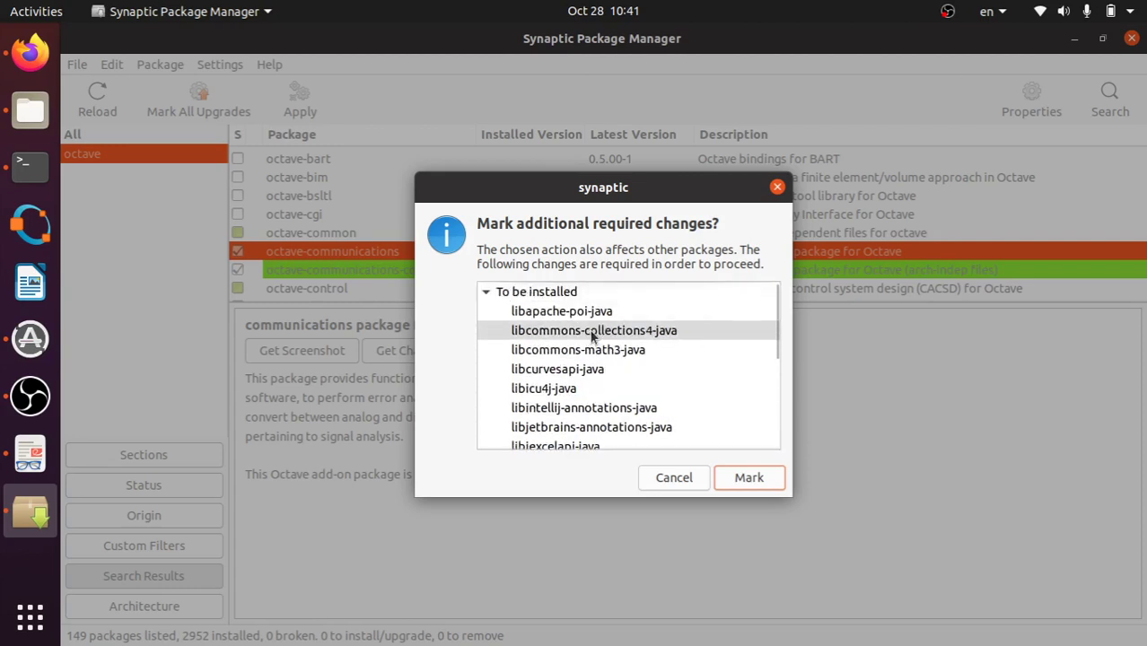
{"action": "left_click", "coordinate": [748, 477]}
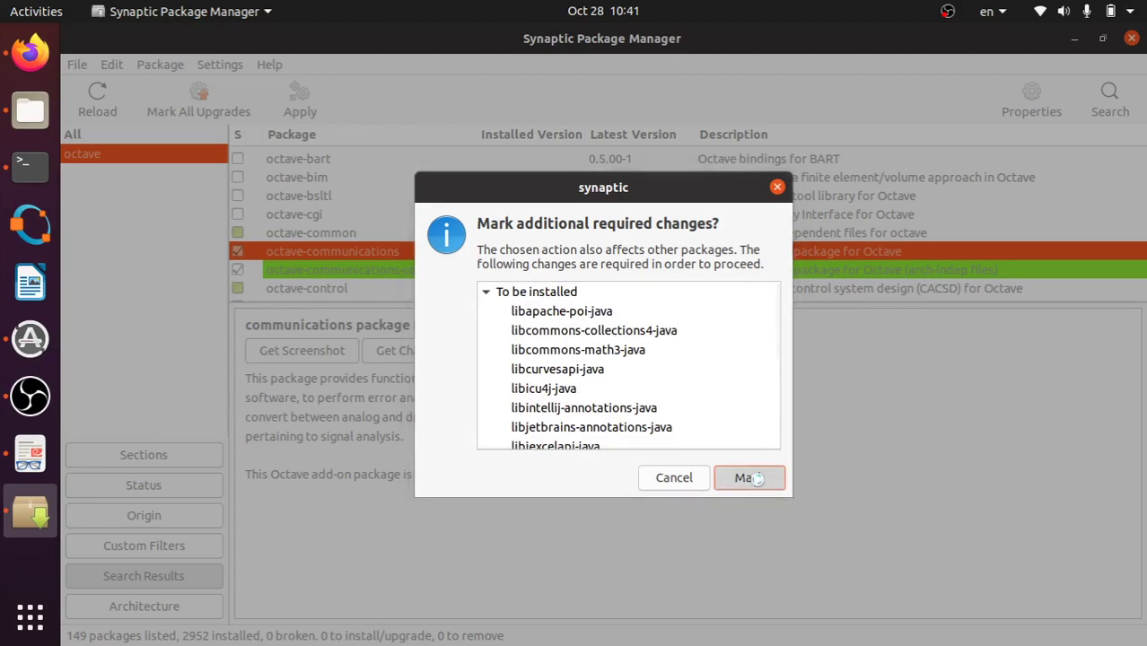
- Apply the marked package changes and confirm the summary to start downloading and installing them
{"action": "scroll", "coordinate": [368, 216], "scroll_direction": "down", "scroll_amount": 8}
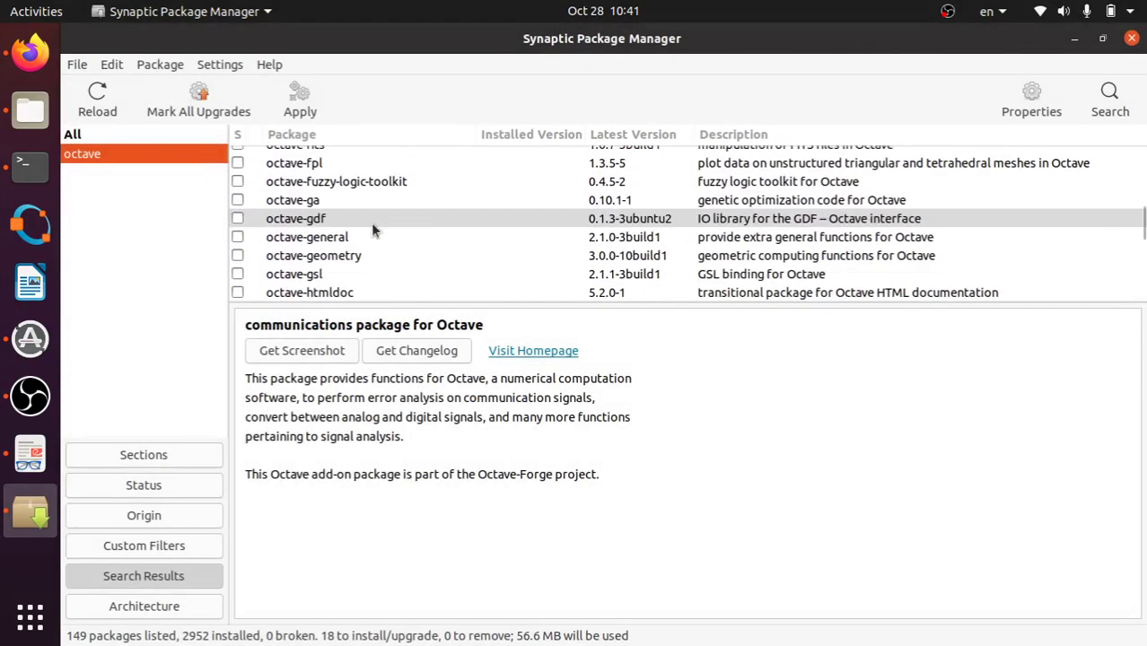
{"action": "scroll", "coordinate": [373, 229], "scroll_direction": "down", "scroll_amount": 3}
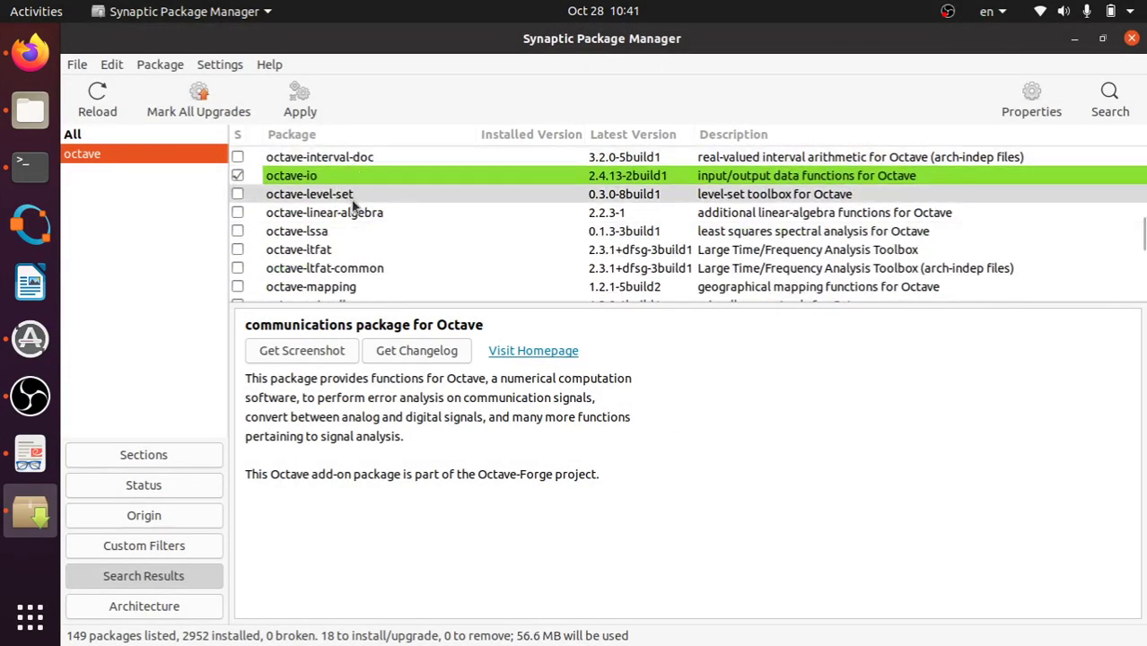
{"action": "scroll", "coordinate": [358, 220], "scroll_direction": "down", "scroll_amount": 3}
{"action": "scroll", "coordinate": [358, 223], "scroll_direction": "down", "scroll_amount": 1}
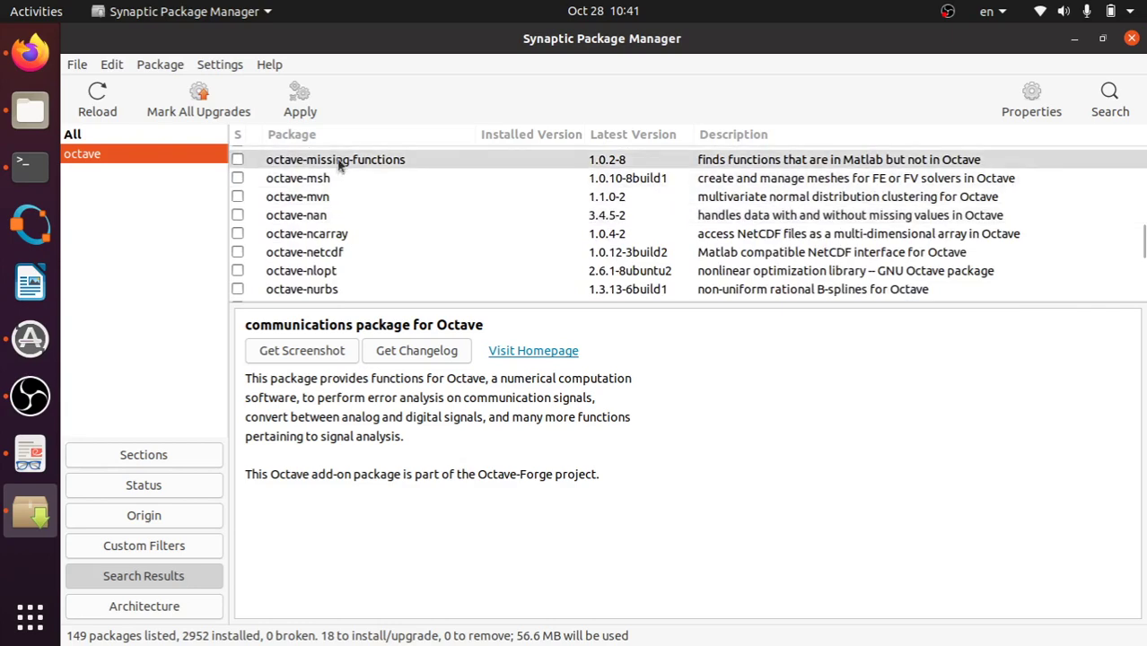
{"action": "left_click", "coordinate": [307, 94]}
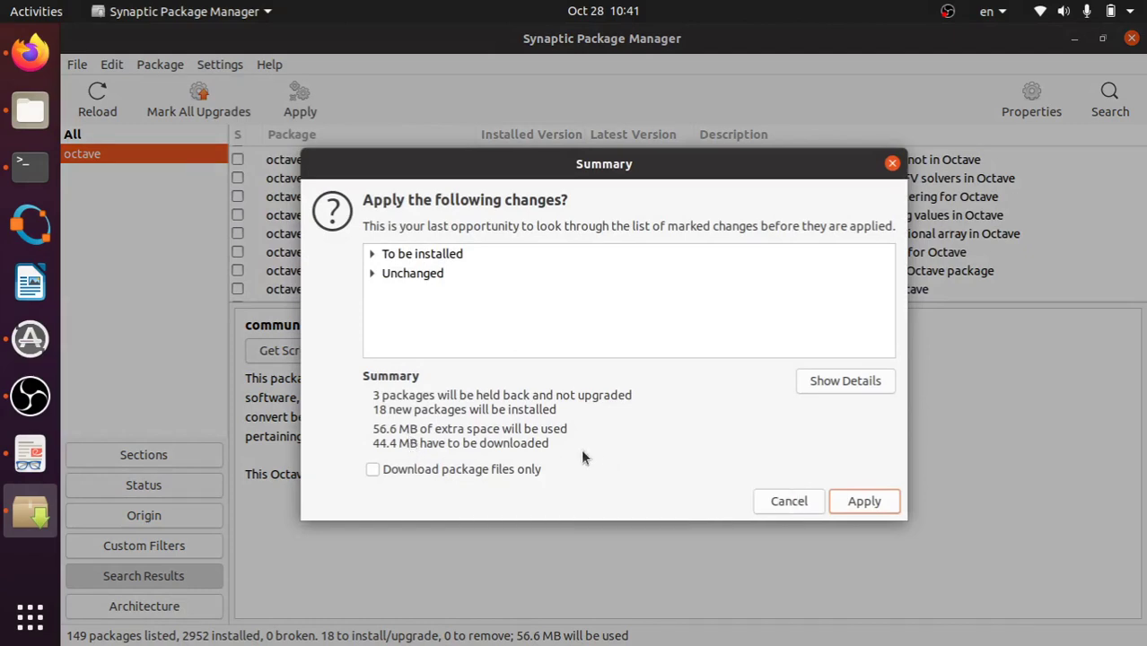
{"action": "left_click", "coordinate": [867, 500]}
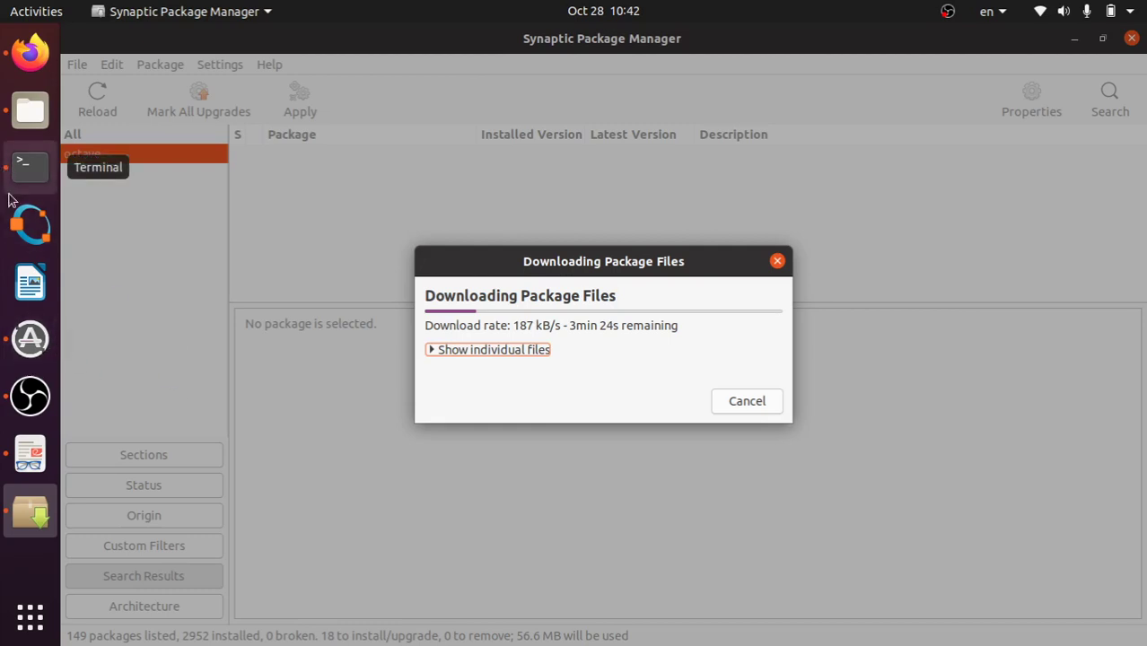
- Switch to Document Viewer and show the synaptic slide of 3rd-2020.pdf full screen to review the Octave commands
{"action": "left_click", "coordinate": [31, 462]}
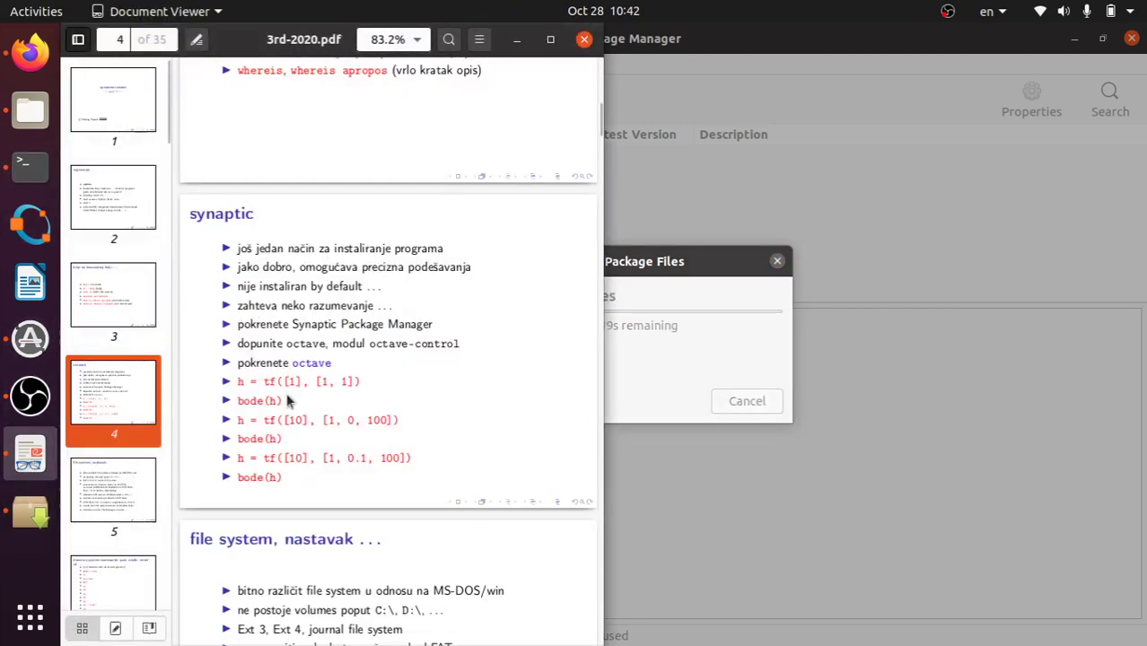
{"action": "key", "text": "F5"}
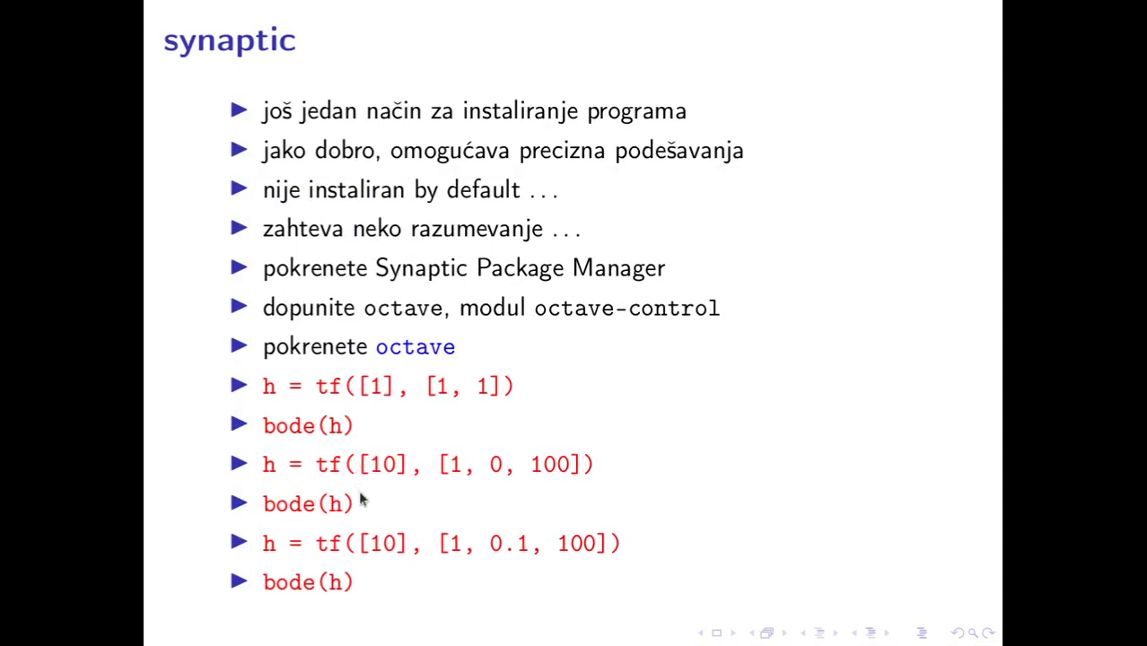
{"action": "left_click", "coordinate": [542, 557]}
{"action": "key", "text": "Page_Up"}
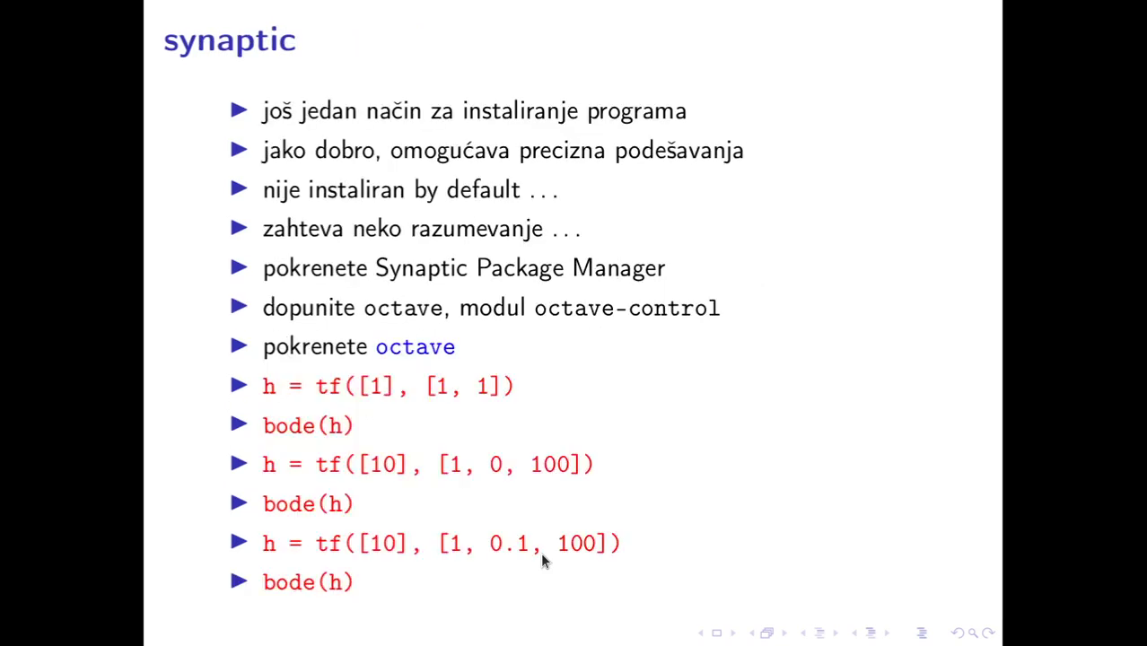
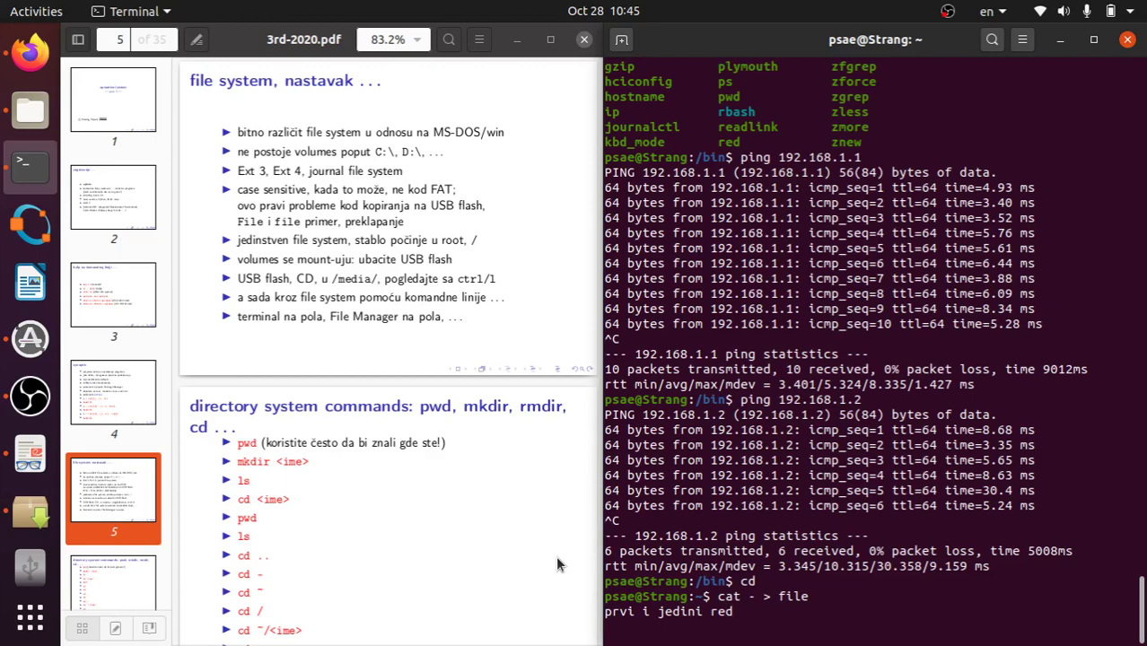
- End the cat input in the terminal so the line "prvi i jedini red" is written to file
{"action": "key", "text": "ctrl+d"}
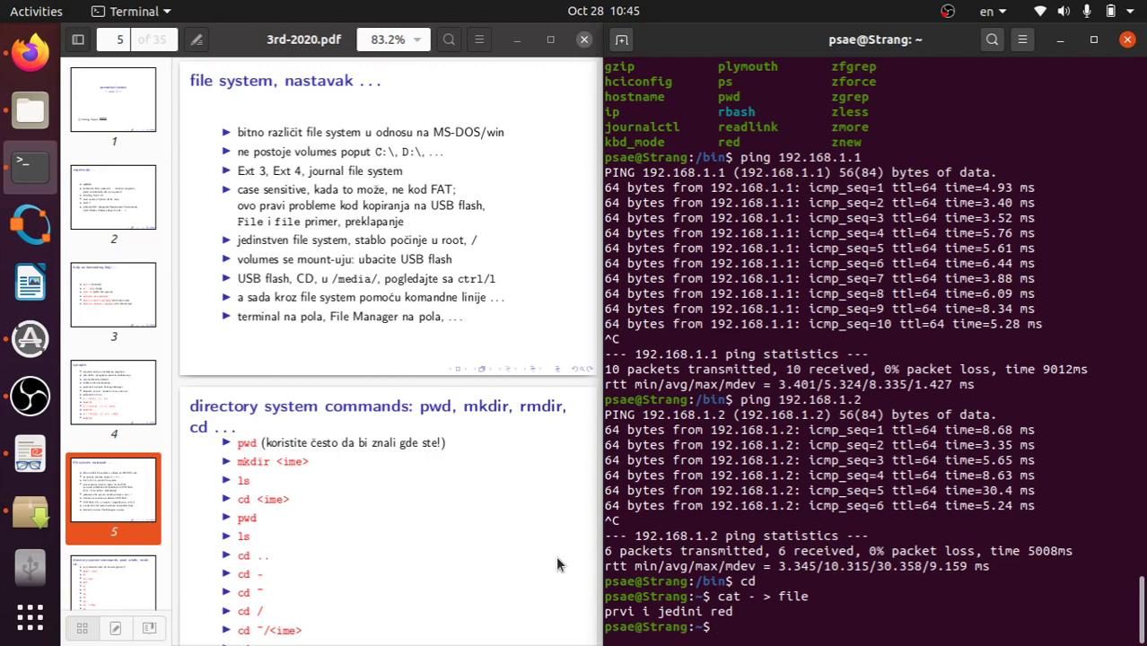
- Reuse the previous cat command to create a file named File containing the line "ovo je nesto drugo"
{"action": "key", "text": "Up"}
{"action": "key", "text": "Down"}
{"action": "key", "text": "Up"}
{"action": "key", "text": "Left"}
{"action": "key", "text": "Left"}
{"action": "key", "text": "Left"}
{"action": "key", "text": "BackSpace"}
{"action": "type", "text": "F"}
{"action": "key", "text": "Return"}
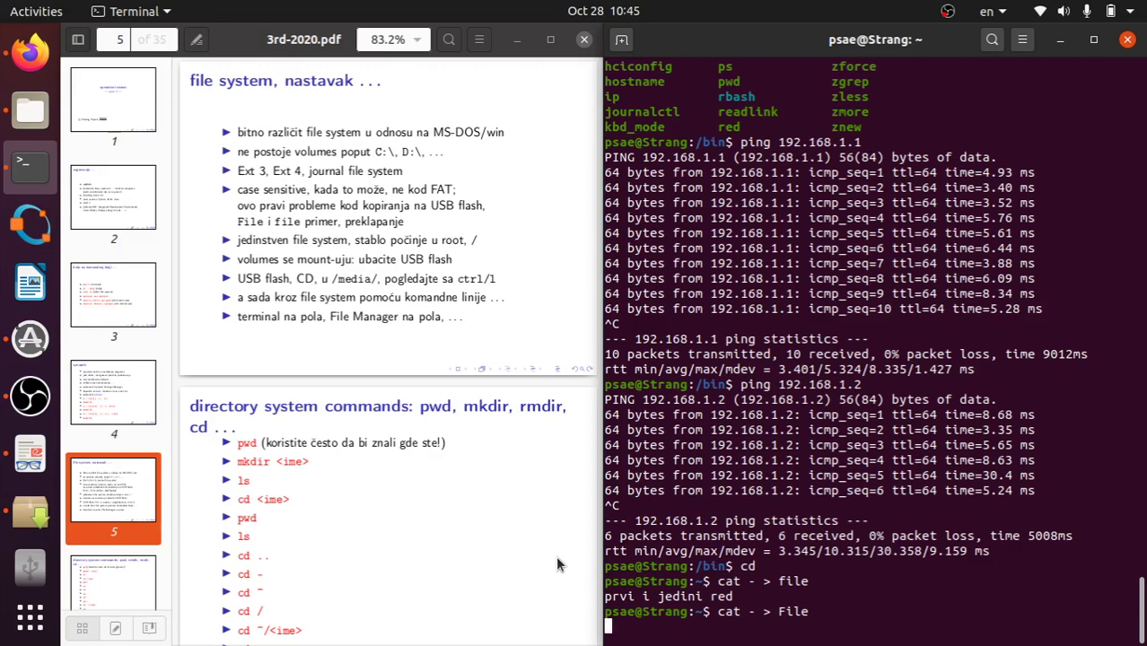
{"action": "type", "text": "ovo je nesto drugo"}
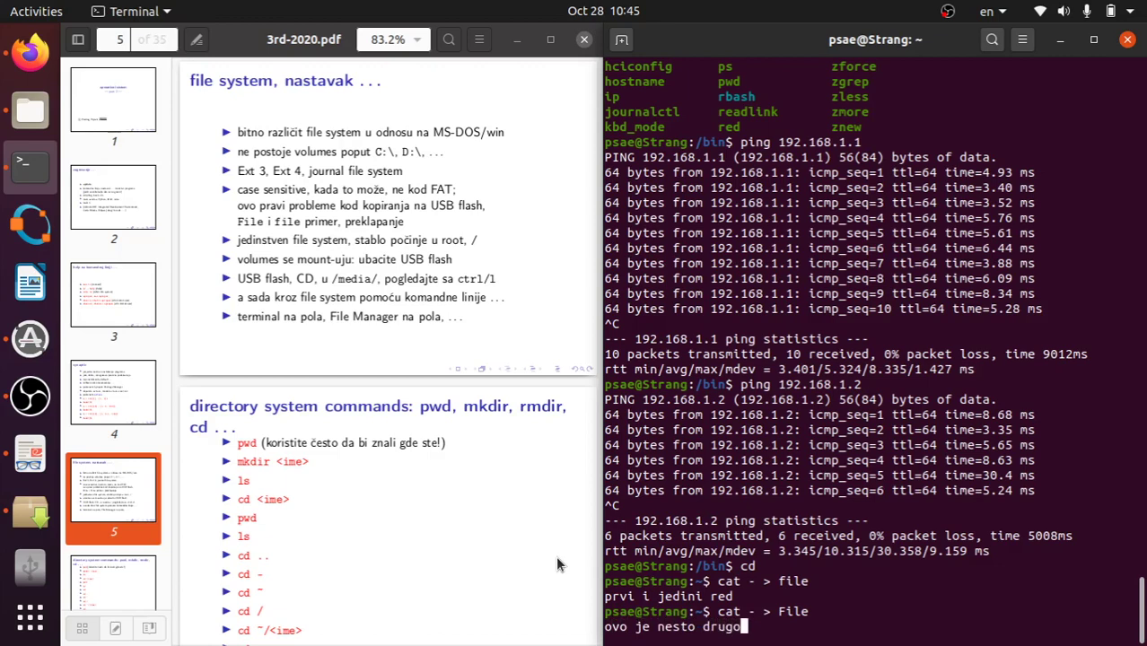
{"action": "key", "text": "Return"}
{"action": "key", "text": "ctrl+d"}
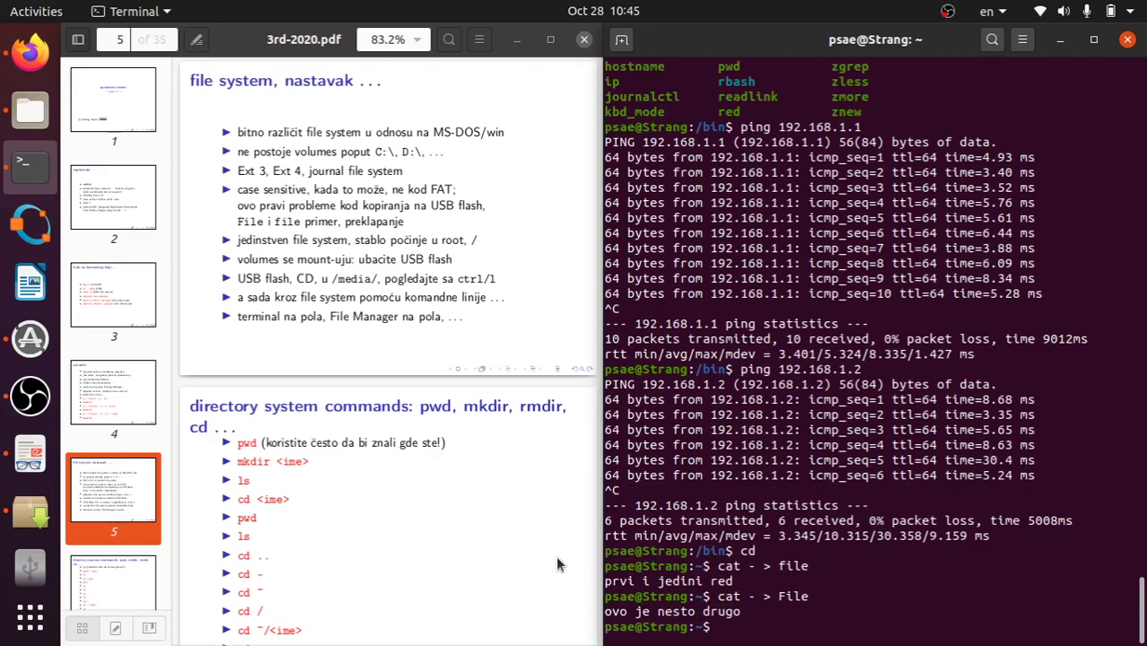
- List the home directory contents and move the lowercase file into Documents/ with mv
{"action": "type", "text": "ls"}
{"action": "key", "text": "Return"}
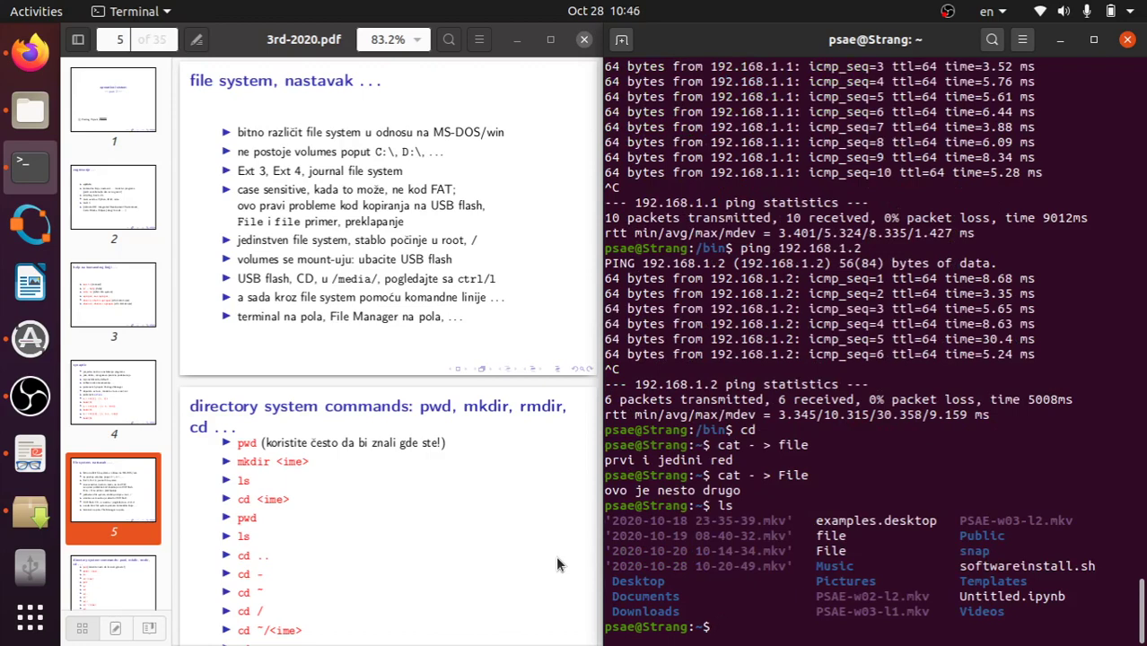
{"action": "type", "text": "mv file Doc"}
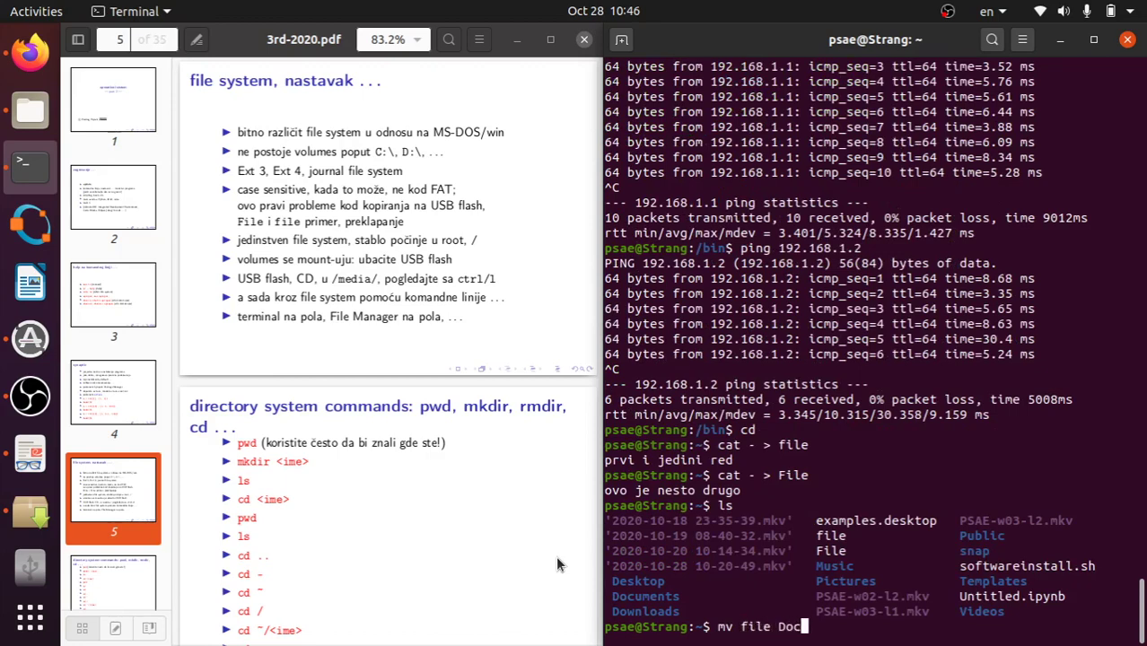
{"action": "key", "text": "Tab"}
{"action": "key", "text": "Return"}
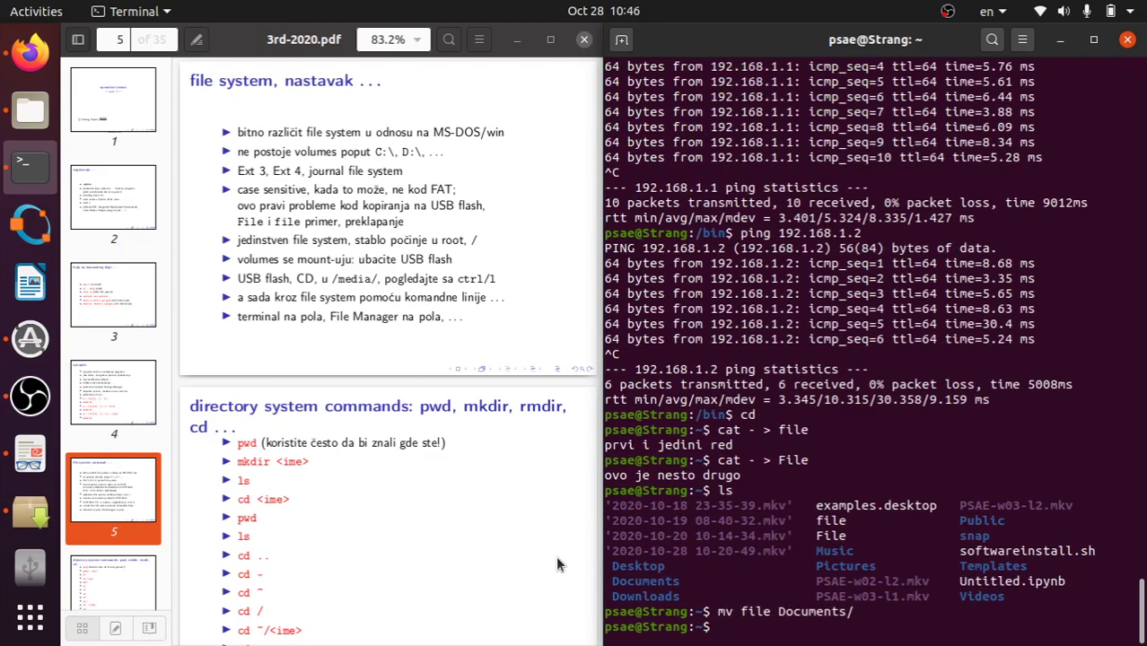
- Edit the previous mv command to move the capitalized File into Documents/ as well
{"action": "key", "text": "Up"}
{"action": "key", "text": "Left"}
{"action": "key", "text": "Left"}
{"action": "key", "text": "Left"}
{"action": "key", "text": "Left"}
{"action": "key", "text": "Left"}
{"action": "key", "text": "Left"}
{"action": "key", "text": "Left"}
{"action": "key", "text": "Left"}
{"action": "key", "text": "Left"}
{"action": "key", "text": "Left"}
{"action": "key", "text": "Left"}
{"action": "key", "text": "Left"}
{"action": "key", "text": "Left"}
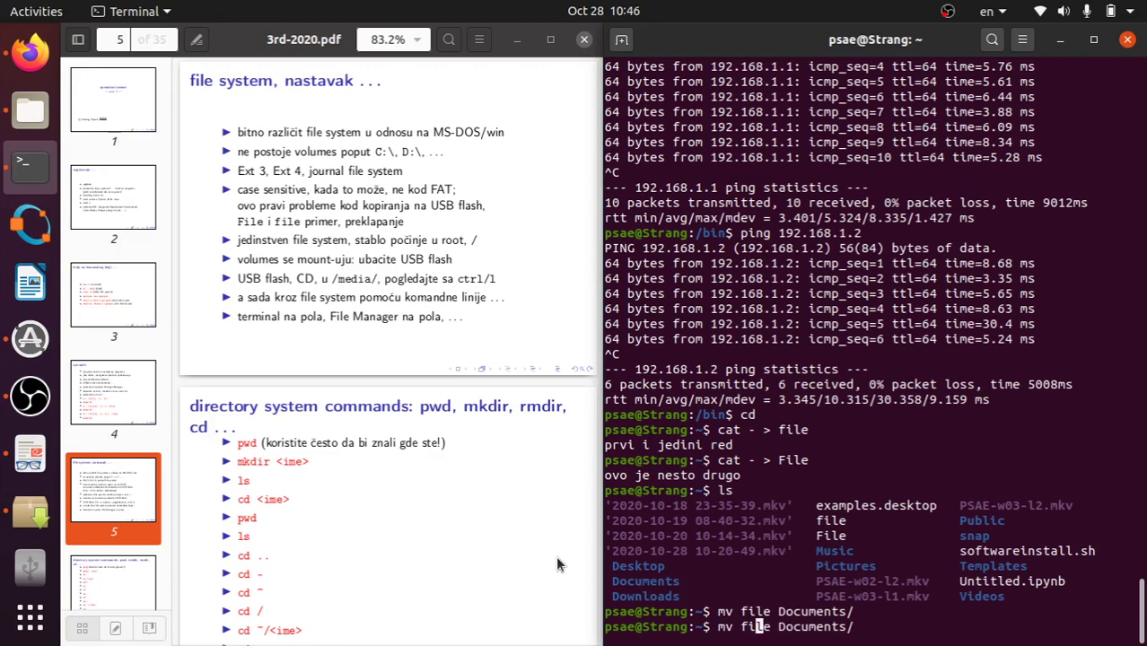
{"action": "key", "text": "Left"}
{"action": "key", "text": "BackSpace"}
{"action": "type", "text": "F"}
{"action": "key", "text": "Return"}
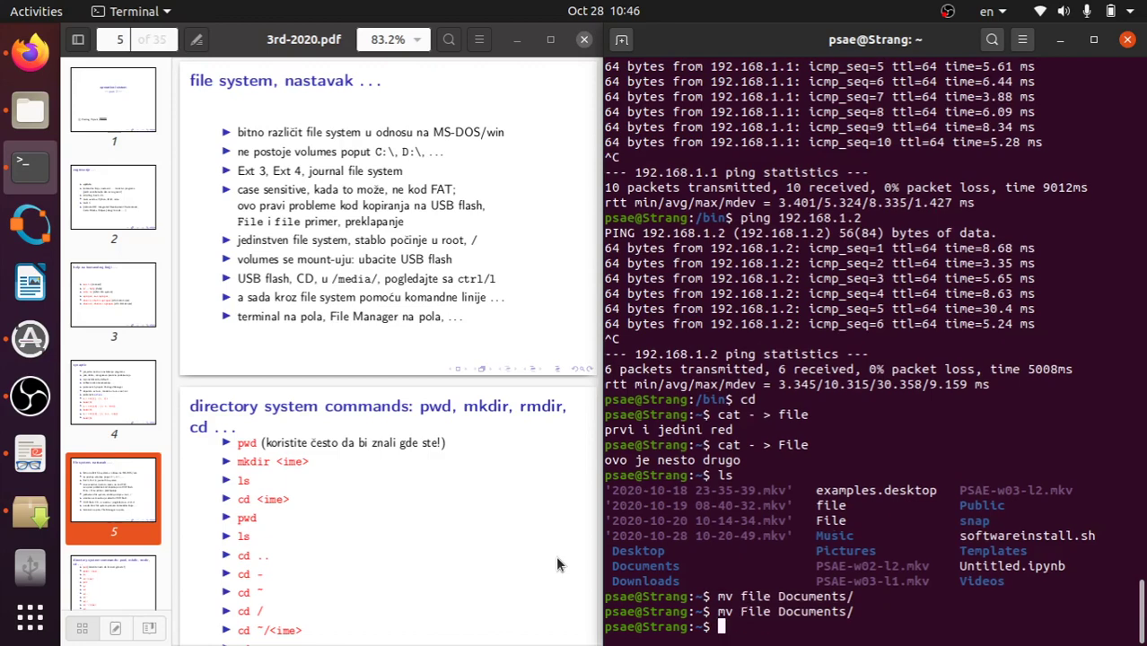
- Change to the Documents/ directory in the terminal and list its contents
{"action": "type", "text": "cd Doc"}
{"action": "key", "text": "Tab"}
{"action": "key", "text": "Return"}
{"action": "type", "text": "ls"}
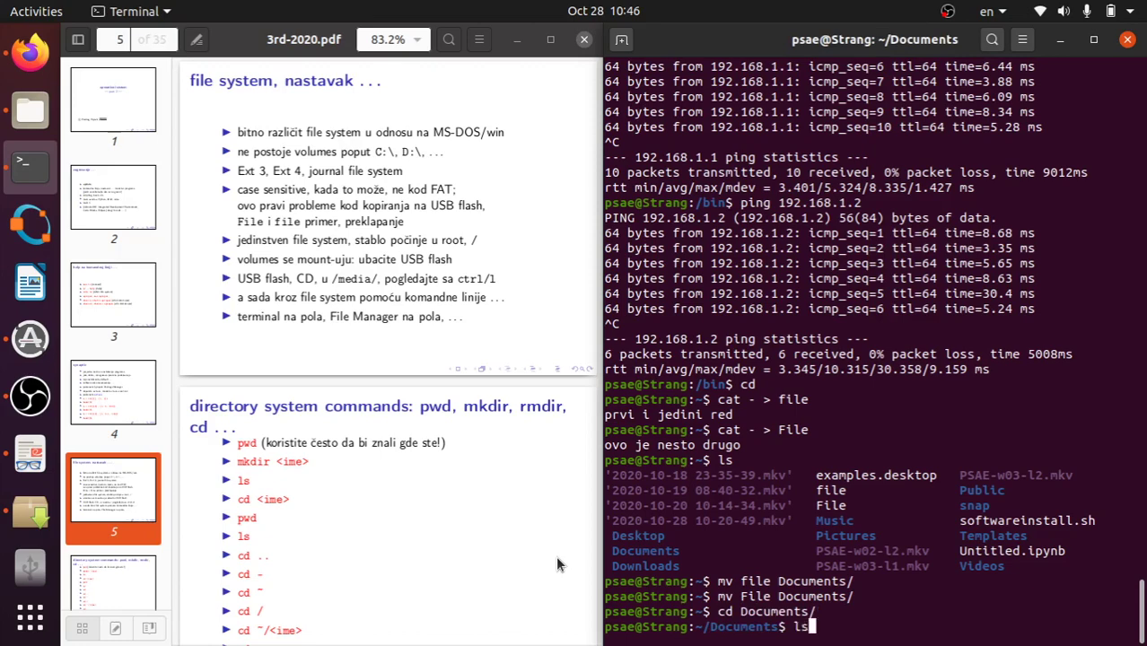
{"action": "key", "text": "Return"}
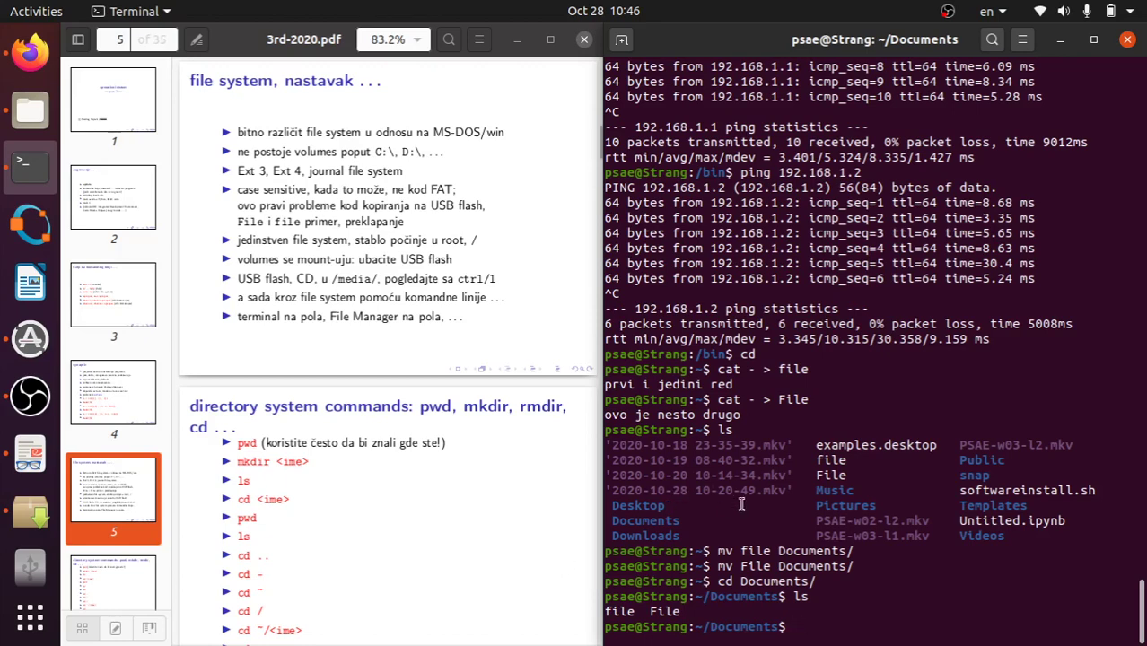
- Maximize the 3rd-2020.pdf window, then switch to Files and examine the two entries, file and File, in Documents
{"action": "left_click", "coordinate": [278, 45]}
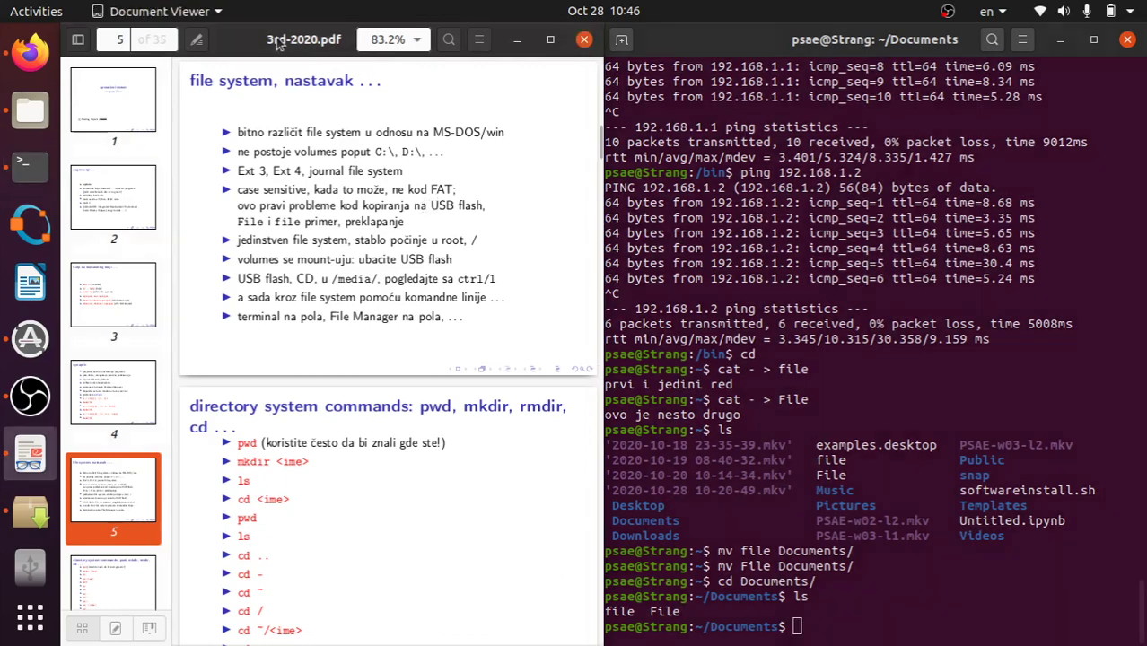
{"action": "double_click", "coordinate": [278, 45]}
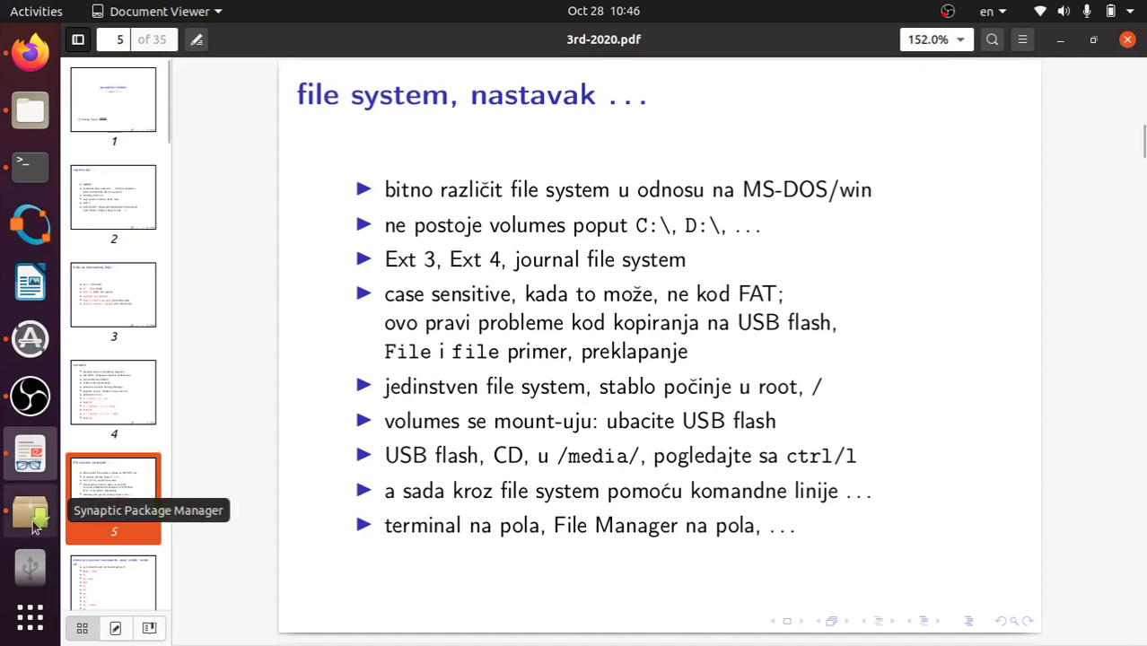
{"action": "left_click", "coordinate": [29, 100]}
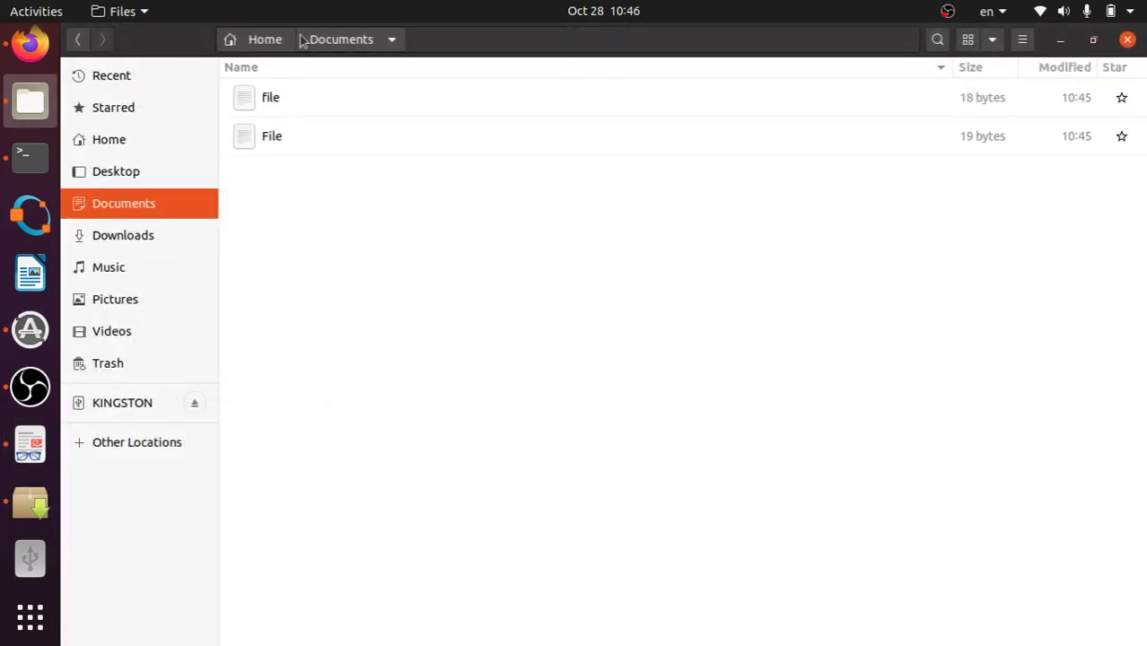
{"action": "left_click", "coordinate": [277, 108]}
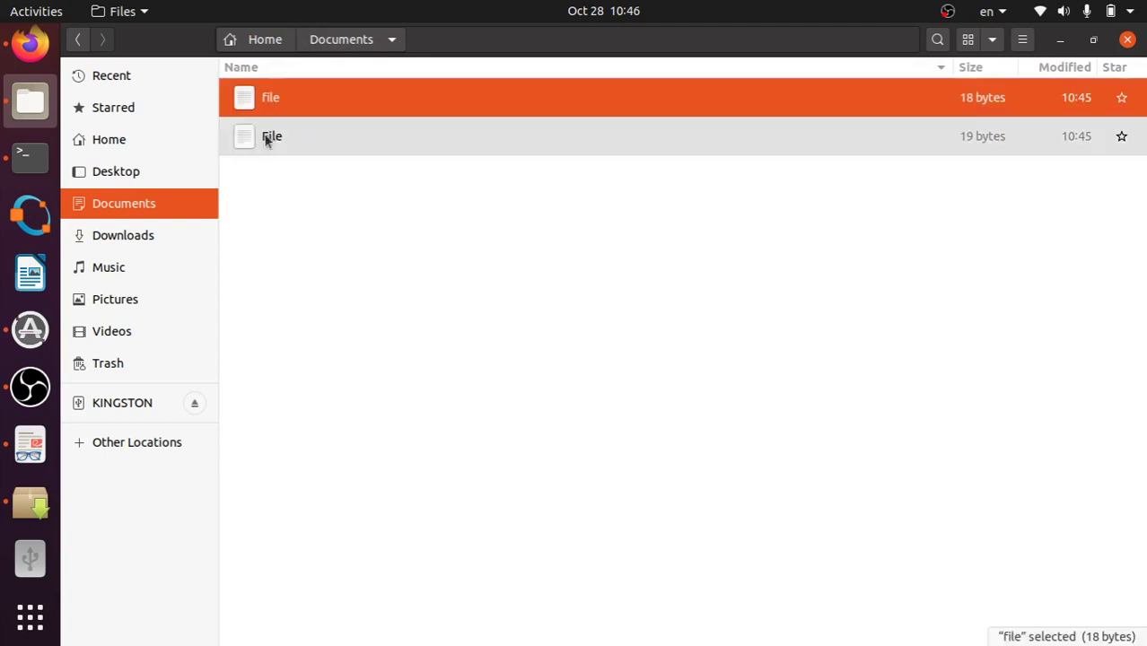
{"action": "left_click", "coordinate": [267, 137]}
- Open the KINGSTON USB drive and change its listing from list view to icon view
{"action": "left_click", "coordinate": [135, 406]}
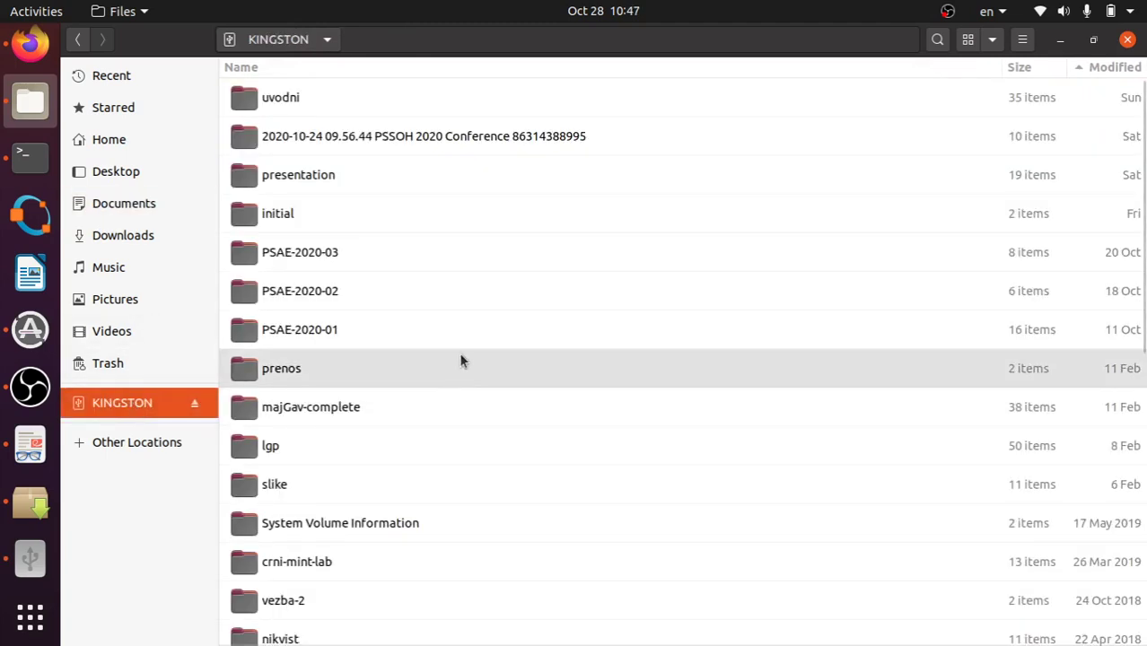
{"action": "scroll", "coordinate": [460, 359], "scroll_direction": "down", "scroll_amount": 1}
{"action": "scroll", "coordinate": [459, 352], "scroll_direction": "up", "scroll_amount": 1}
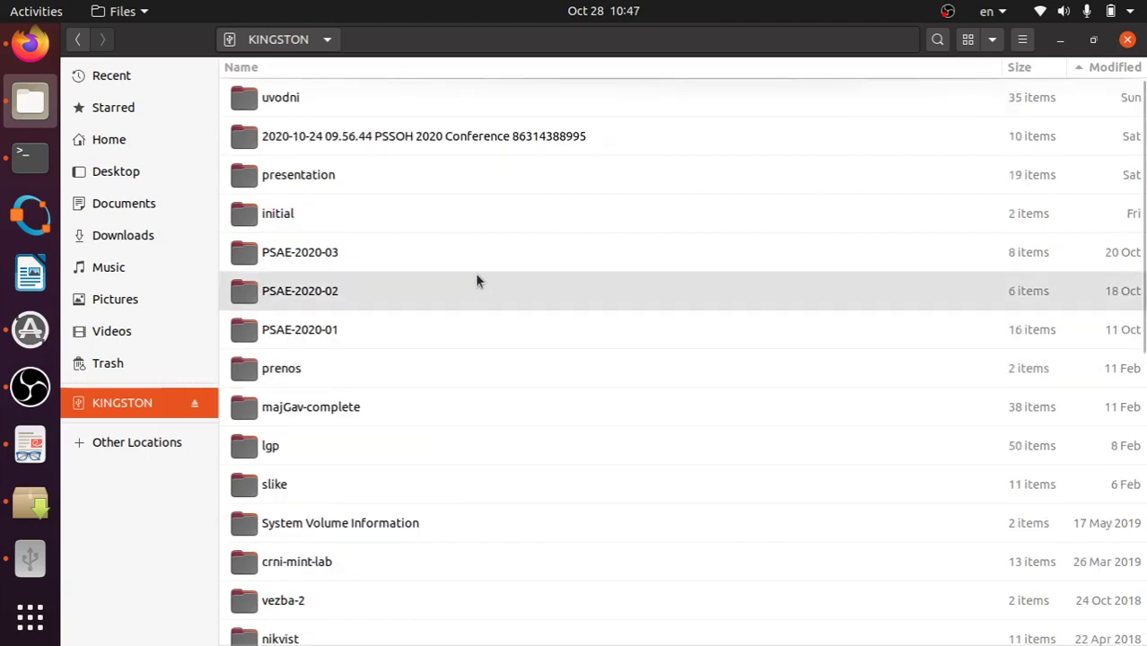
{"action": "left_click", "coordinate": [356, 101]}
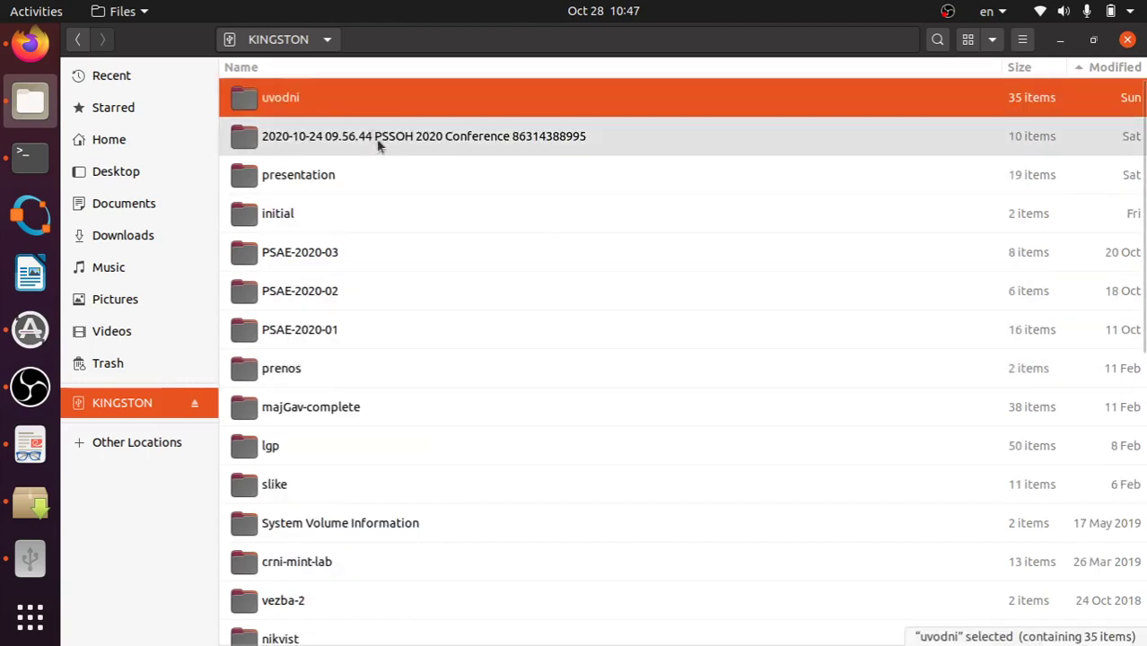
{"action": "left_click", "coordinate": [969, 39]}
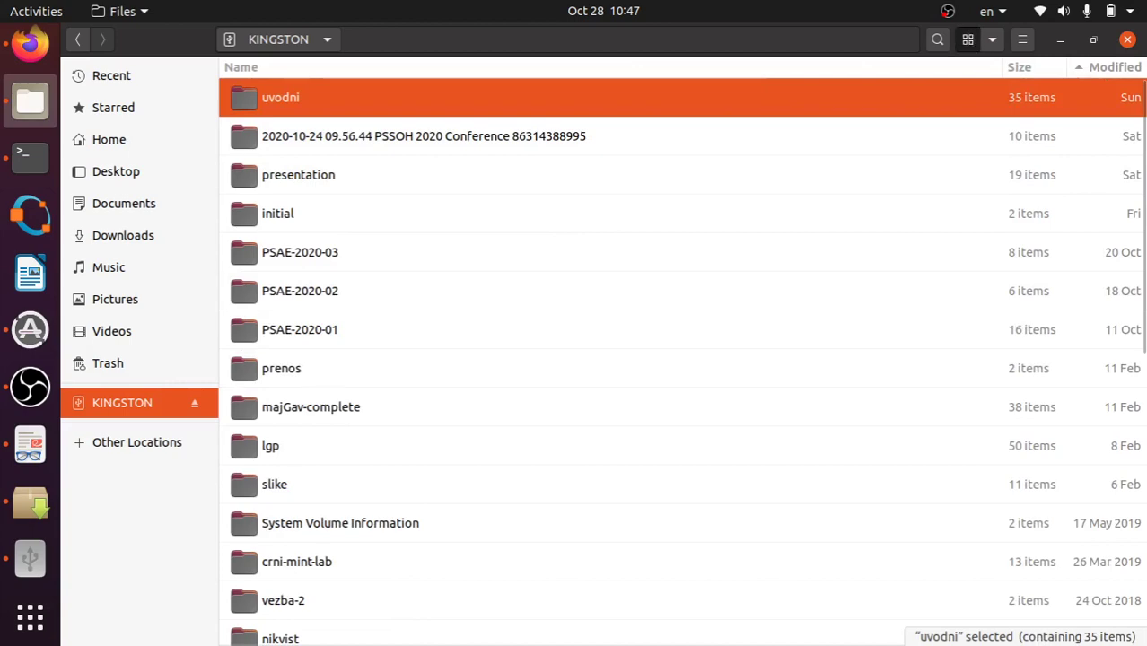
- Create a new folder named Doc on the KINGSTON drive
{"action": "right_click", "coordinate": [460, 462]}
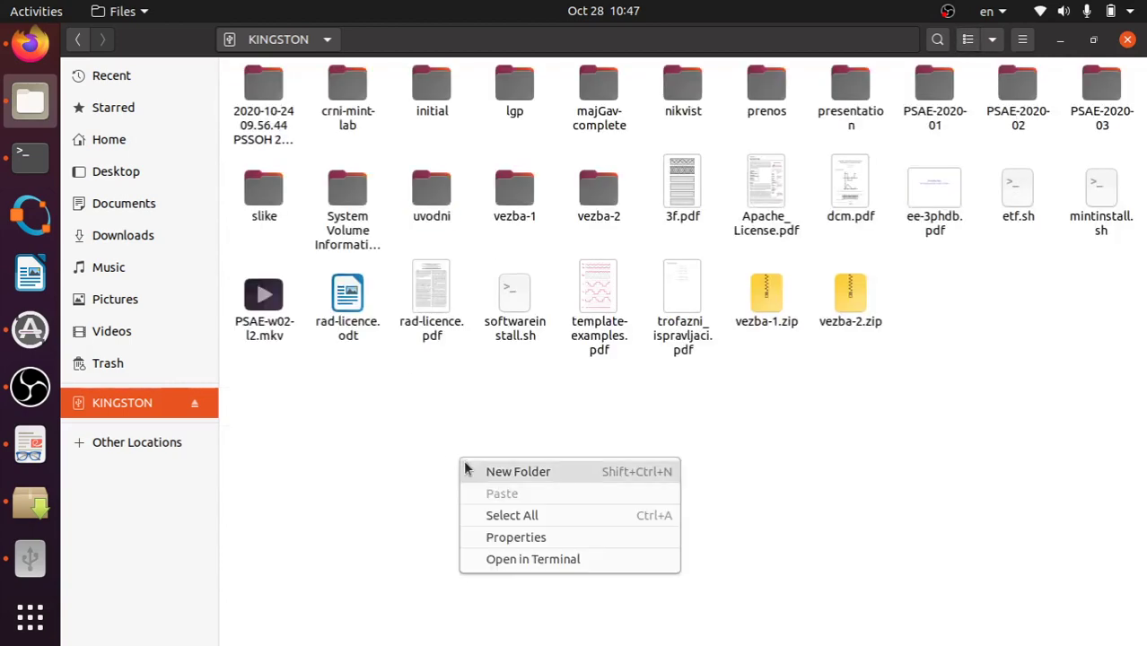
{"action": "left_click", "coordinate": [471, 470]}
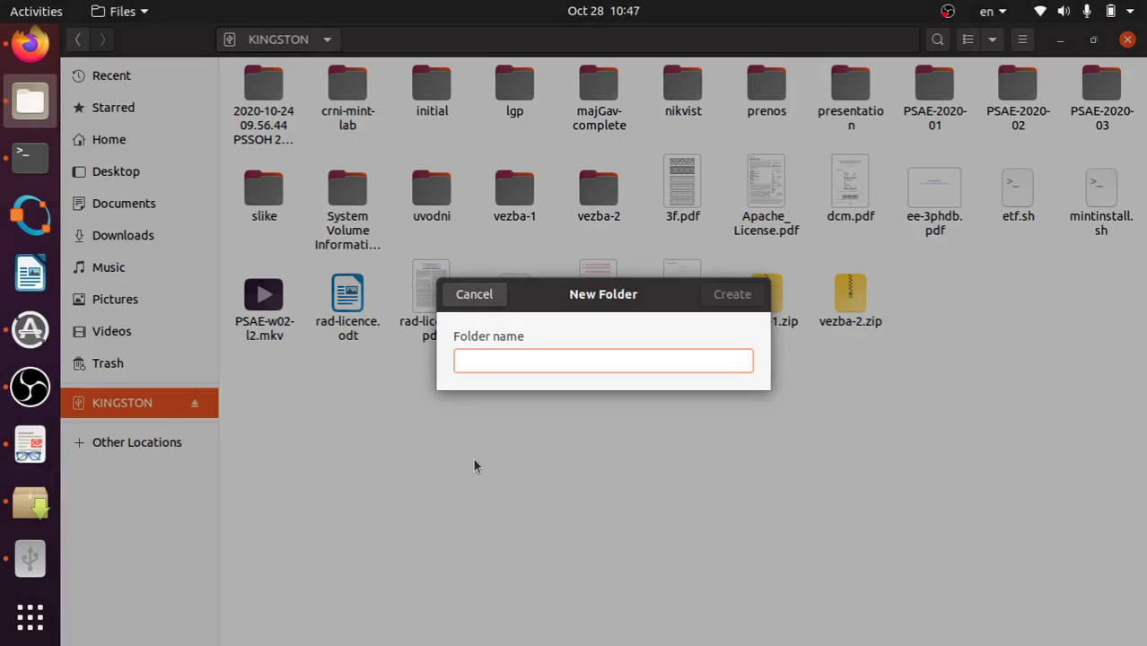
{"action": "type", "text": "Doc"}
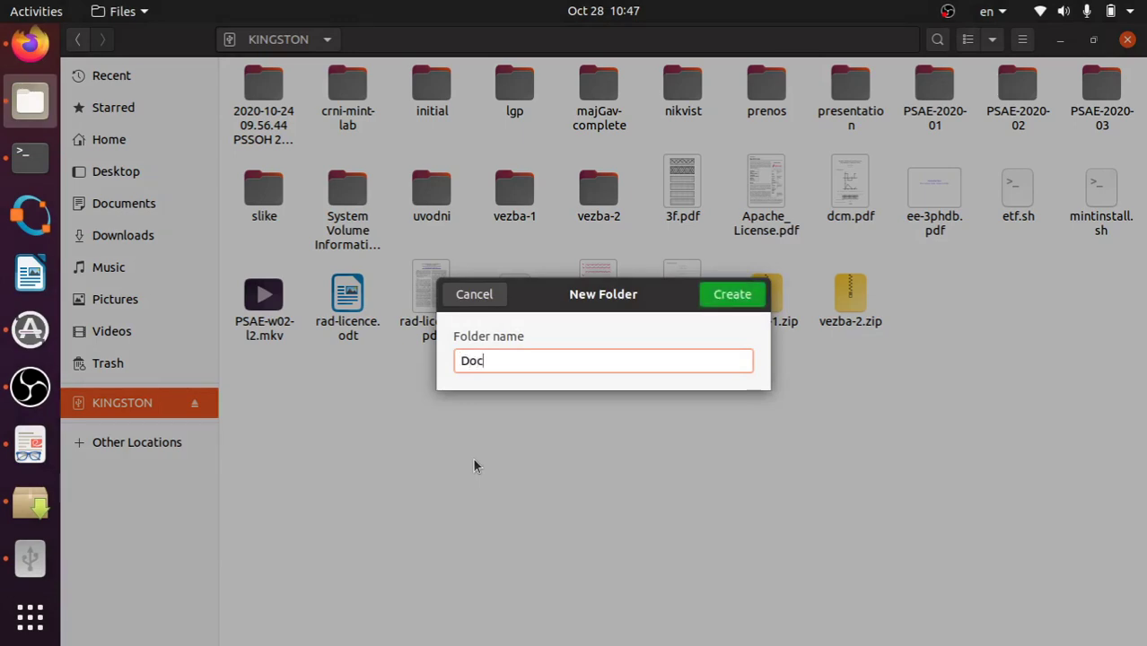
{"action": "key", "text": "Return"}
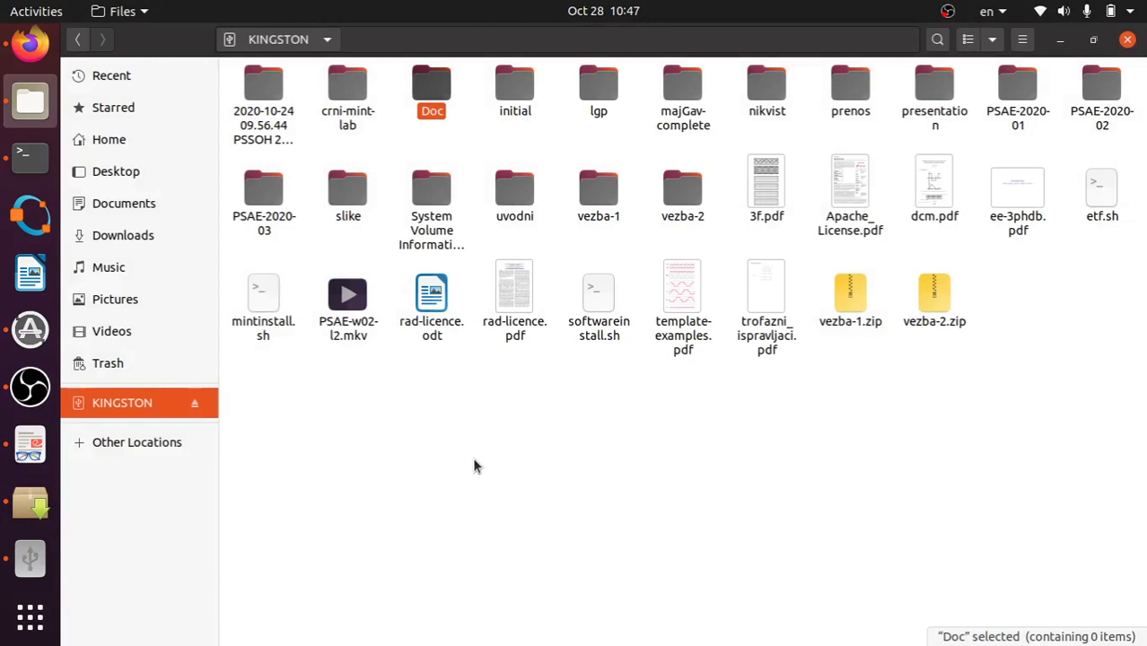
- Open the Doc folder on KINGSTON and display its full path
{"action": "double_click", "coordinate": [425, 115]}
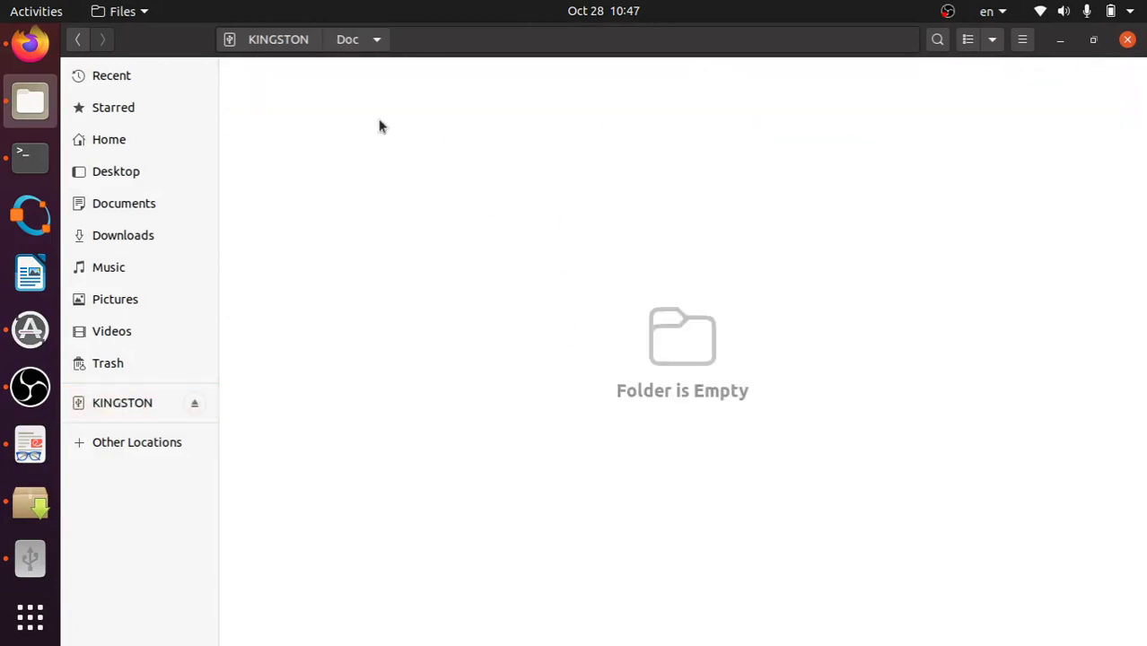
{"action": "key", "text": "ctrl+l"}
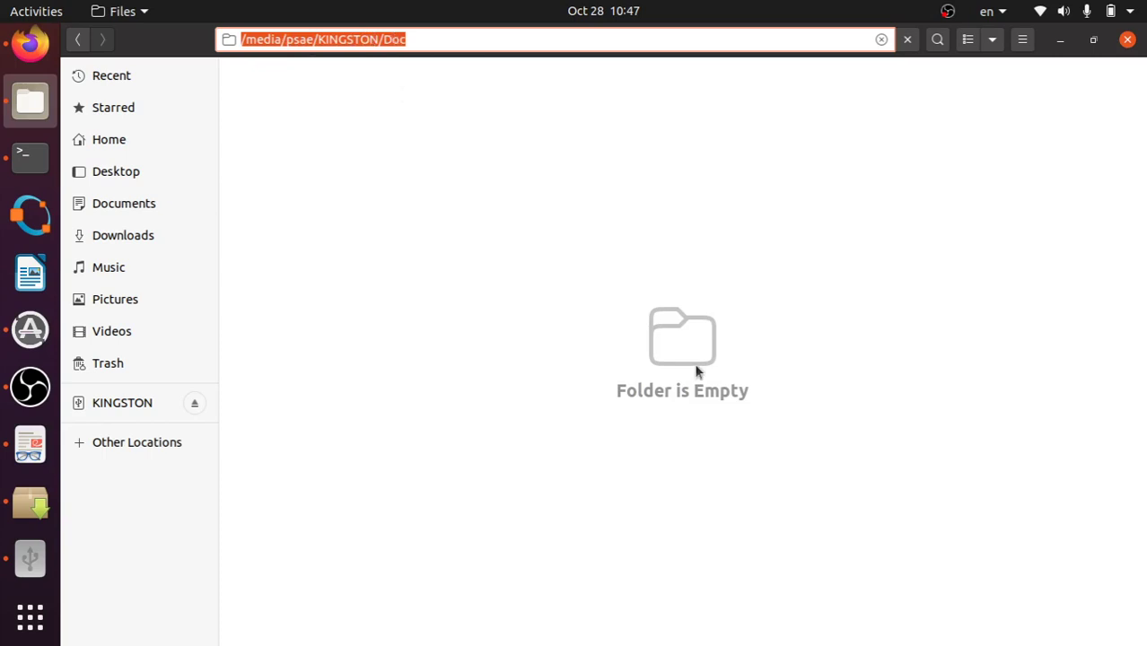
{"action": "left_click", "coordinate": [640, 267]}
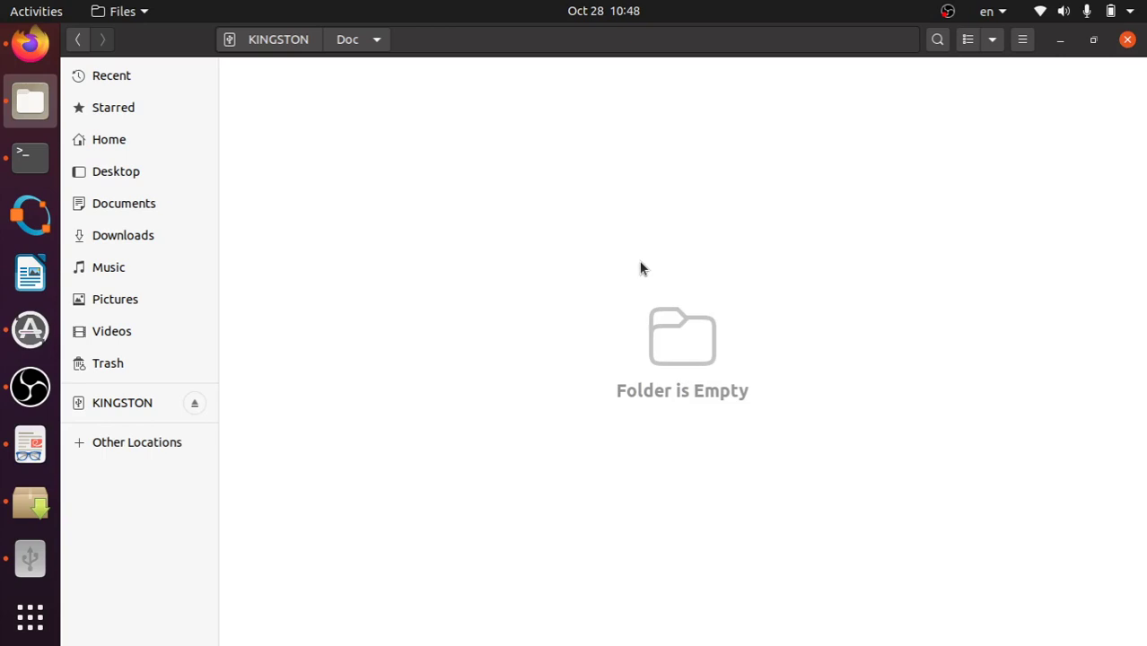
- Add a second tab for Doc, then show the Documents folder and its full path in the first tab
{"action": "key", "text": "ctrl+t"}
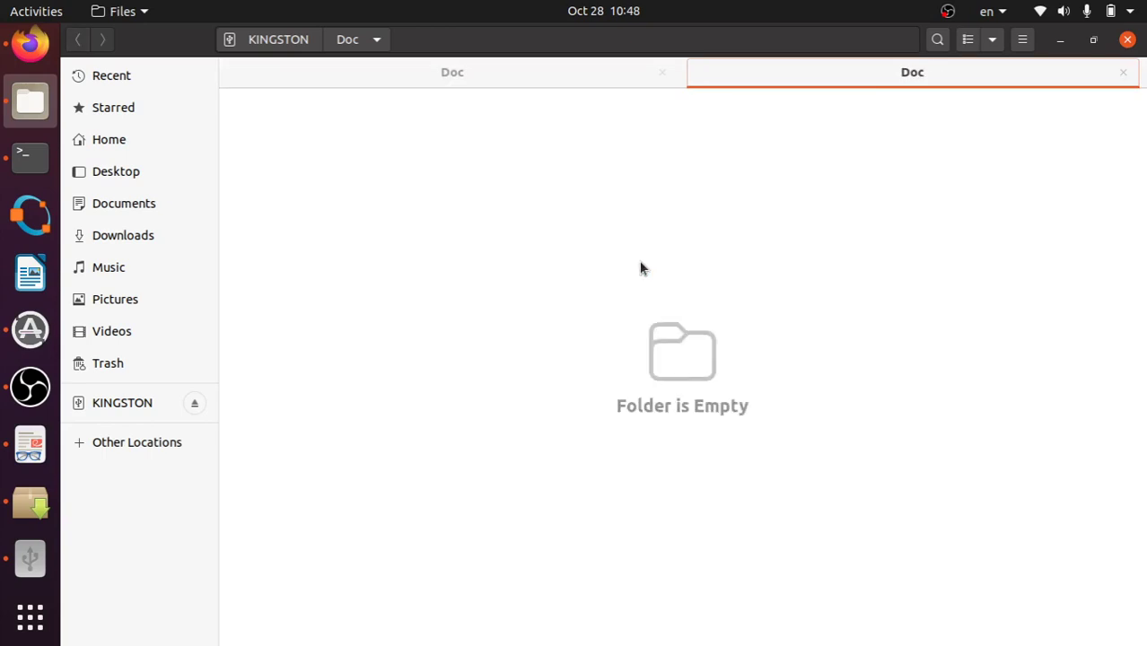
{"action": "left_click", "coordinate": [533, 66]}
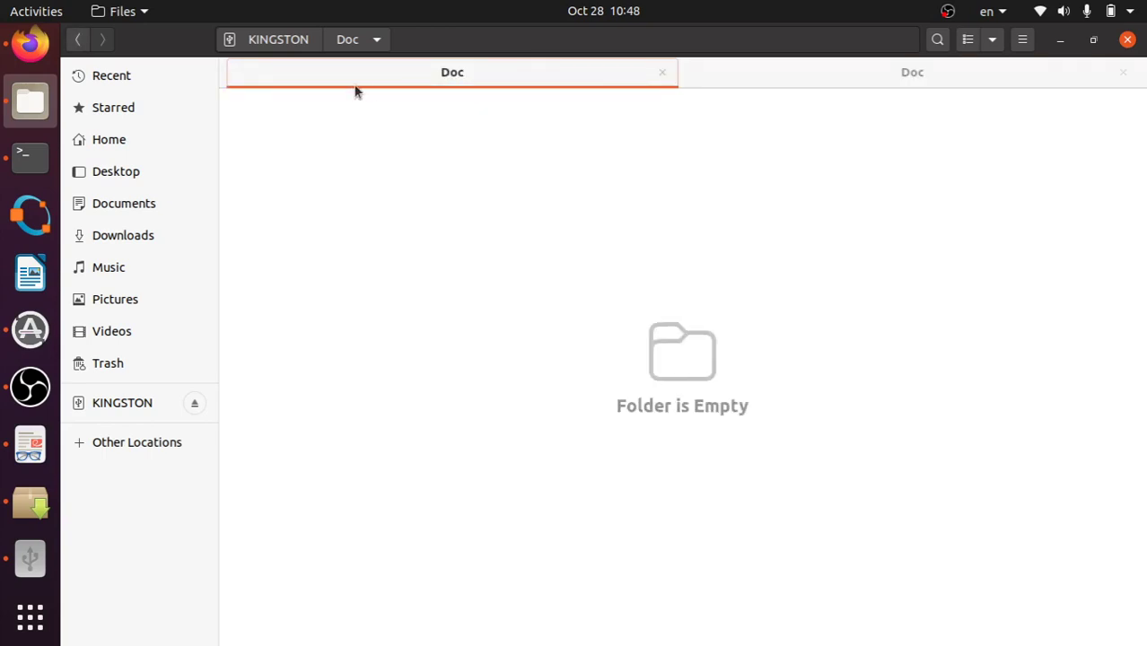
{"action": "left_click", "coordinate": [131, 202]}
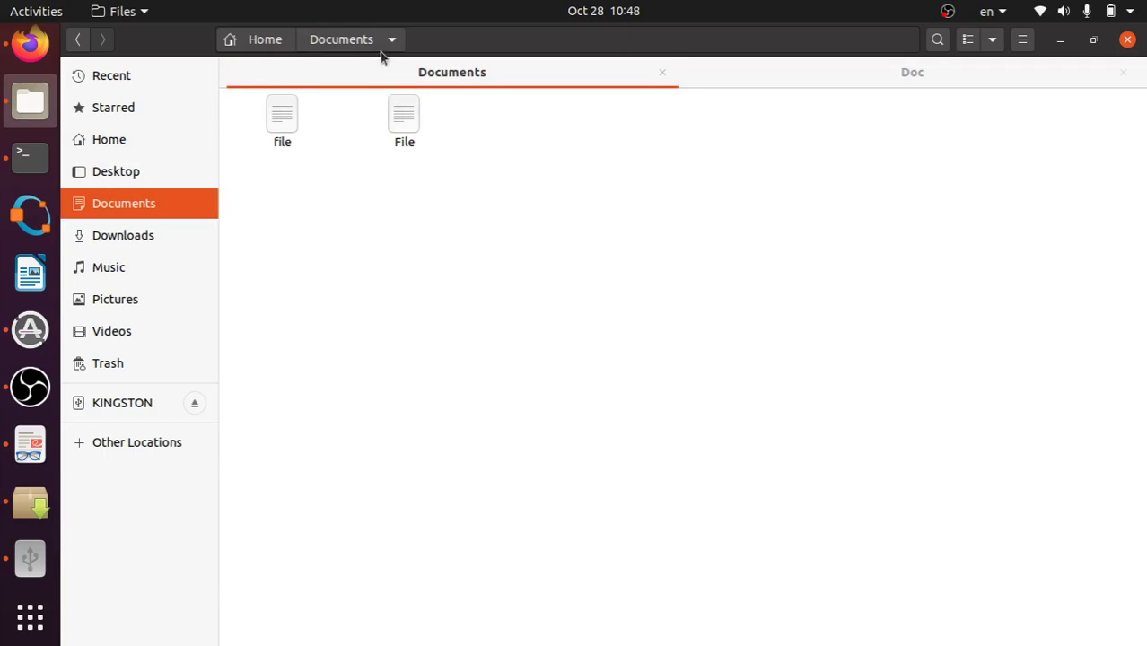
{"action": "key", "text": "ctrl+l"}
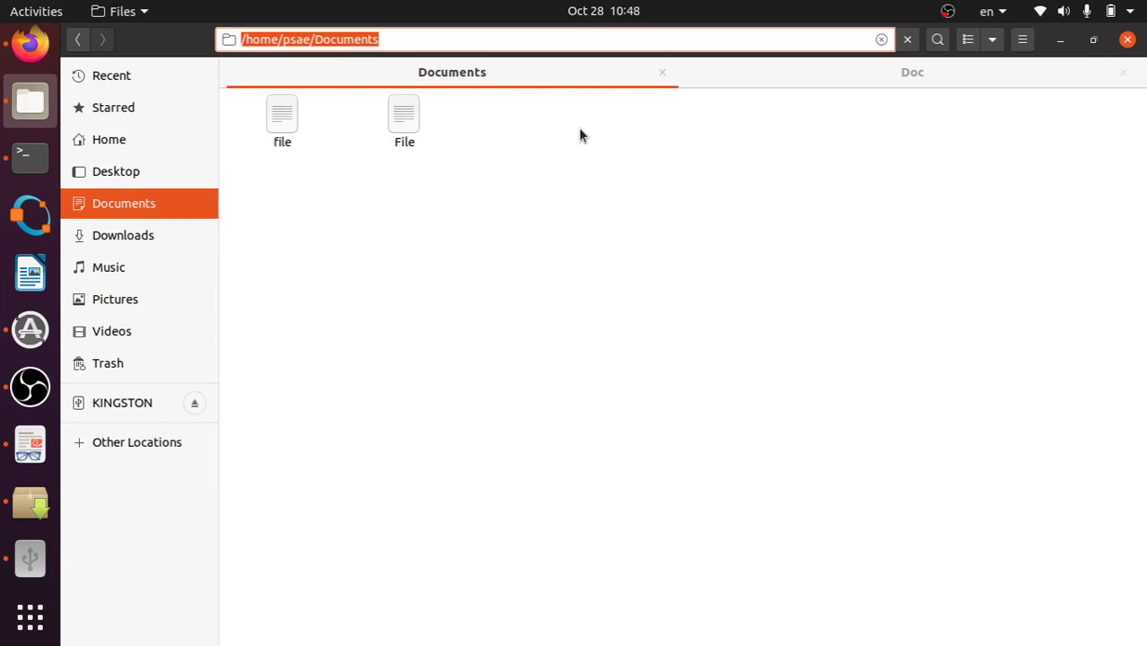
{"action": "left_click", "coordinate": [350, 353]}
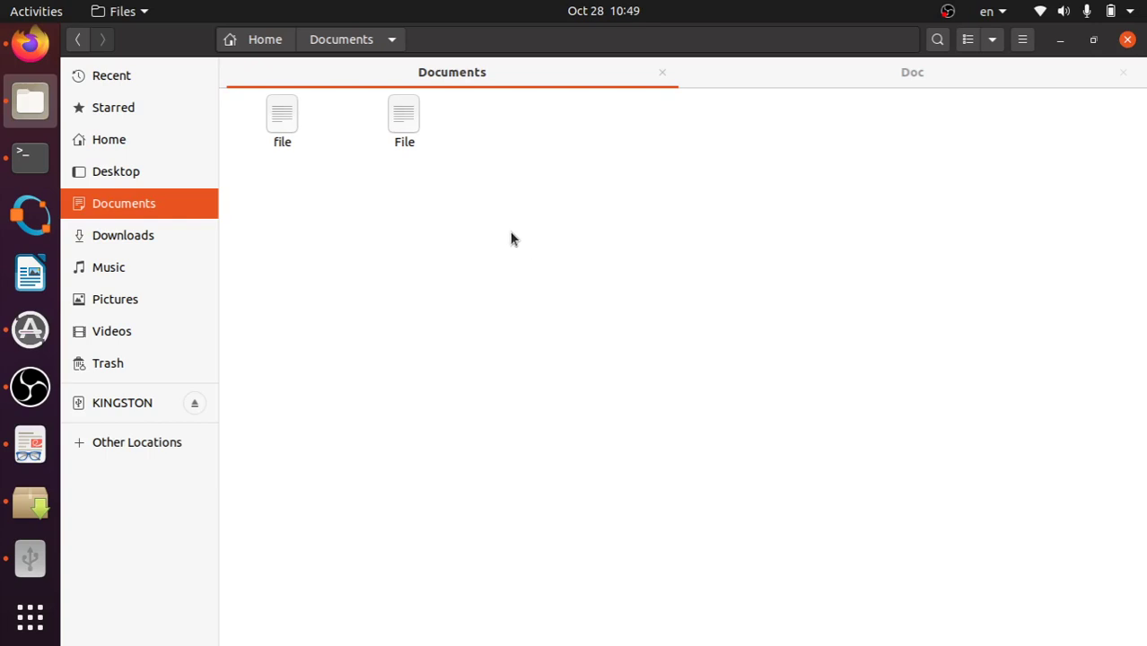
- Copy file and File from Documents into the Doc folder on KINGSTON, choosing to replace File at the name conflict
{"action": "left_click_drag", "start_coordinate": [513, 237], "coordinate": [208, 112]}
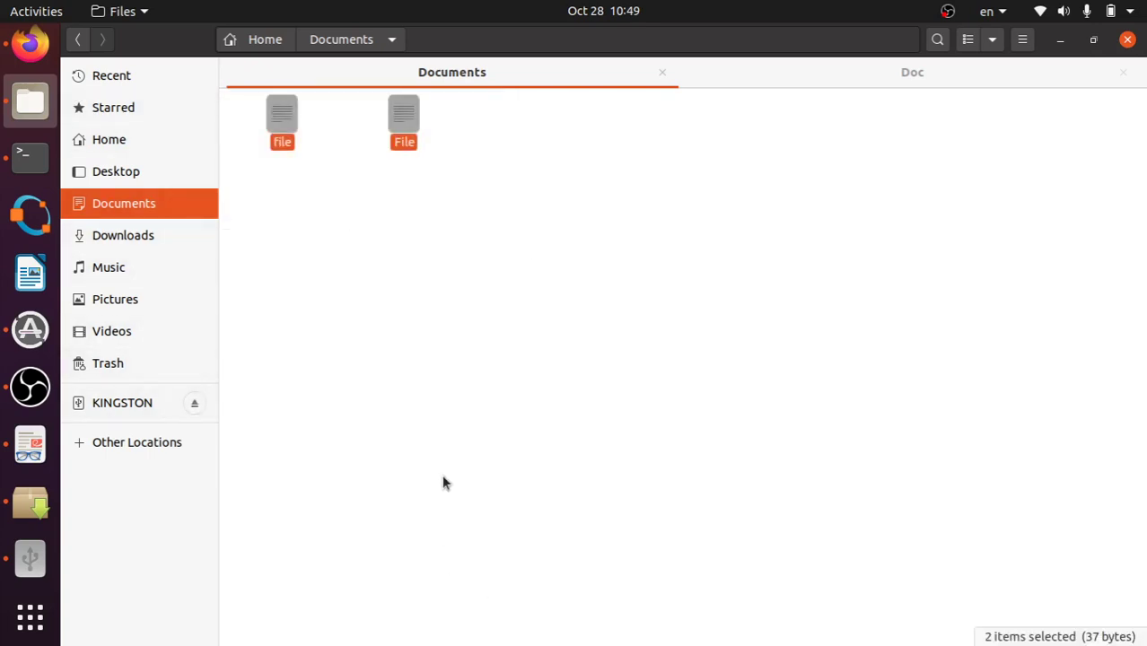
{"action": "left_click", "coordinate": [967, 79]}
{"action": "right_click", "coordinate": [749, 254]}
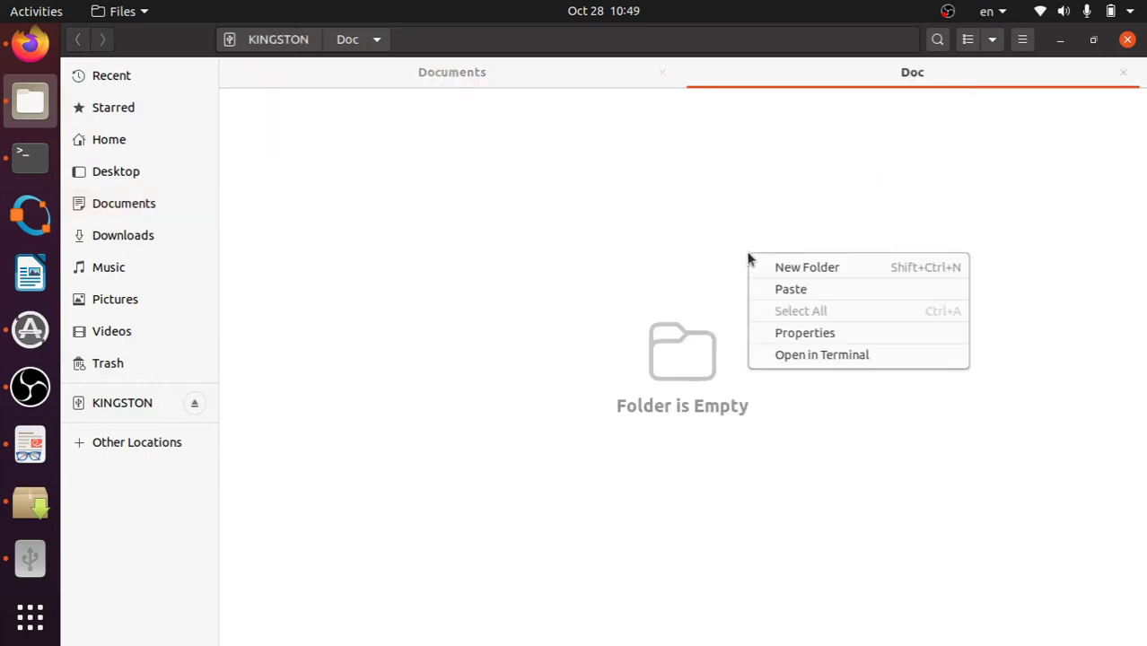
{"action": "left_click", "coordinate": [789, 292]}
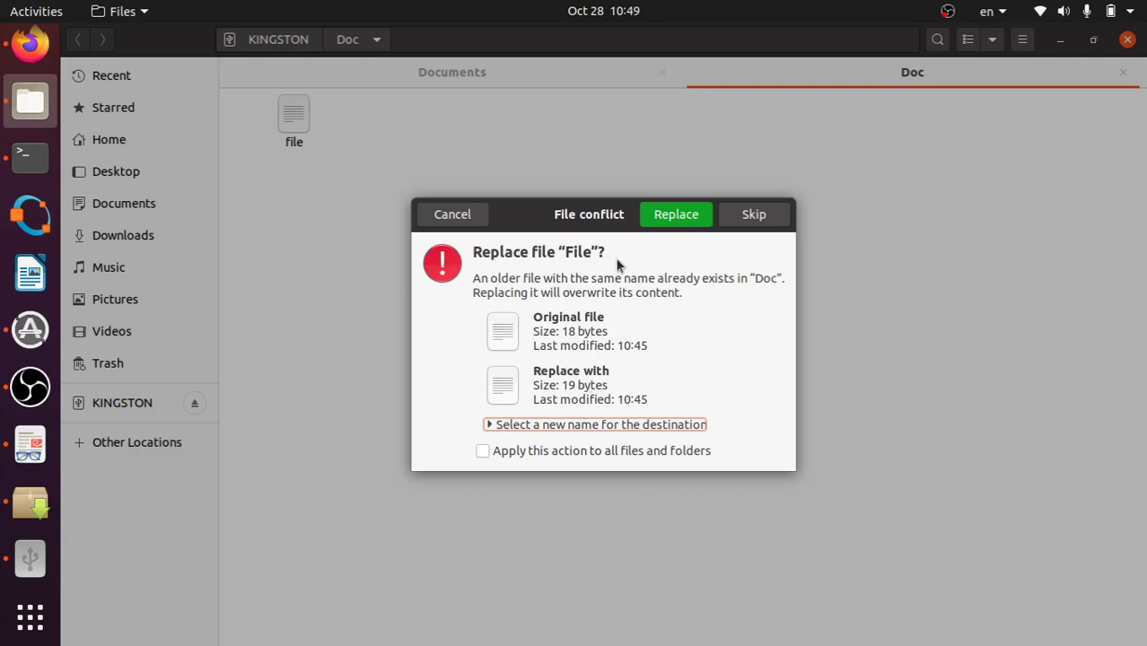
{"action": "left_click", "coordinate": [655, 216]}
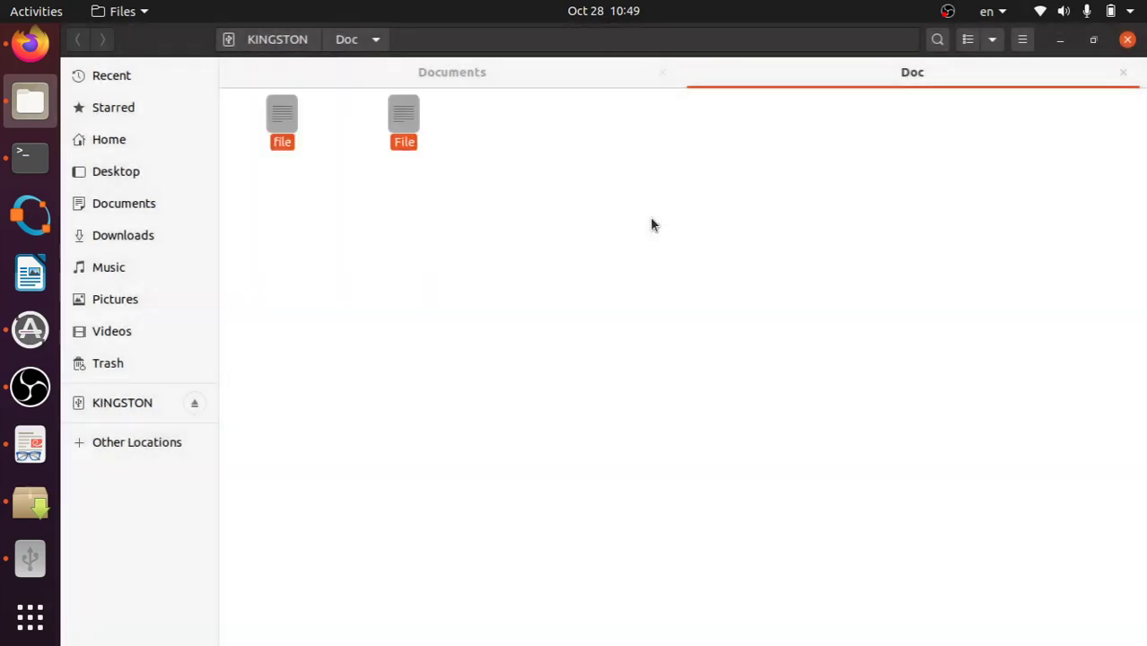
{"action": "left_click", "coordinate": [853, 197]}
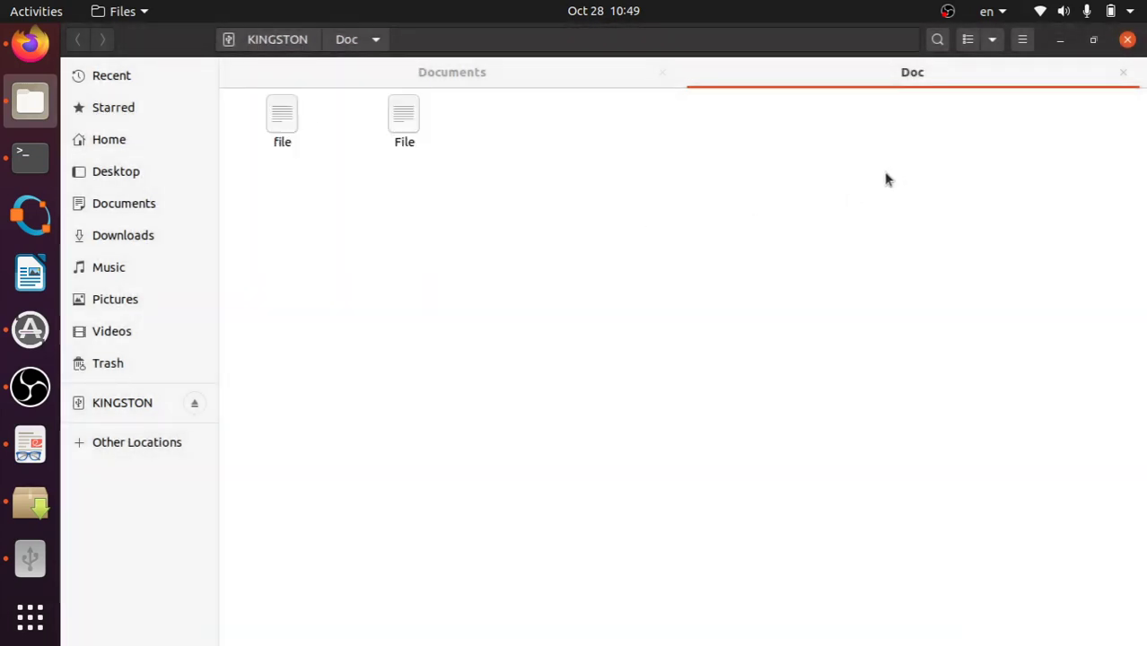
- Open File and file in the Doc folder on KINGSTON in turn and compare their contents twice
{"action": "left_click", "coordinate": [382, 71]}
{"action": "left_click", "coordinate": [866, 72]}
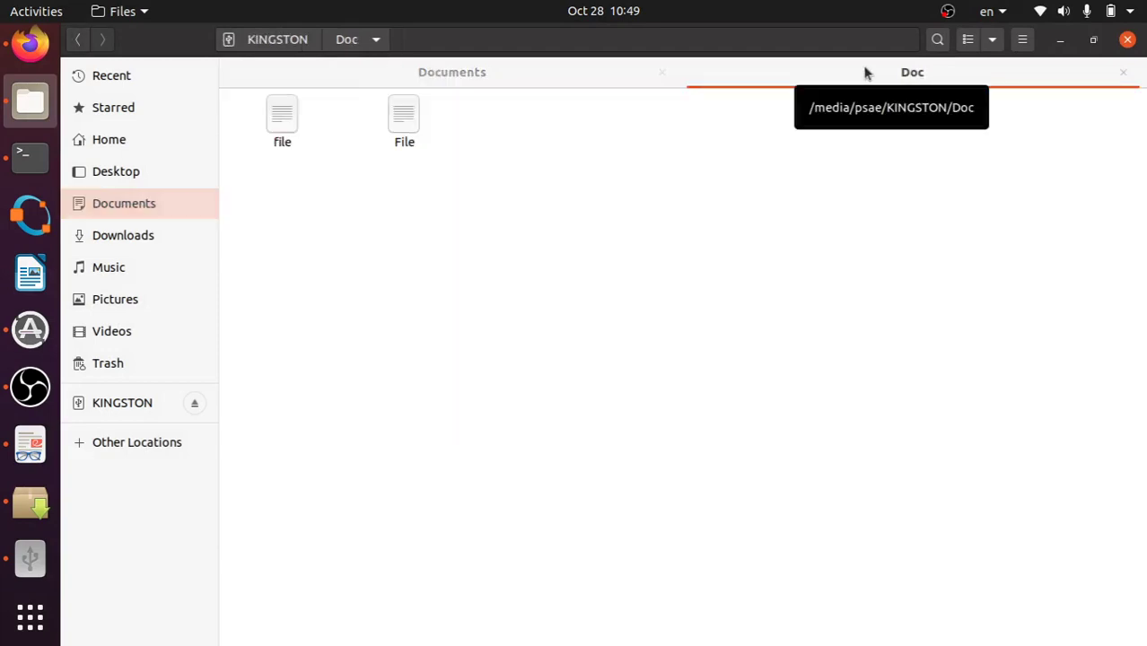
{"action": "double_click", "coordinate": [406, 115]}
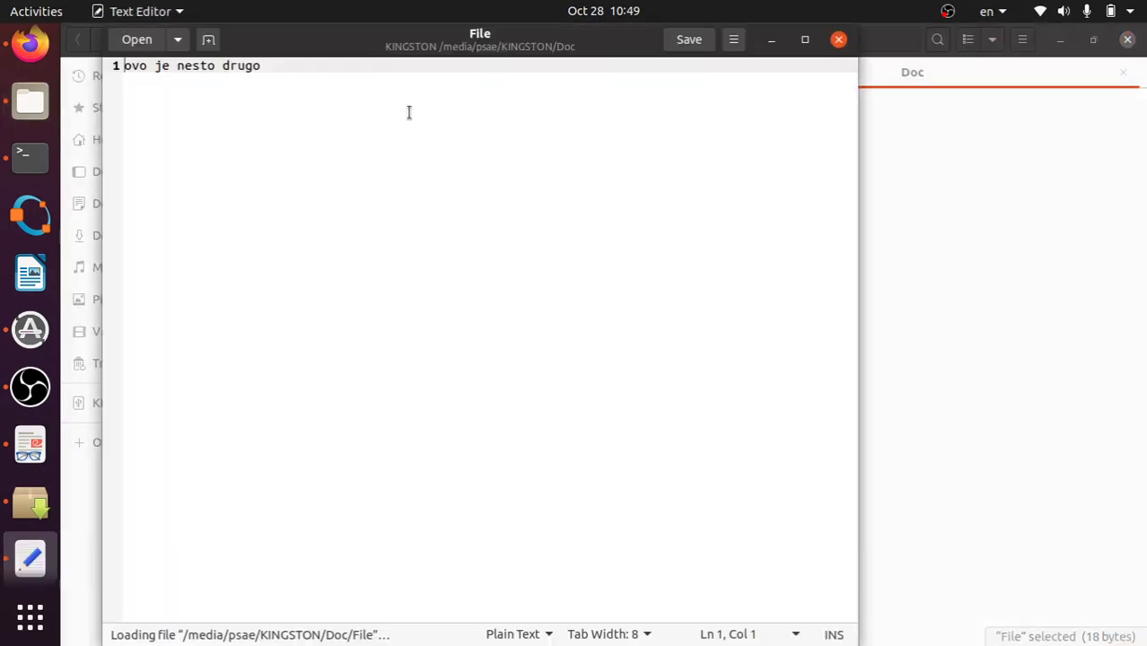
{"action": "left_click", "coordinate": [837, 42]}
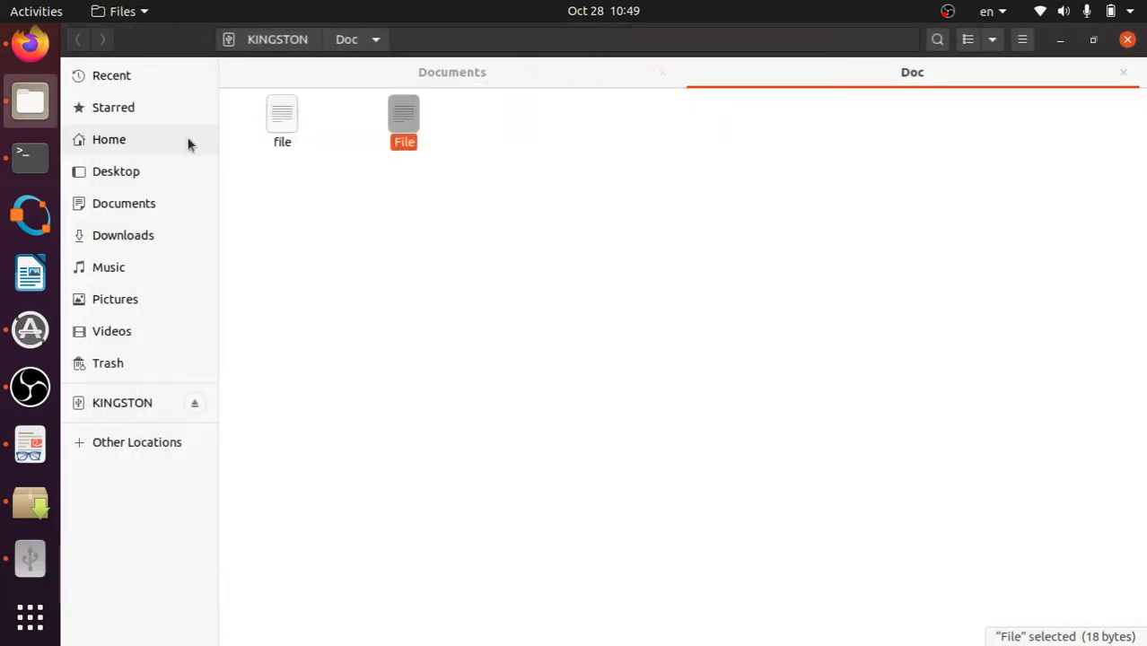
{"action": "double_click", "coordinate": [269, 115]}
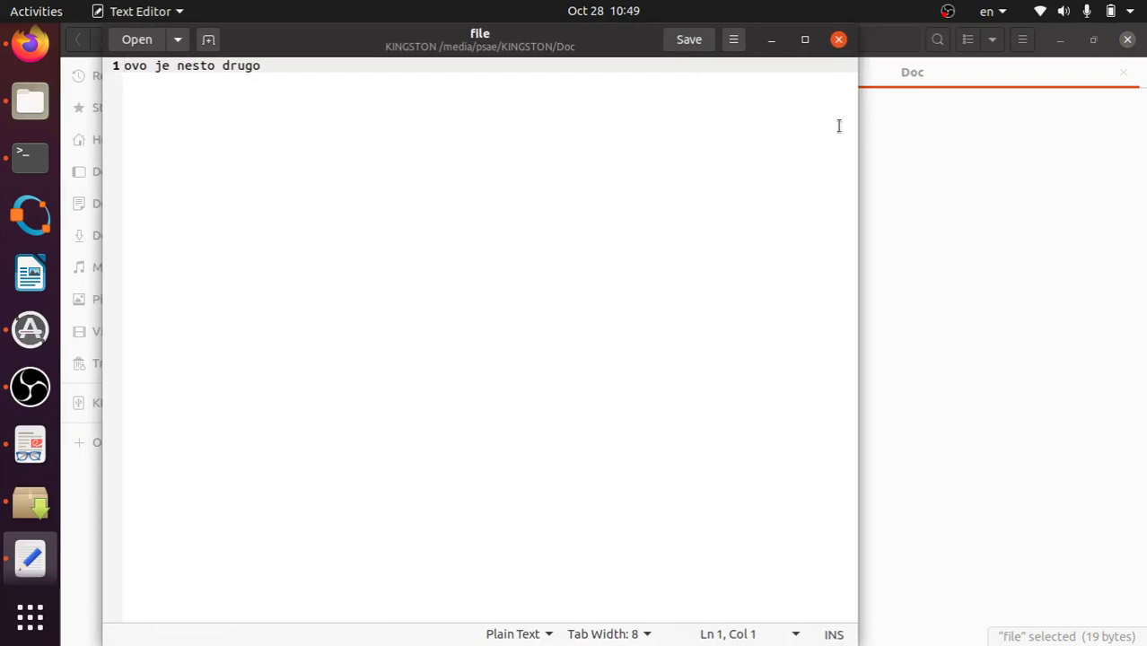
{"action": "left_click", "coordinate": [838, 39]}
{"action": "left_click", "coordinate": [737, 204]}
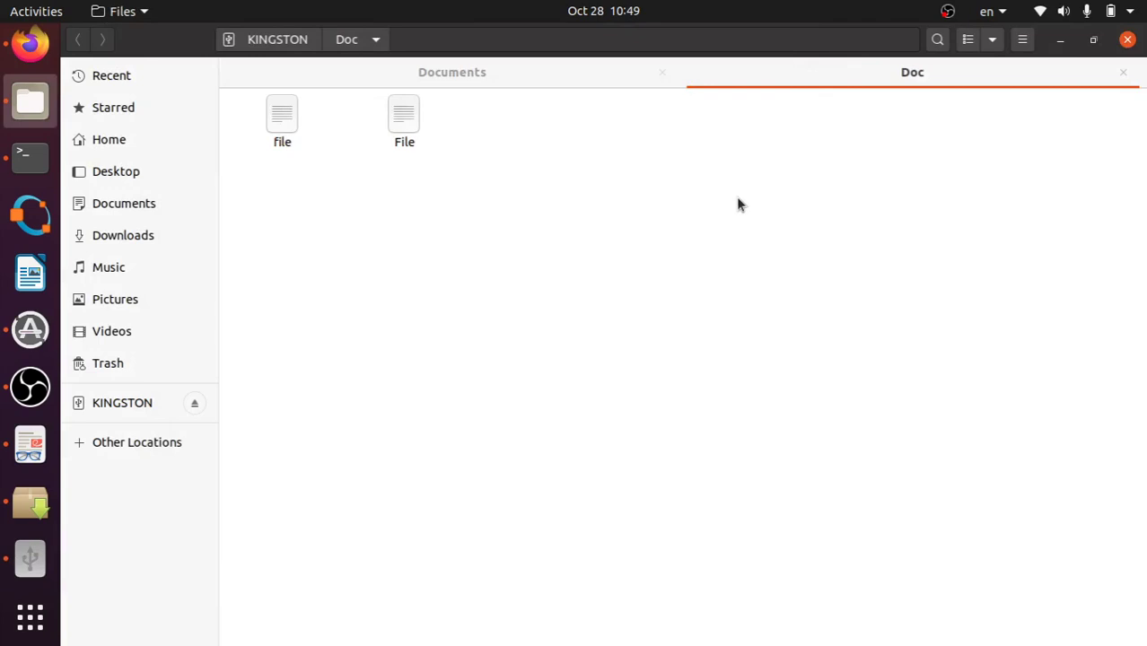
{"action": "left_click", "coordinate": [829, 92]}
{"action": "double_click", "coordinate": [403, 115]}
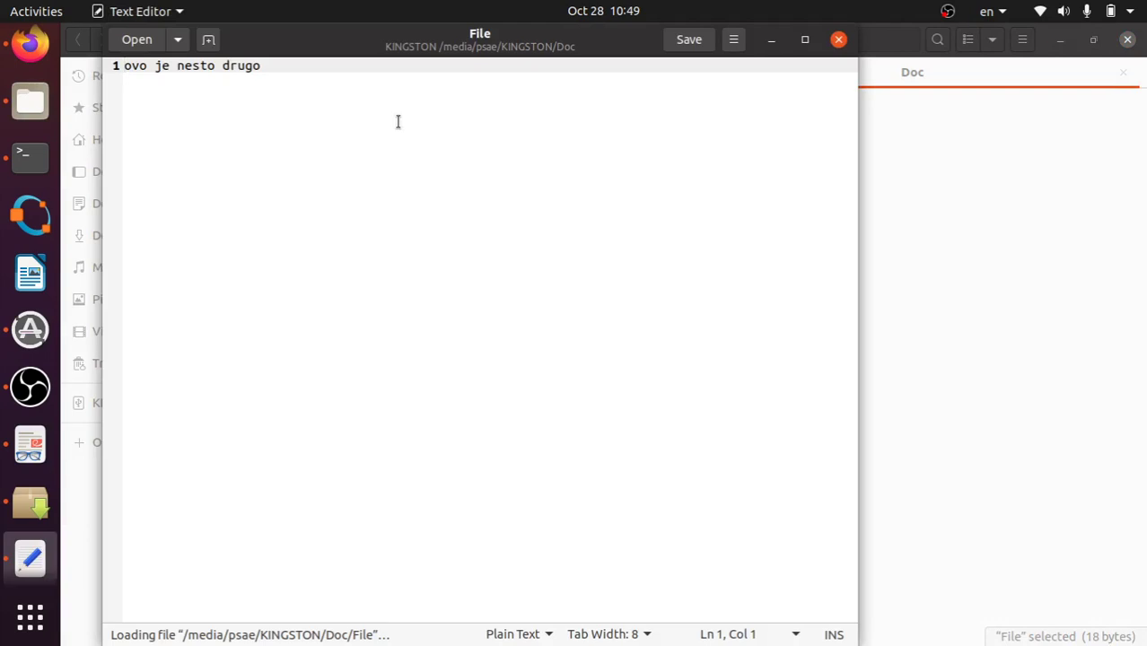
{"action": "left_click", "coordinate": [838, 39]}
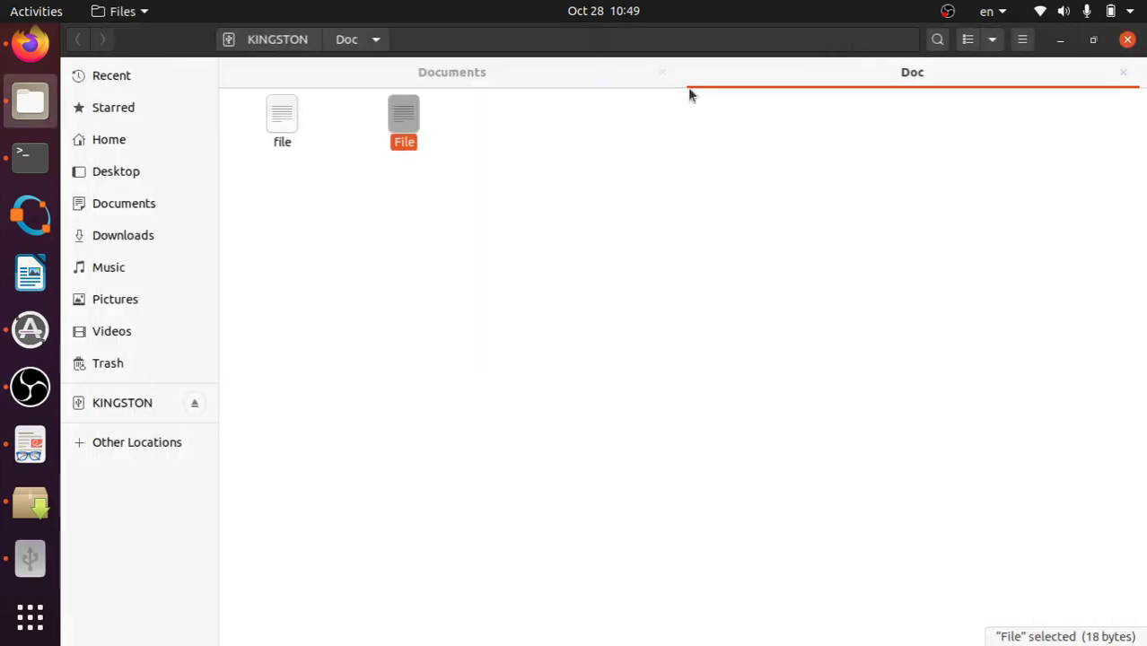
{"action": "double_click", "coordinate": [271, 121]}
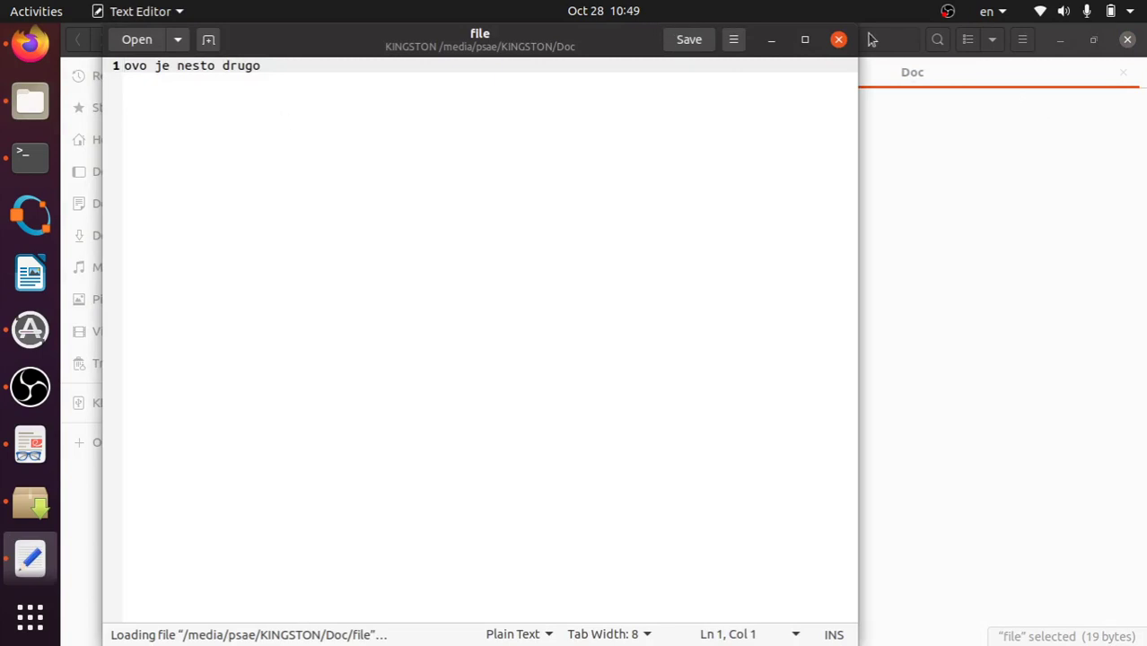
{"action": "left_click", "coordinate": [838, 39]}
- Open file and File in the Documents folder one after the other to examine their original contents
{"action": "left_click", "coordinate": [301, 79]}
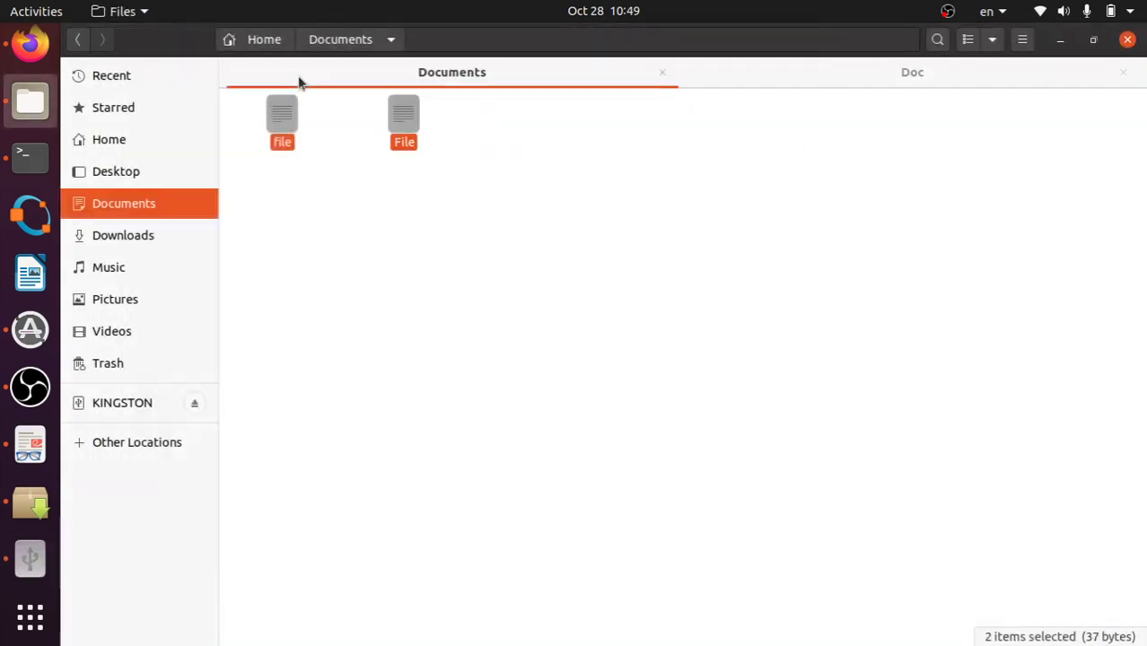
{"action": "left_click", "coordinate": [256, 218]}
{"action": "double_click", "coordinate": [285, 119]}
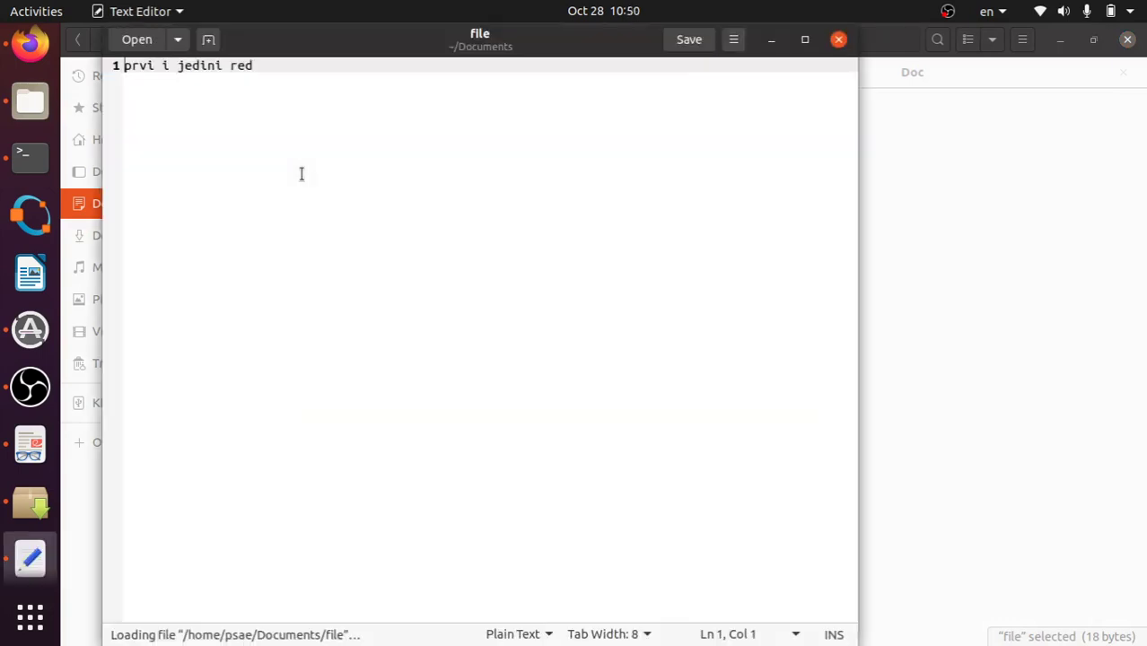
{"action": "left_click", "coordinate": [838, 40]}
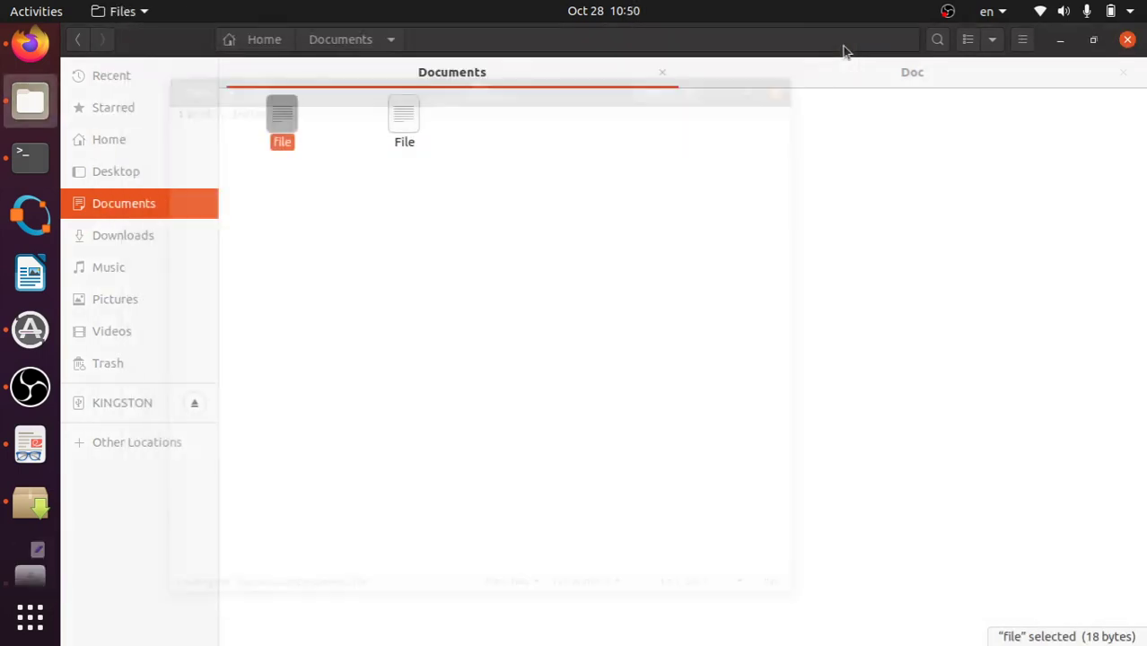
{"action": "double_click", "coordinate": [384, 116]}
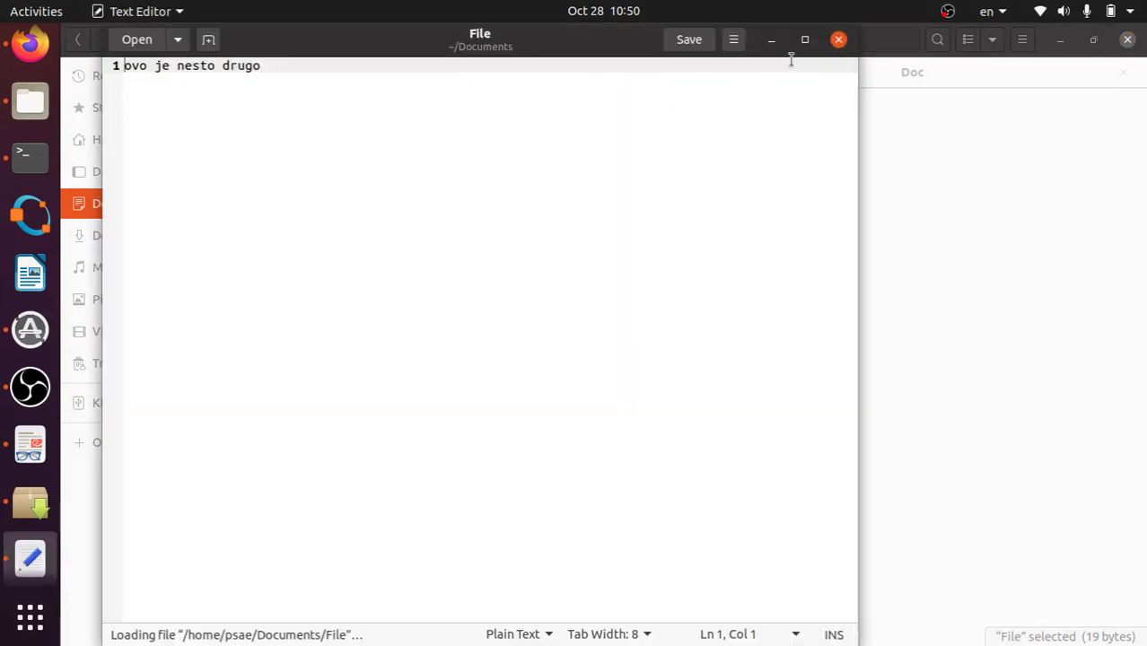
{"action": "left_click", "coordinate": [837, 40]}
{"action": "left_click", "coordinate": [544, 299]}
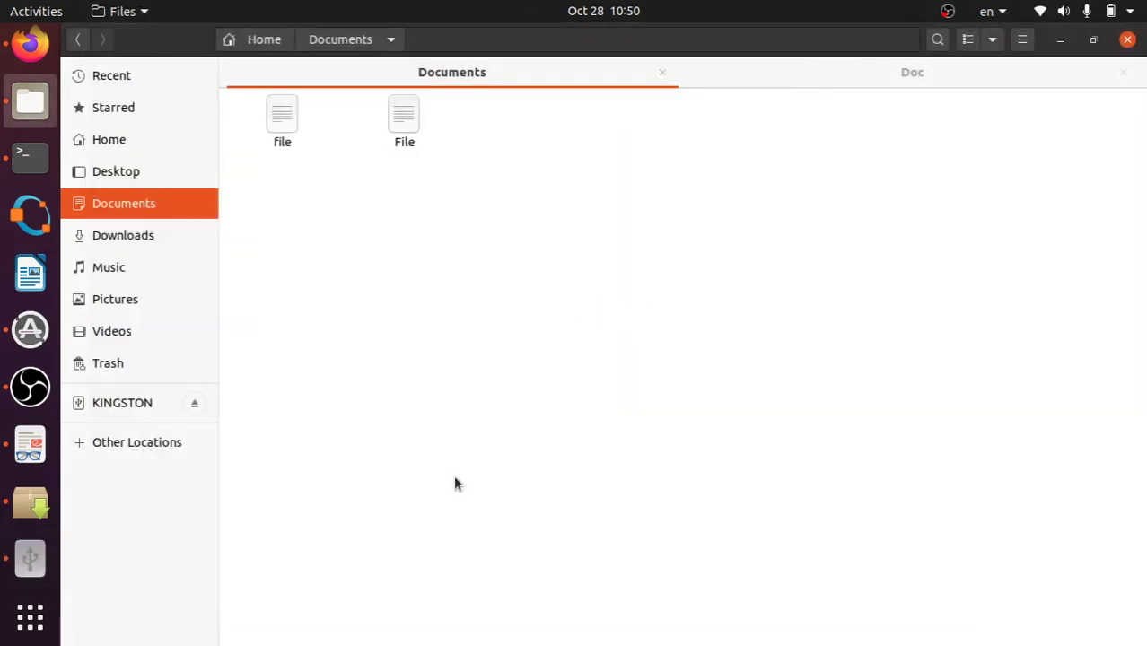
- Copy only the lowercase file from Documents into the Doc folder on KINGSTON, replacing the existing file
{"action": "left_click", "coordinate": [289, 124]}
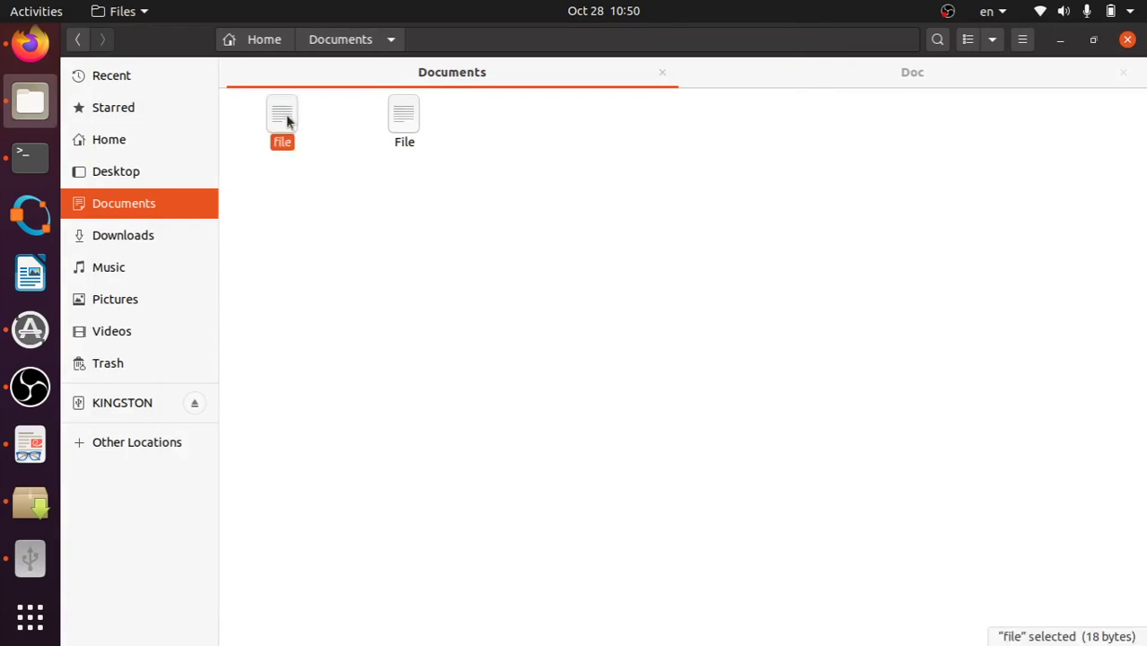
{"action": "left_click", "coordinate": [286, 114]}
{"action": "right_click", "coordinate": [285, 114]}
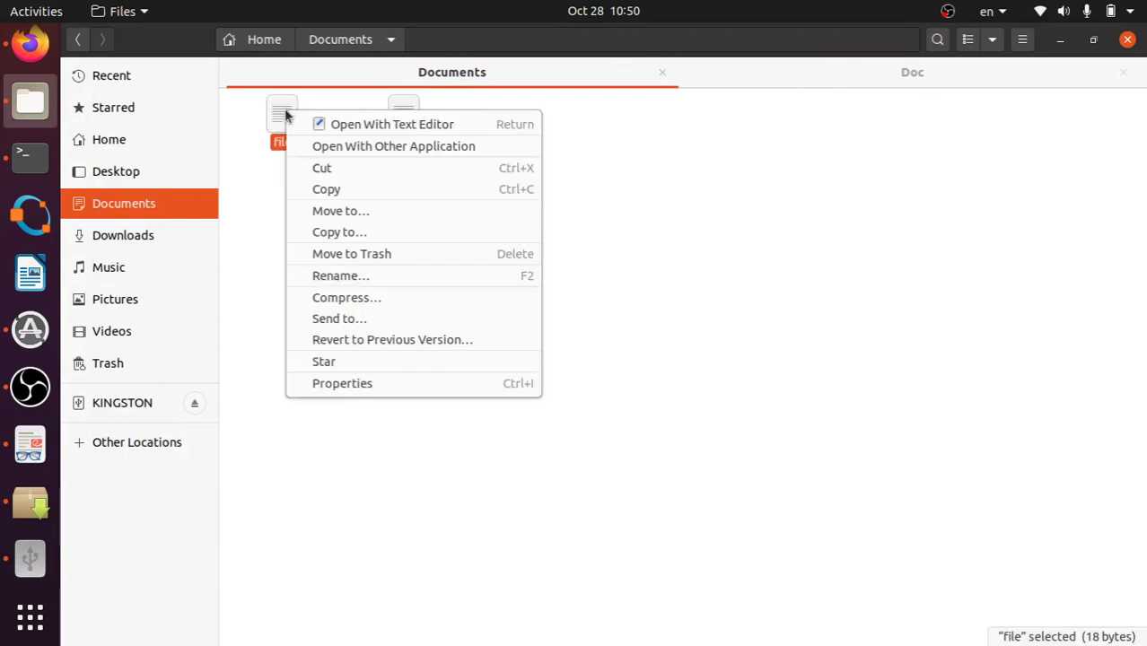
{"action": "left_click", "coordinate": [308, 190]}
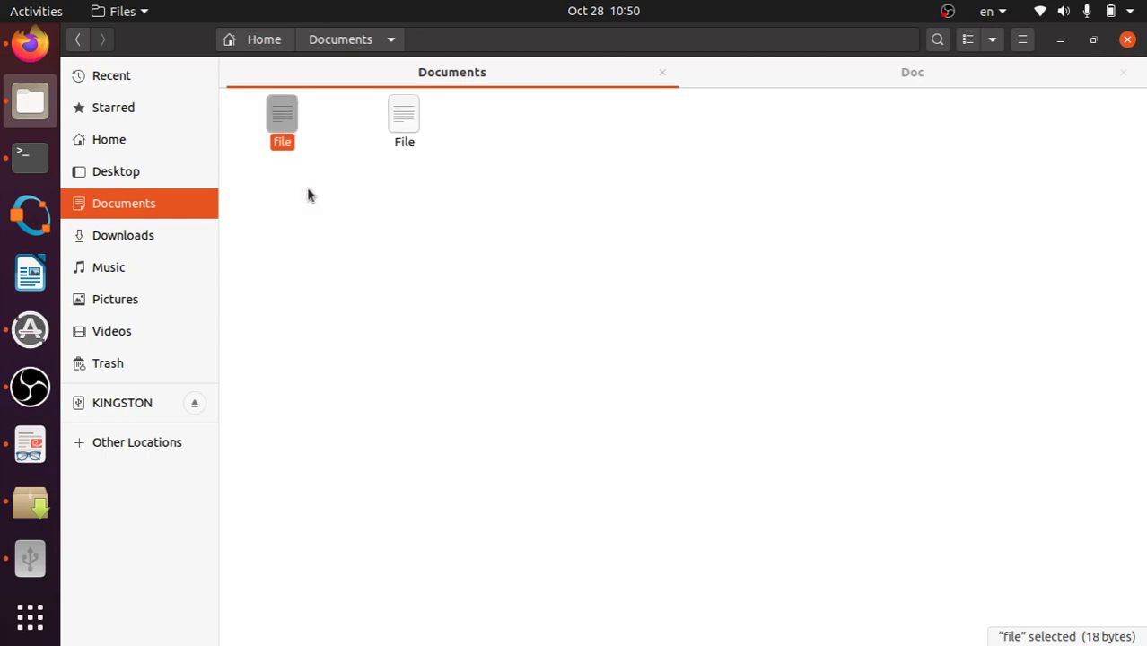
{"action": "left_click", "coordinate": [880, 80]}
{"action": "right_click", "coordinate": [711, 231]}
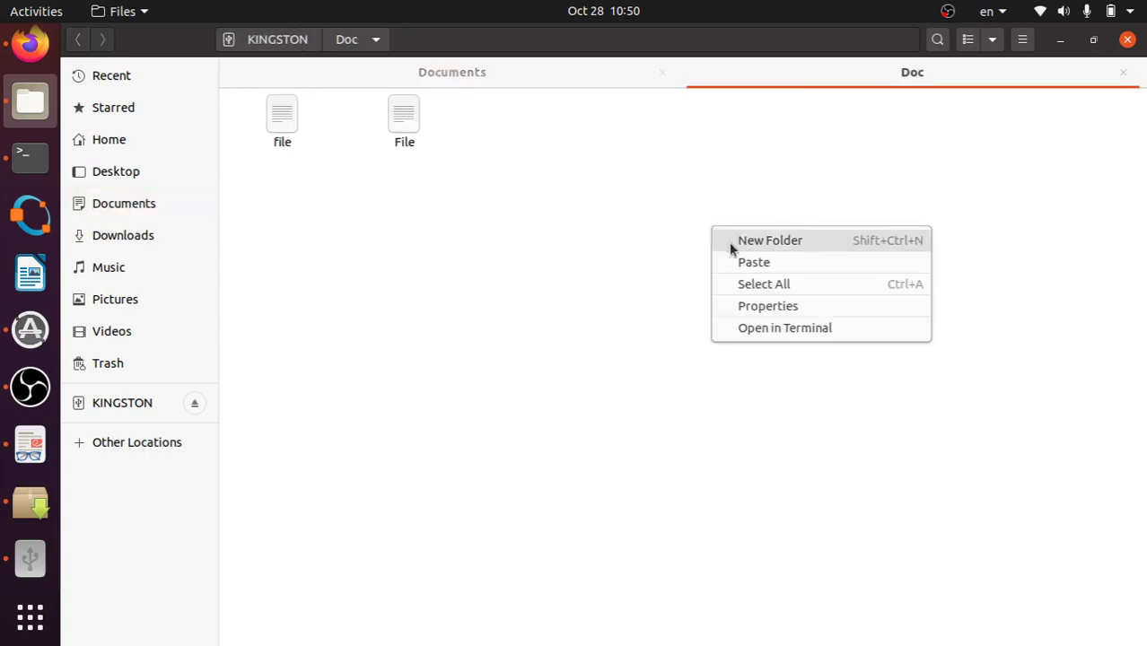
{"action": "left_click", "coordinate": [738, 262]}
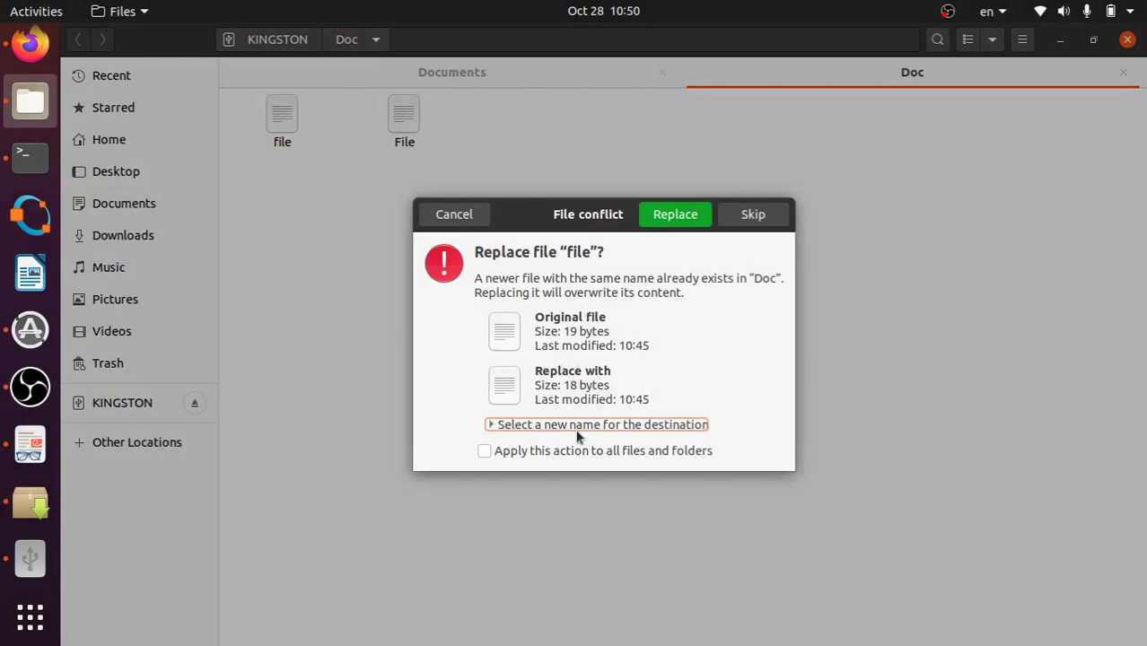
{"action": "left_click", "coordinate": [672, 223]}
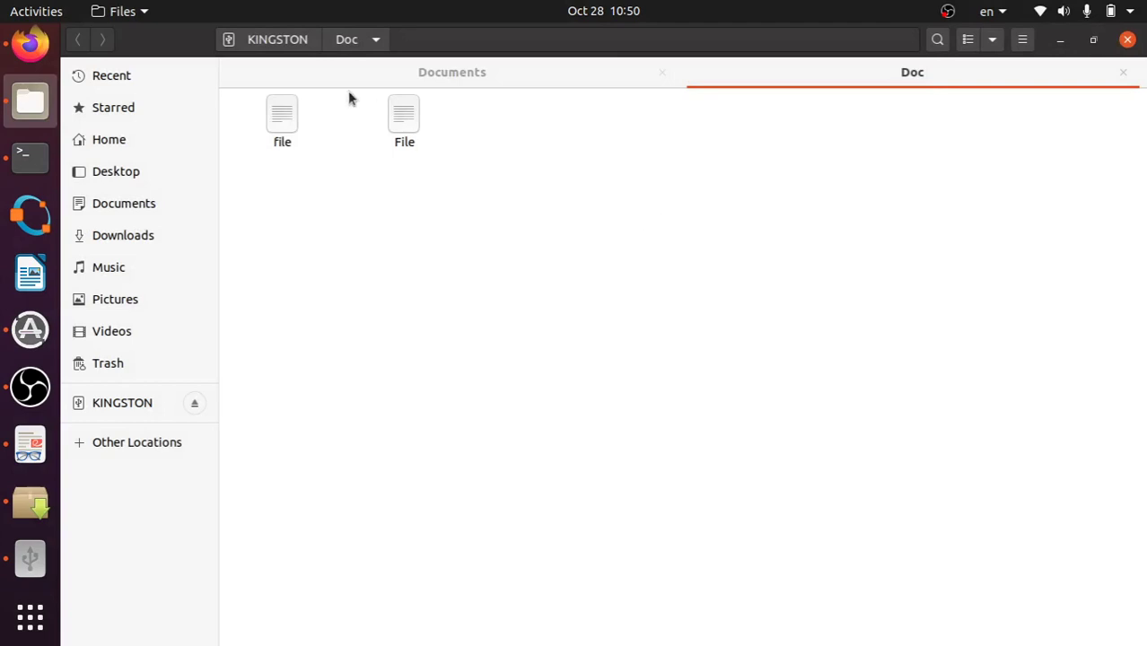
- Examine the contents of file and File in Doc on KINGSTON after the replacement
{"action": "double_click", "coordinate": [272, 115]}
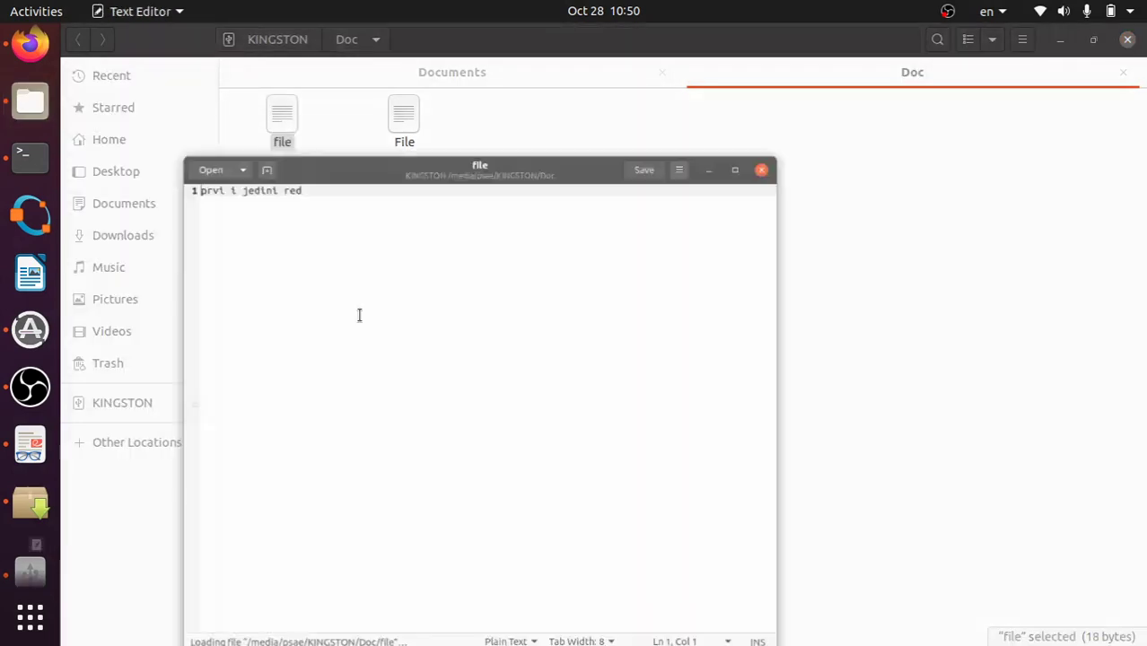
{"action": "left_click", "coordinate": [839, 40]}
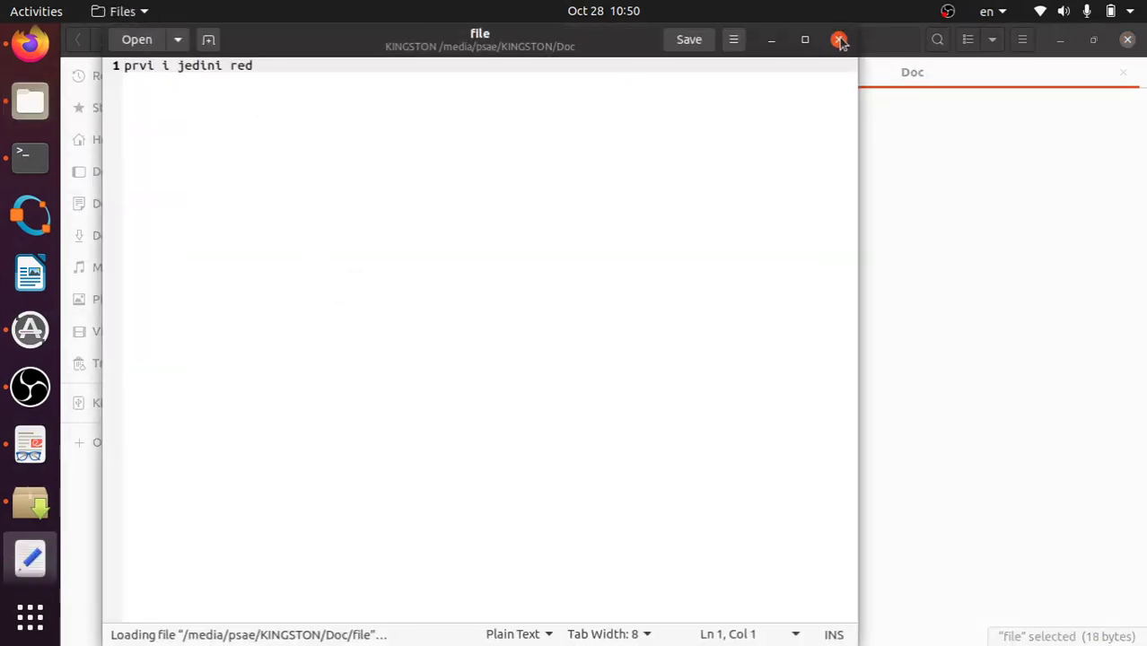
{"action": "double_click", "coordinate": [402, 113]}
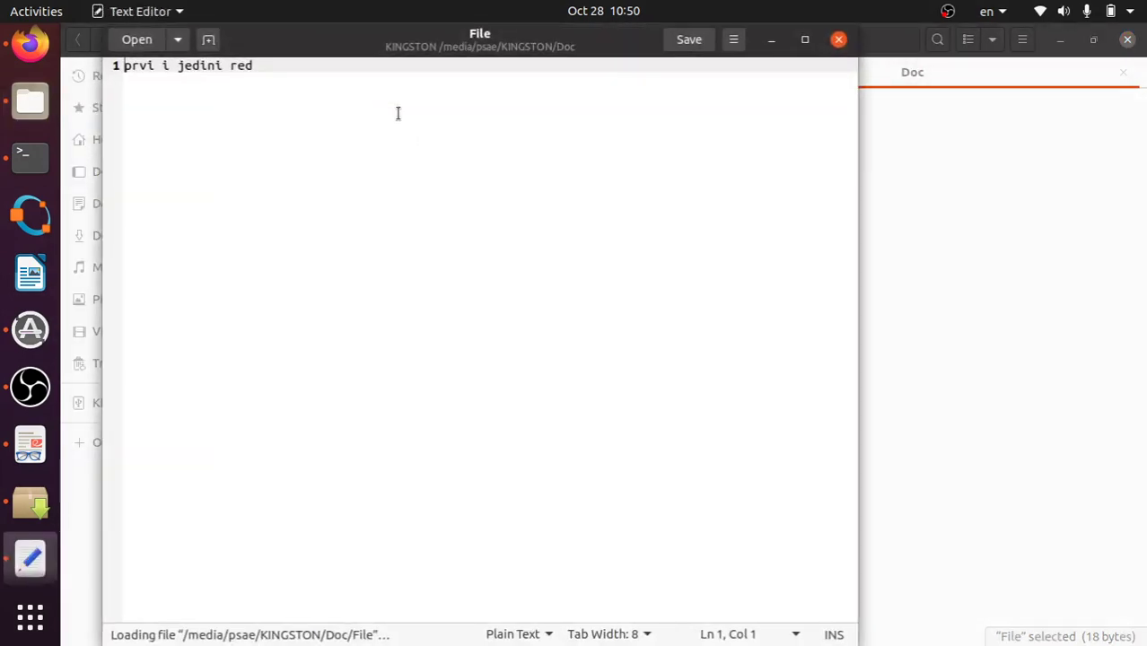
{"action": "left_click", "coordinate": [838, 40]}
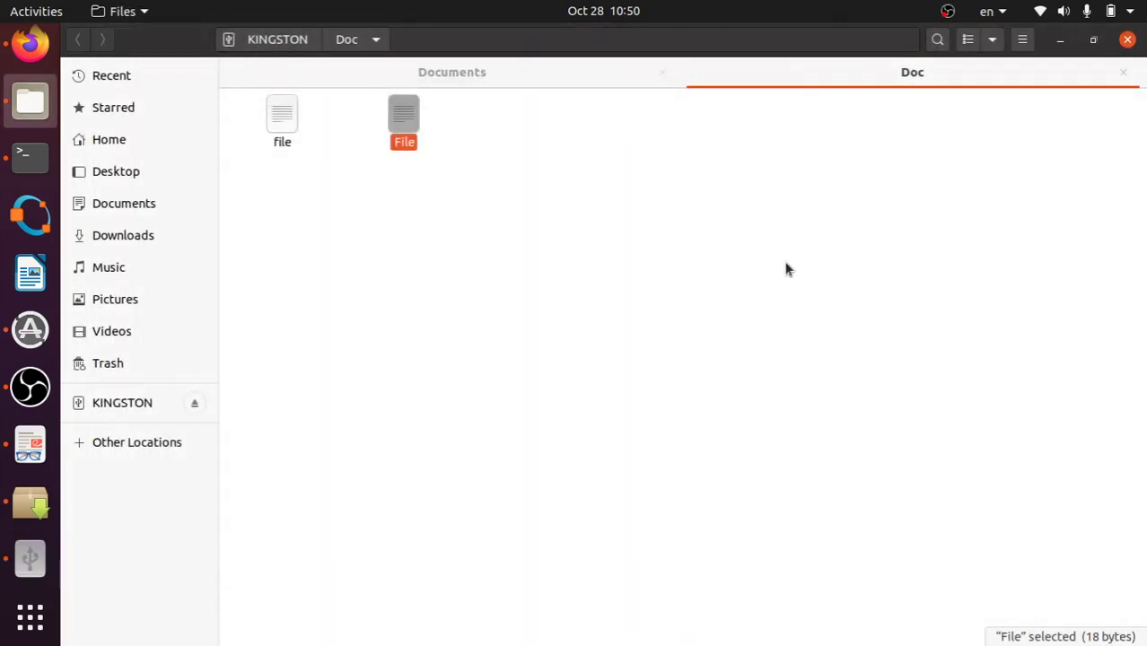
- Compare the Documents and Doc listings, and reload Doc by going up to the KINGSTON root and back
{"action": "left_click", "coordinate": [382, 76]}
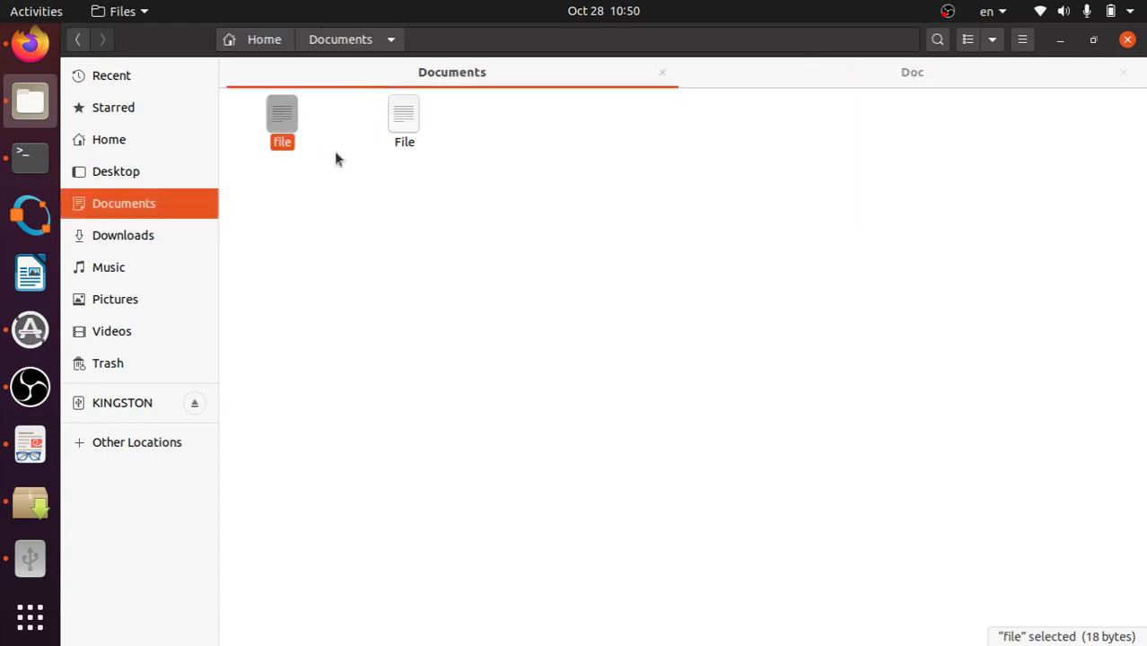
{"action": "left_click", "coordinate": [336, 159]}
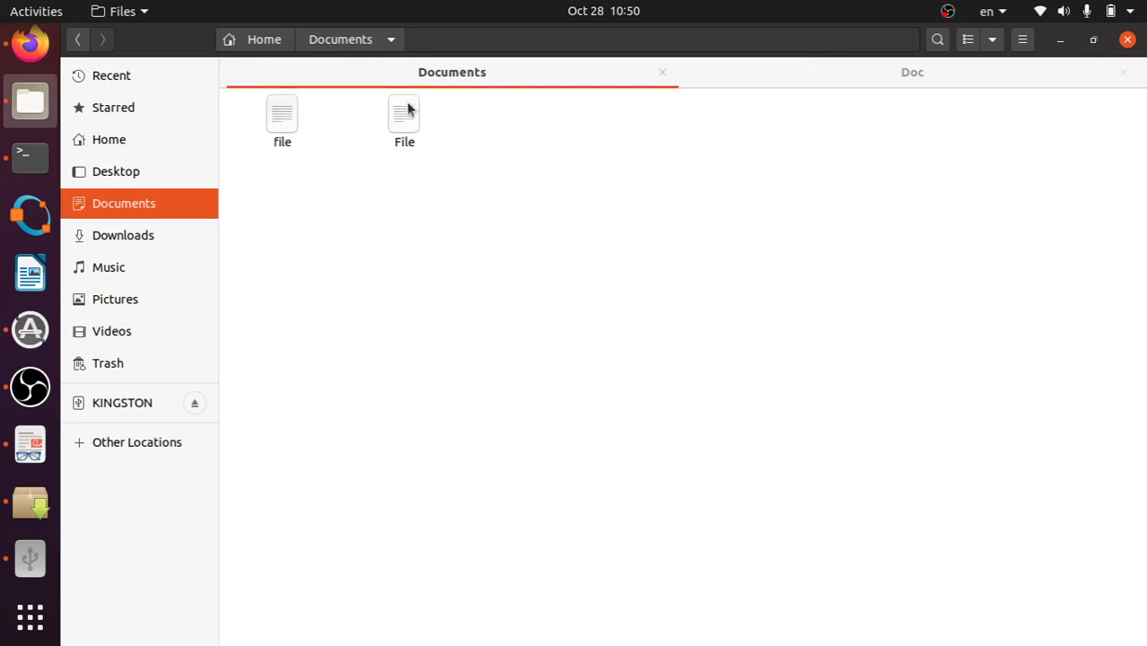
{"action": "left_click", "coordinate": [917, 70]}
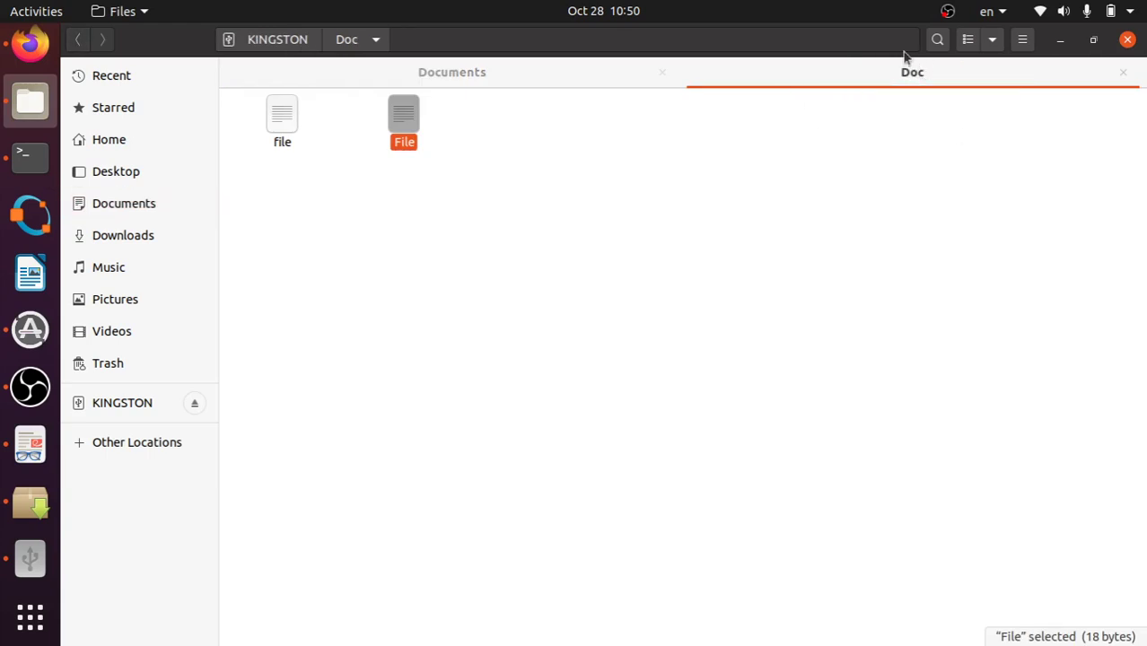
{"action": "left_click", "coordinate": [278, 45]}
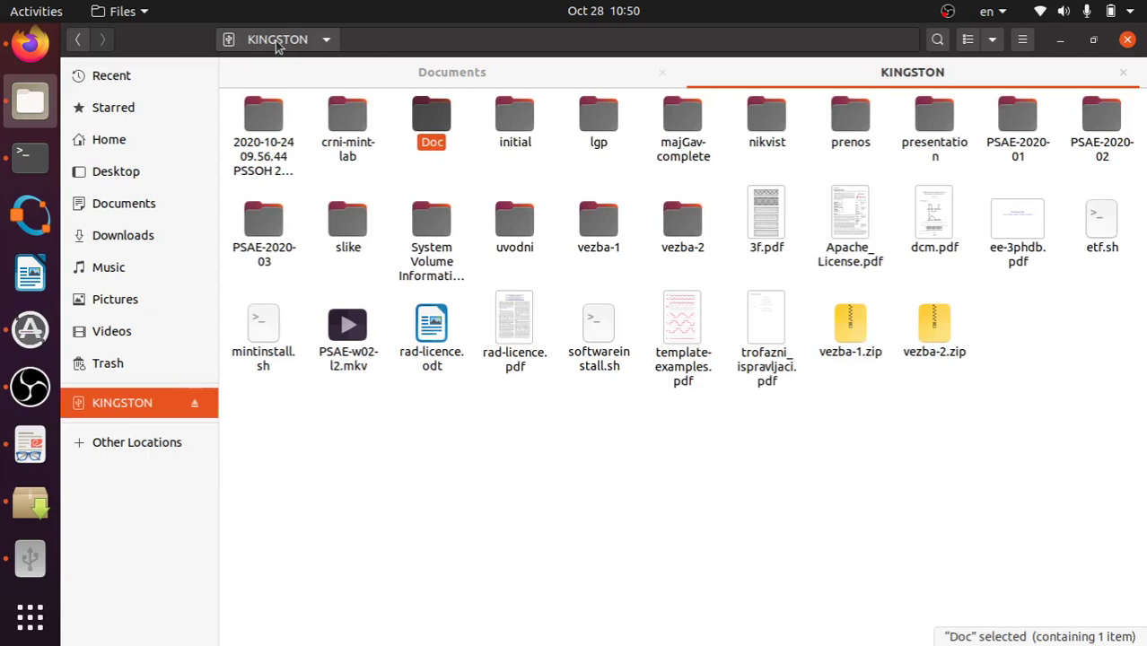
{"action": "left_click", "coordinate": [82, 42]}
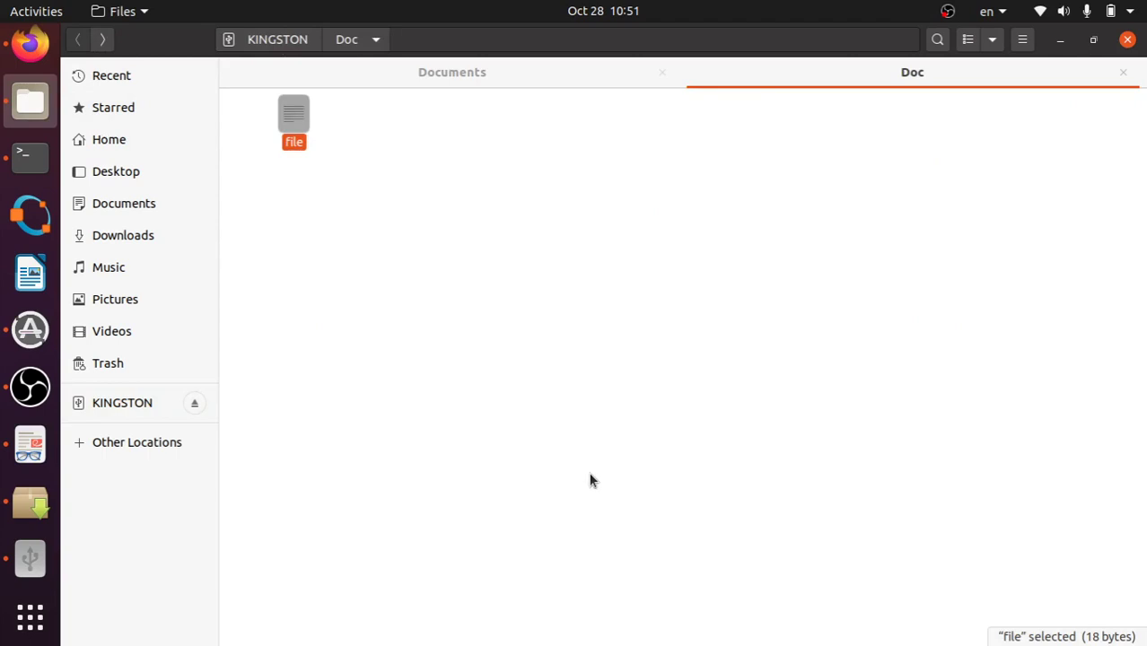
{"action": "left_click", "coordinate": [776, 336]}
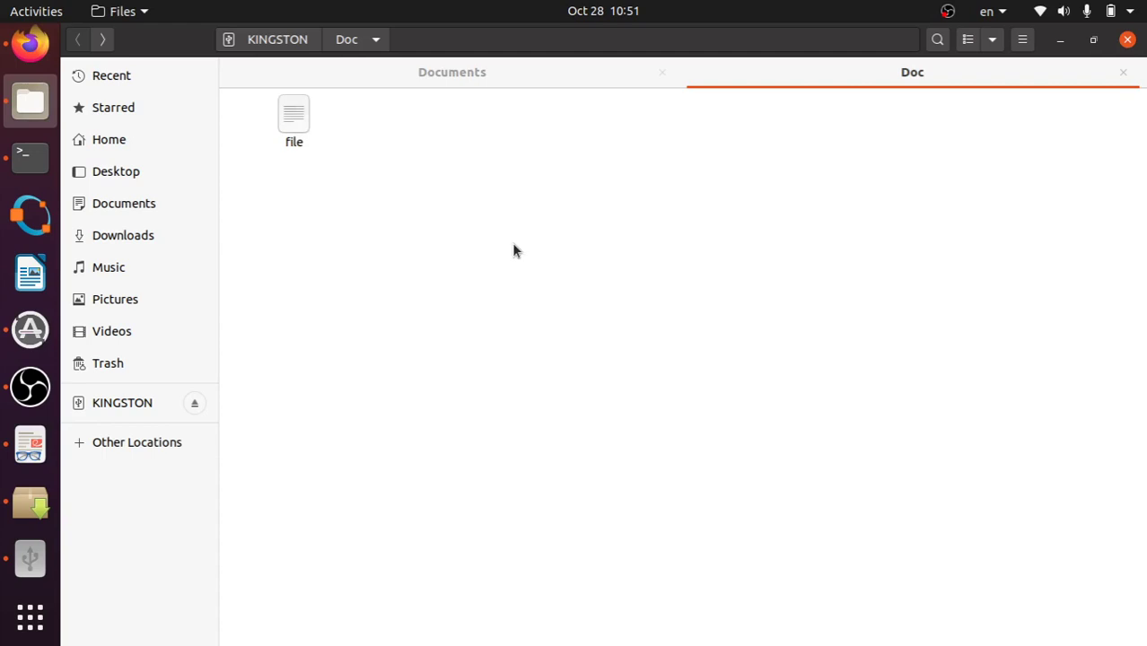
- Select file in the reloaded Doc folder and check its listing against the Documents folder
{"action": "left_click", "coordinate": [310, 79]}
{"action": "left_click", "coordinate": [872, 73]}
{"action": "left_click", "coordinate": [298, 126]}
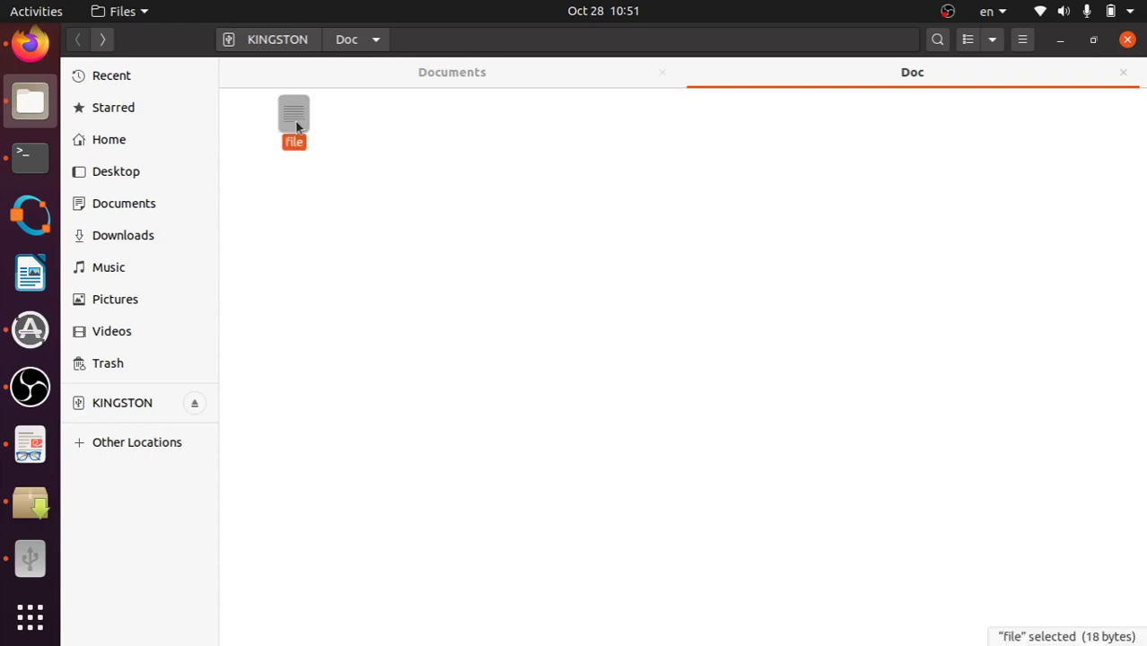
{"action": "left_click", "coordinate": [340, 79]}
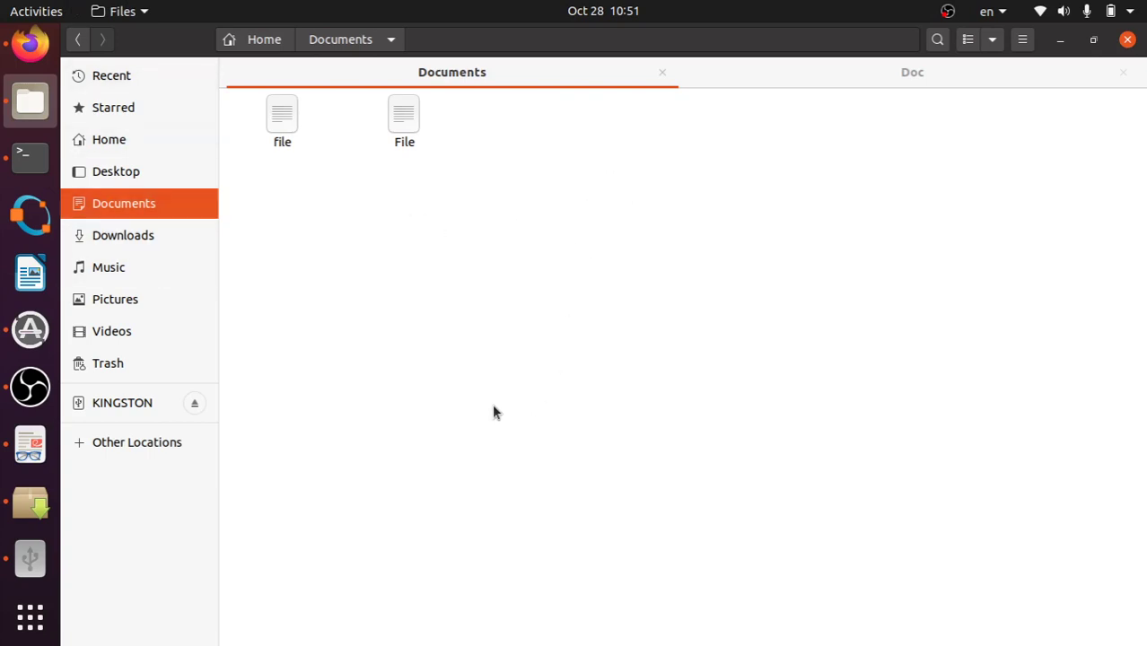
{"action": "left_click", "coordinate": [916, 86]}
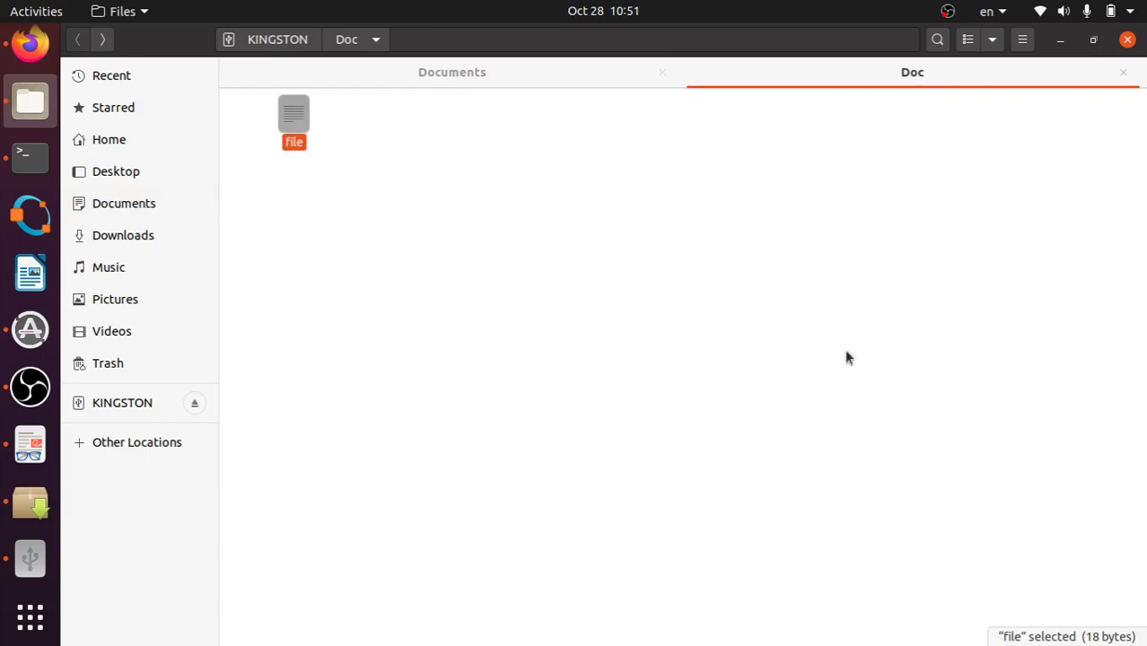
- Try to connect to a remote host by entering an SSH address beginning with 192.168 as the folder location
{"action": "left_click", "coordinate": [425, 41]}
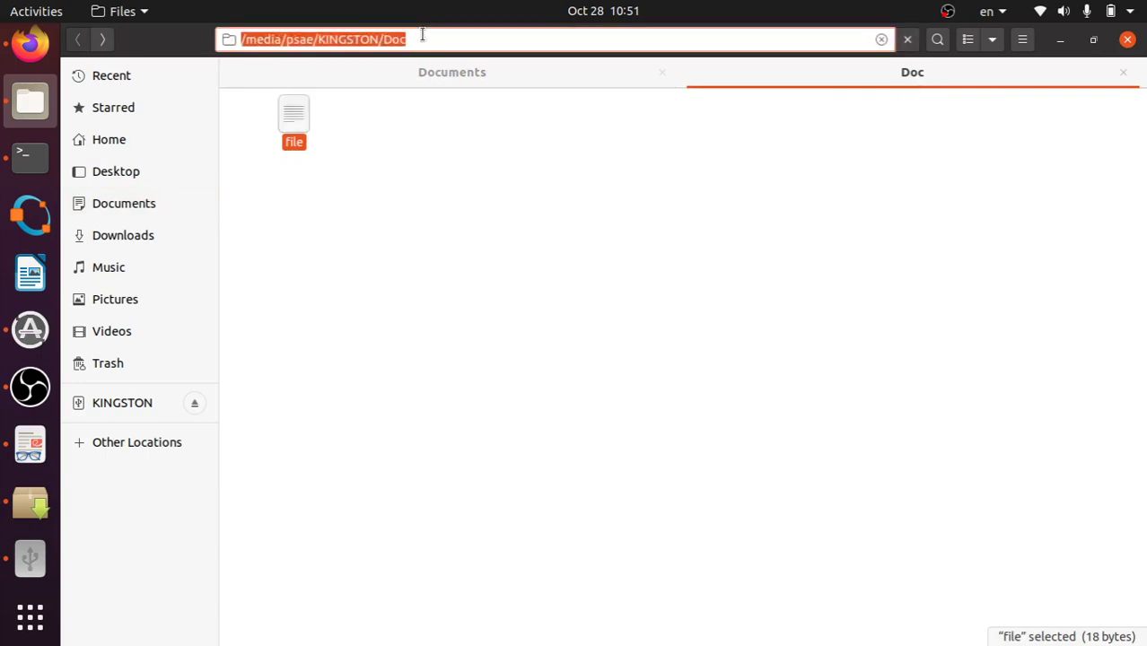
{"action": "type", "text": "sshh"}
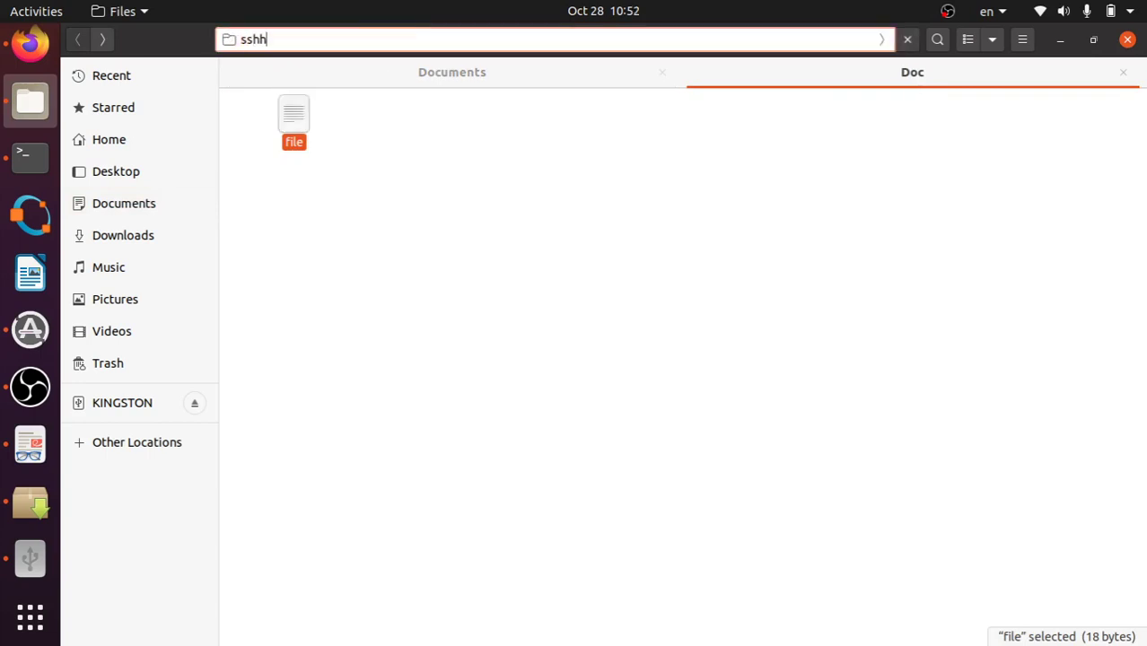
{"action": "type", "text": "::"}
{"action": "type", "text": "//"}
{"action": "type", "text": "192"}
{"action": "type", "text": ".168"}
{"action": "key", "text": "BackSpace"}
{"action": "type", "text": "8.1."}
{"action": "key", "text": "BackSpace"}
{"action": "type", "text": "2"}
{"action": "key", "text": "Return"}
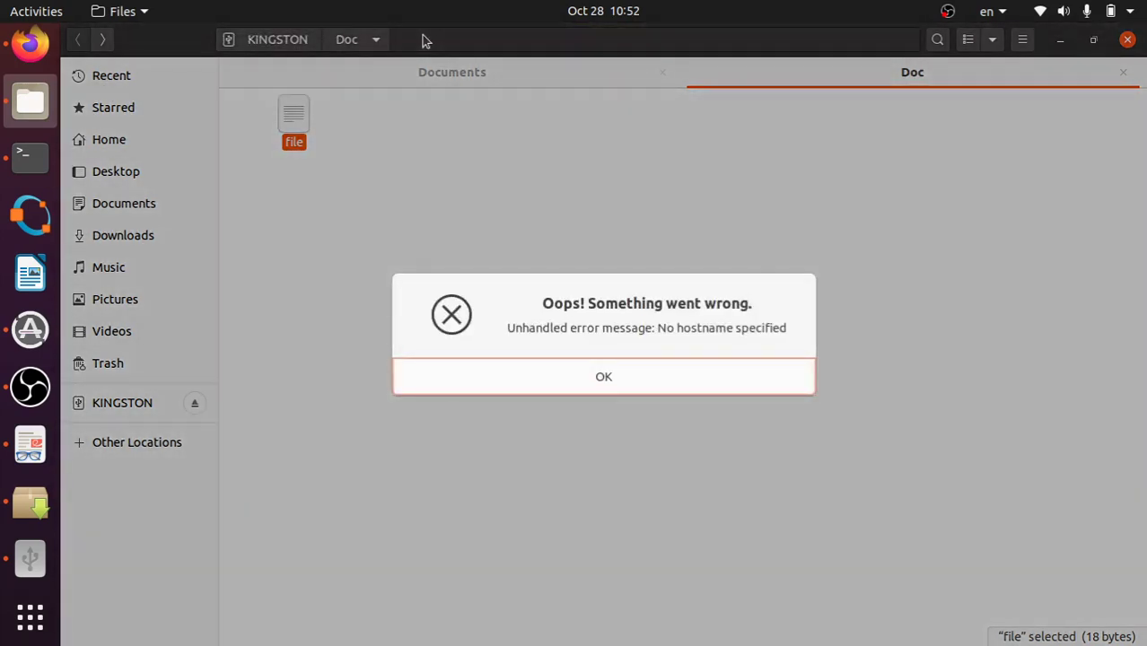
- Dismiss the connection error and discard the SSH address, returning the location to the Doc folder
{"action": "left_click", "coordinate": [656, 381]}
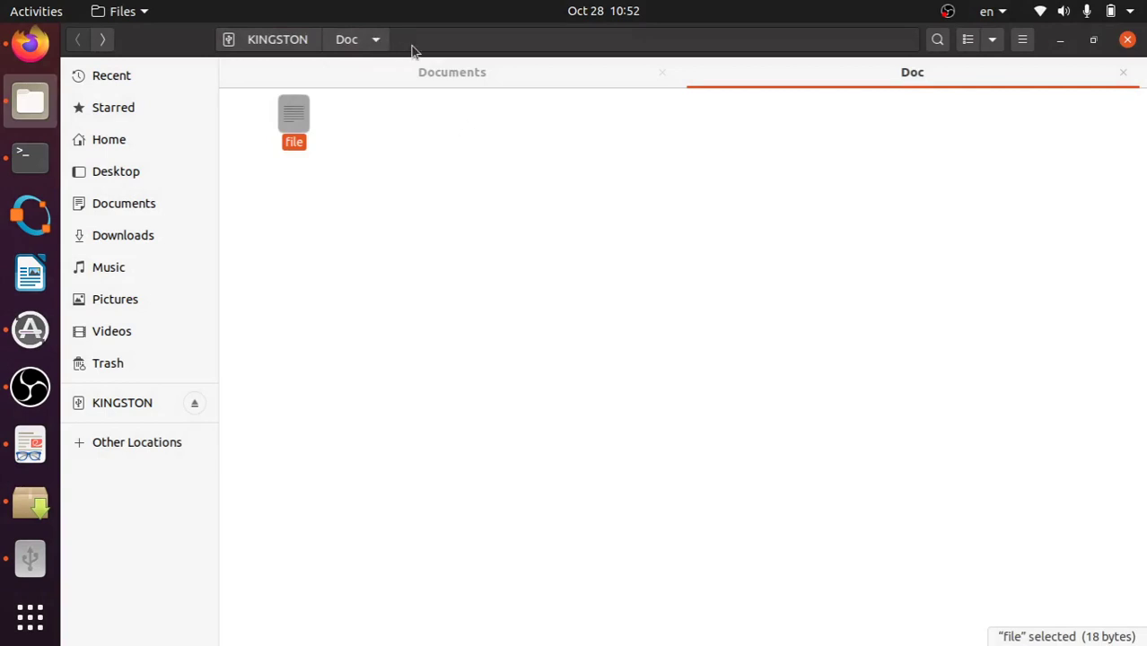
{"action": "left_click", "coordinate": [412, 42]}
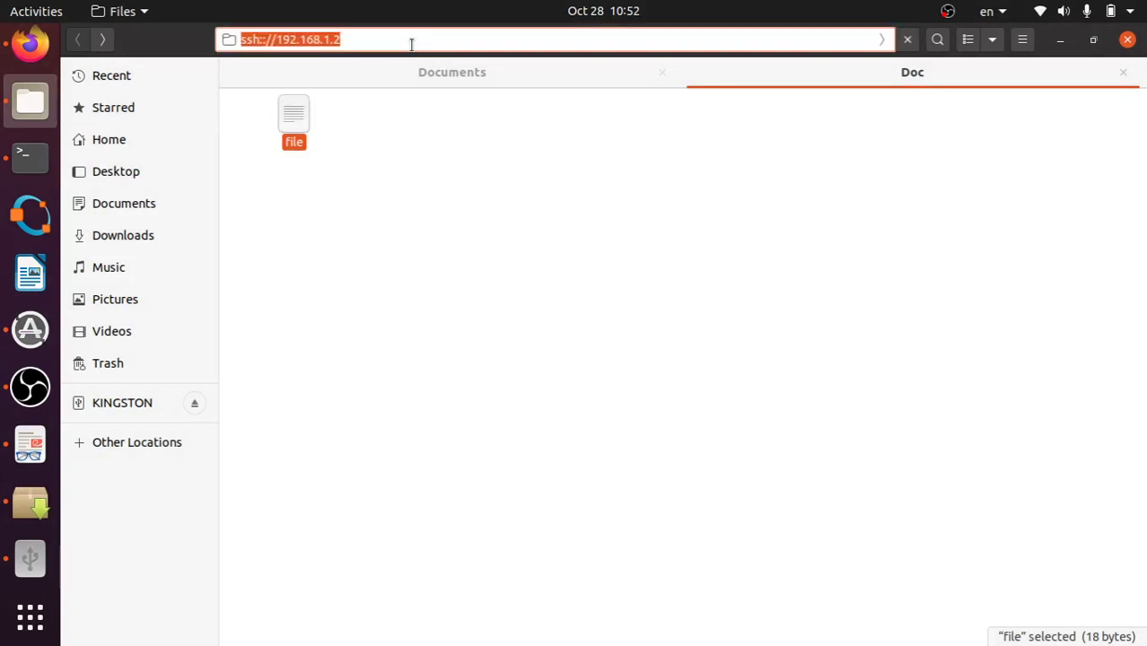
{"action": "left_click", "coordinate": [389, 33]}
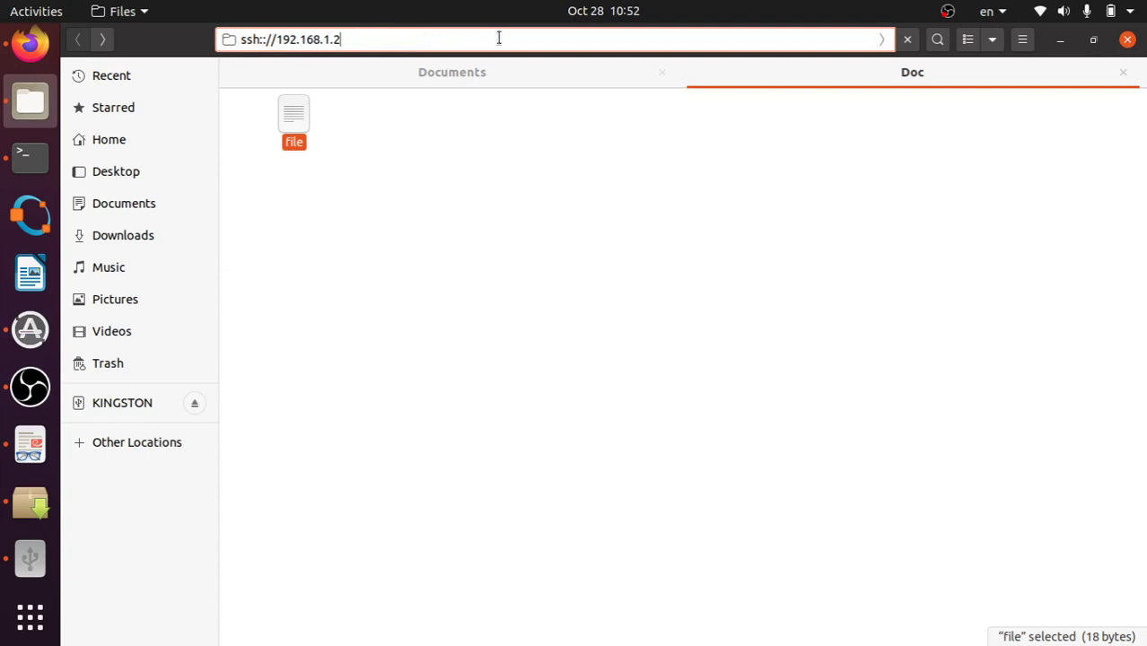
{"action": "key", "text": "Escape"}
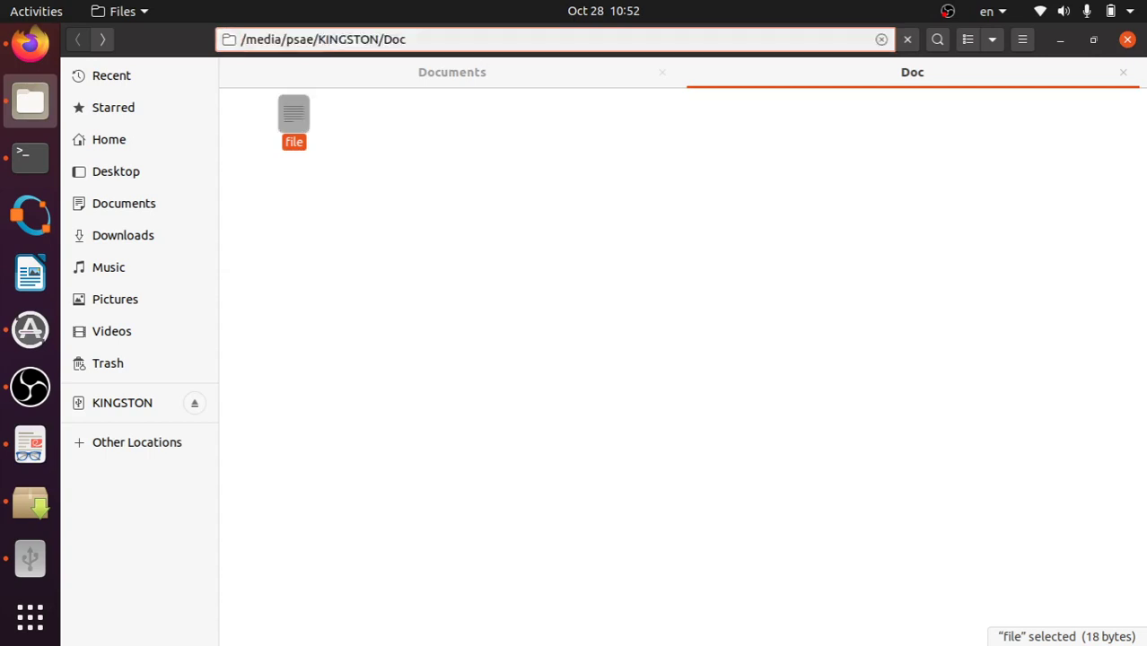
{"action": "left_click", "coordinate": [647, 352]}
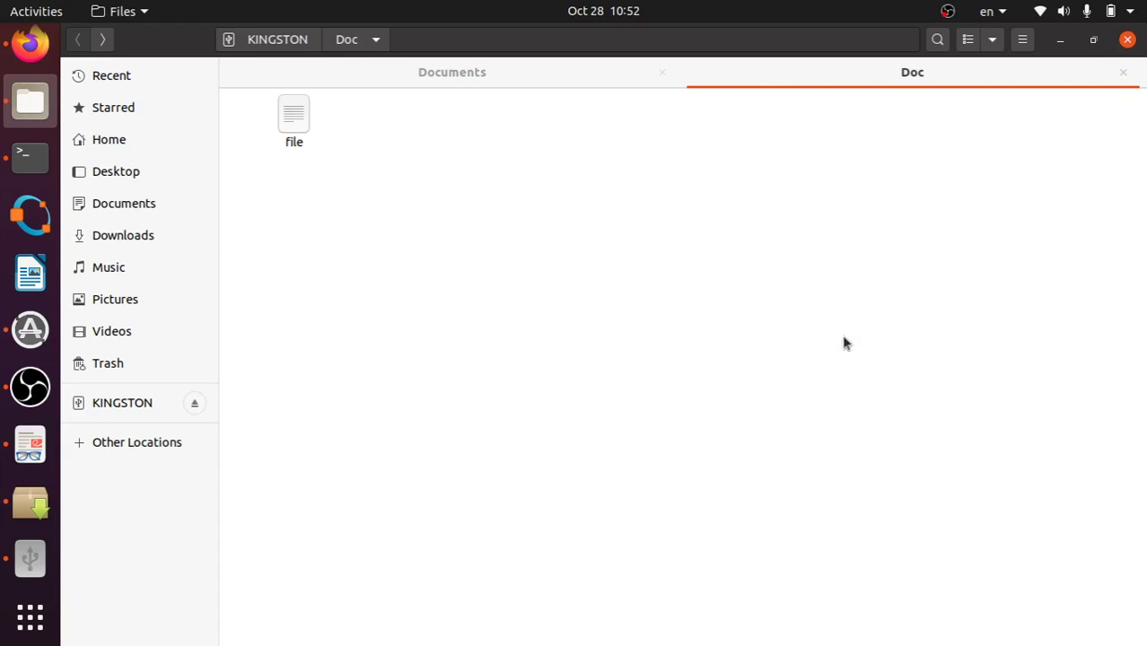
- Switch to the Terminal, try an SSH connection to 192.168.1.2, and abort it at the host authenticity question
{"action": "left_click", "coordinate": [390, 67]}
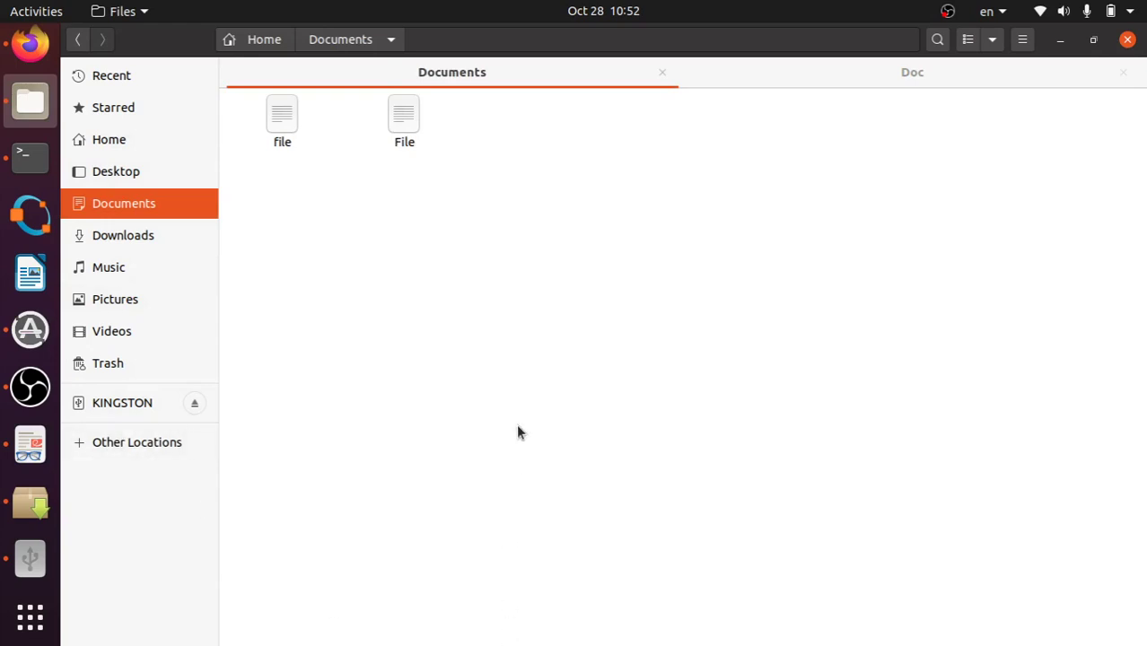
{"action": "left_click", "coordinate": [30, 157]}
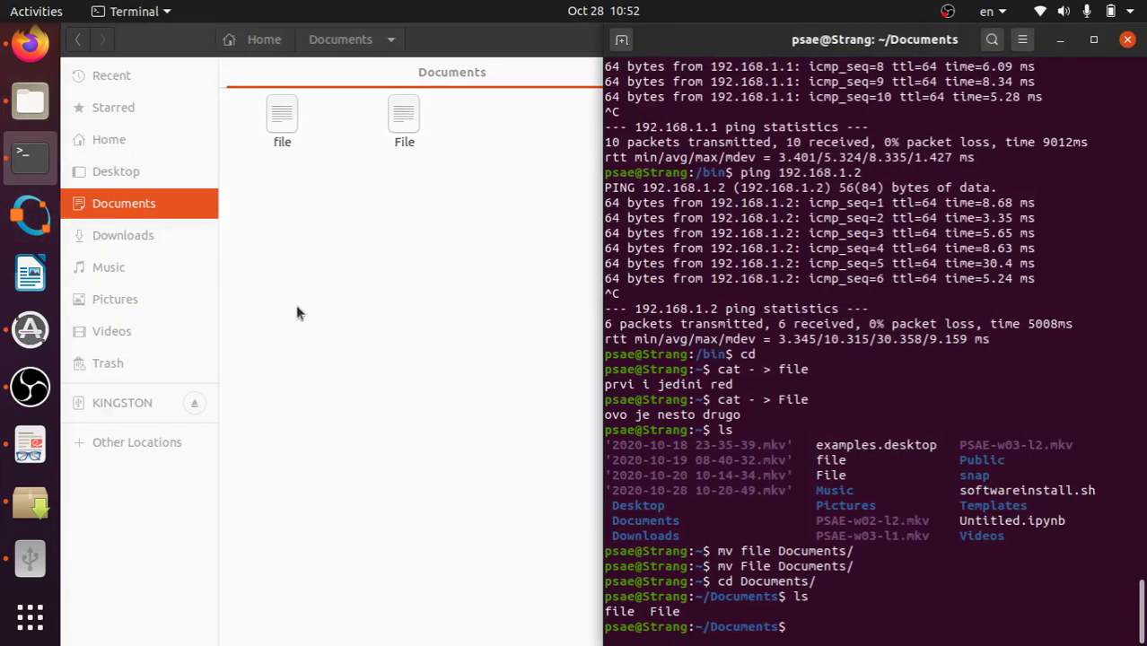
{"action": "type", "text": "ssh 192."}
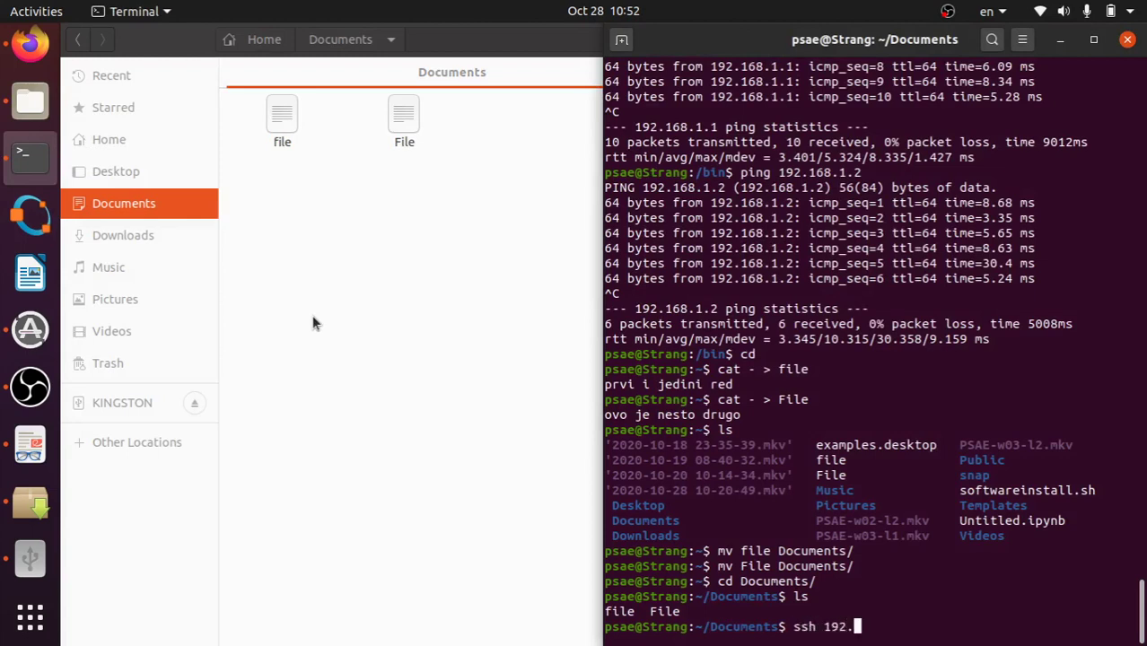
{"action": "type", "text": "168.1.2"}
{"action": "key", "text": "Return"}
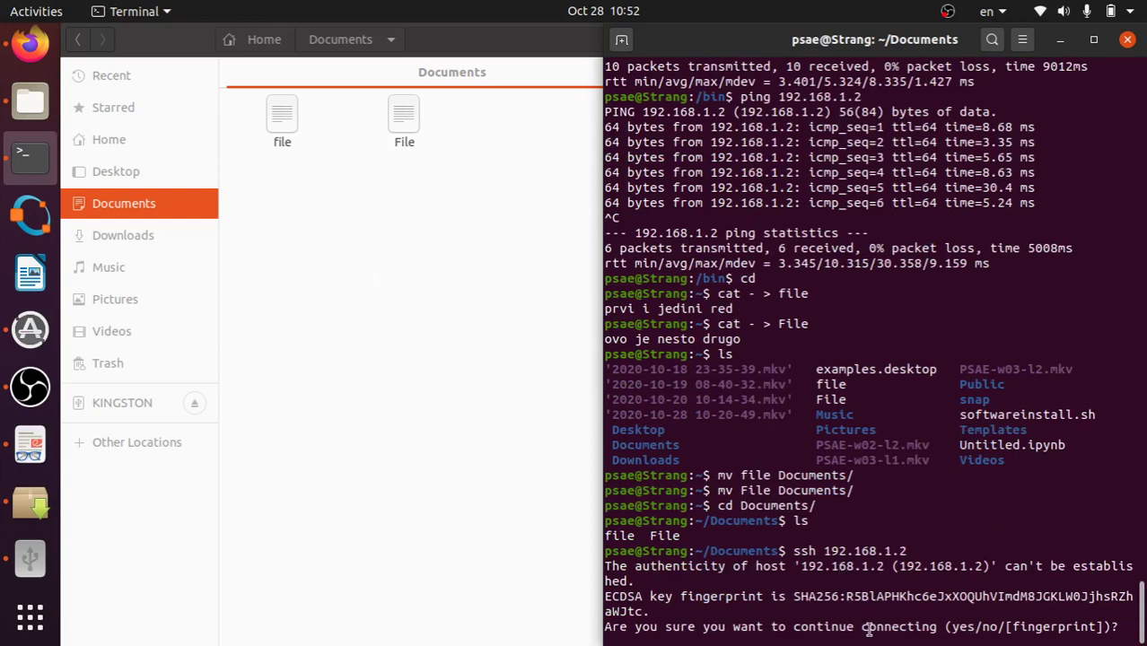
{"action": "key", "text": "ctrl+c"}
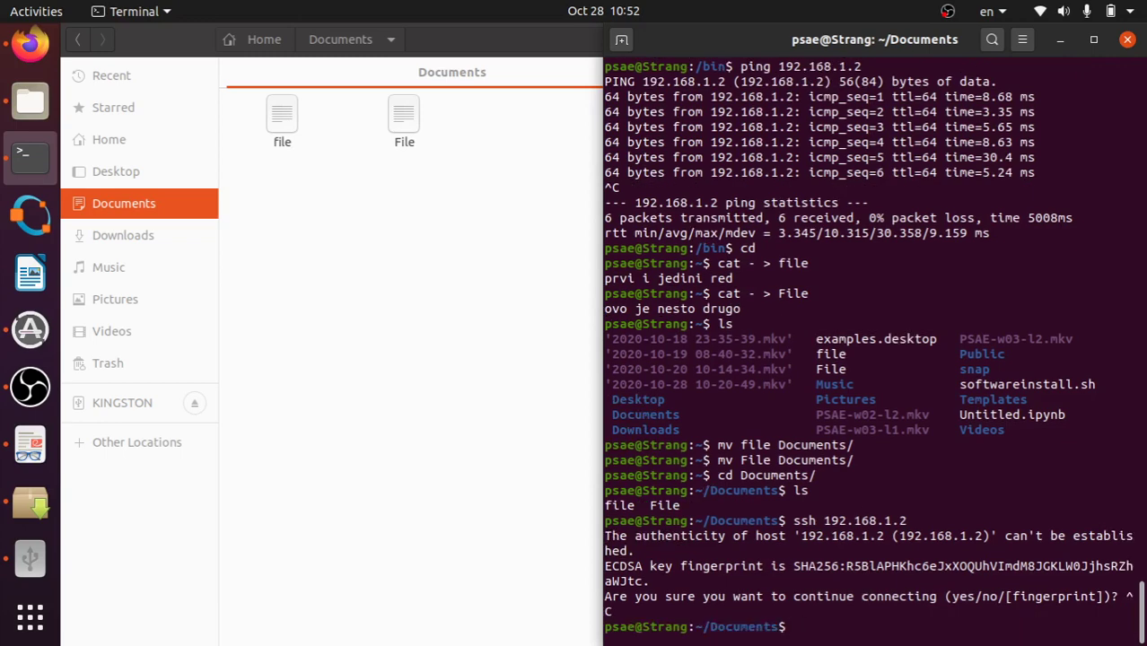
- Return to Files, request ssh://192.168.1.2 as the Documents location, then cancel the login and dismiss the error
{"action": "left_click", "coordinate": [422, 227]}
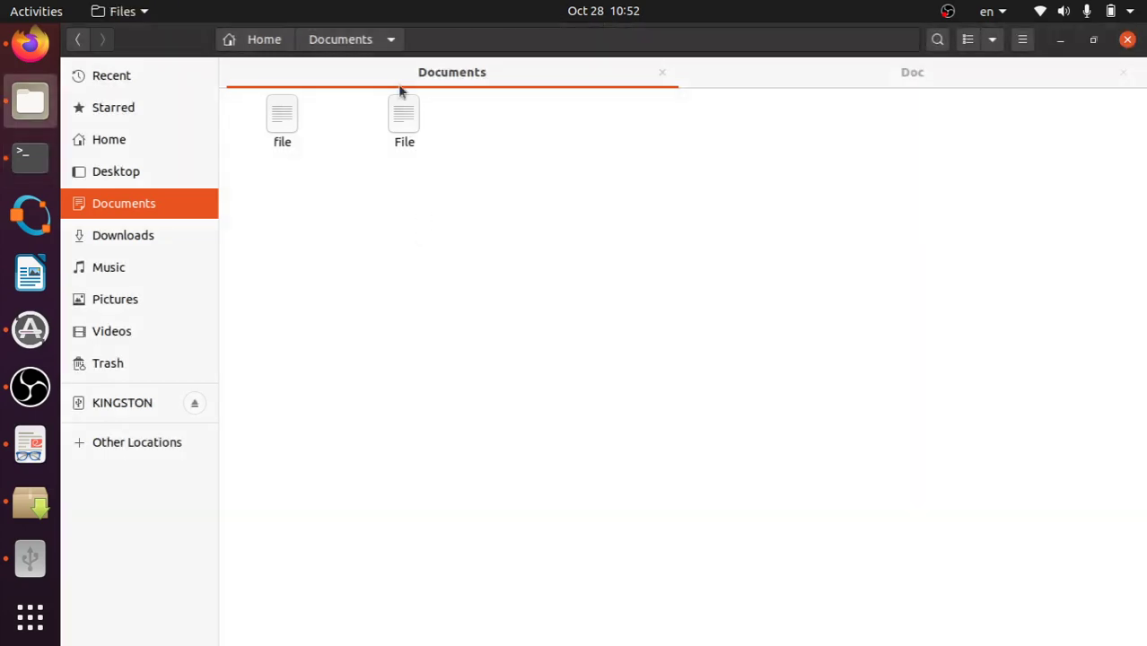
{"action": "left_click", "coordinate": [421, 40]}
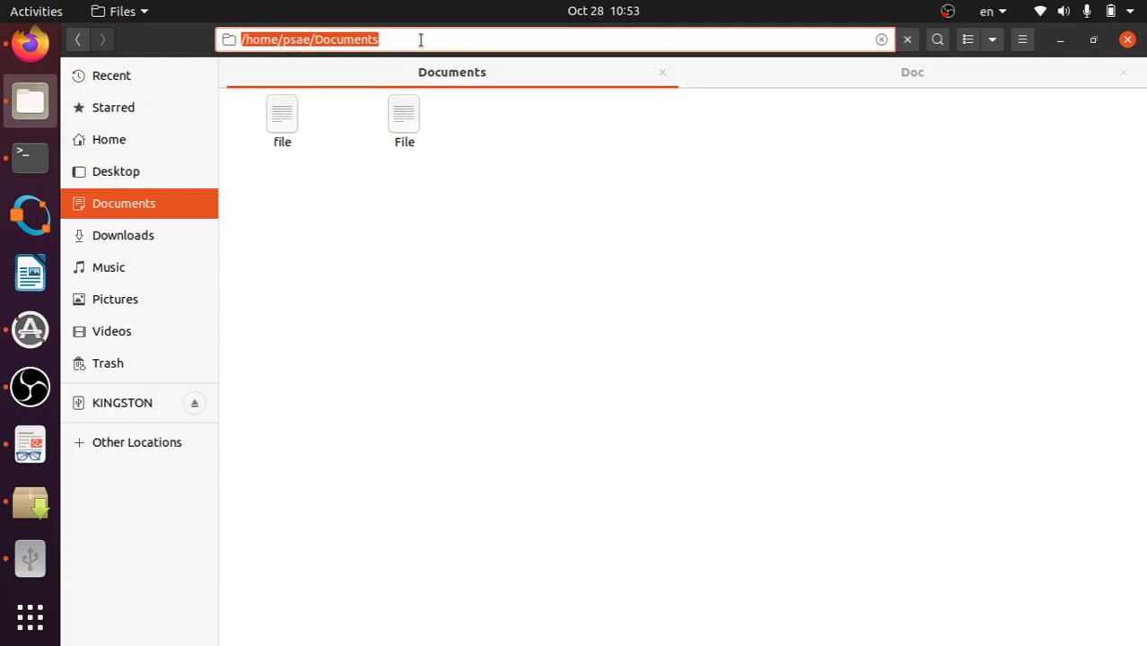
{"action": "type", "text": "ssh:"}
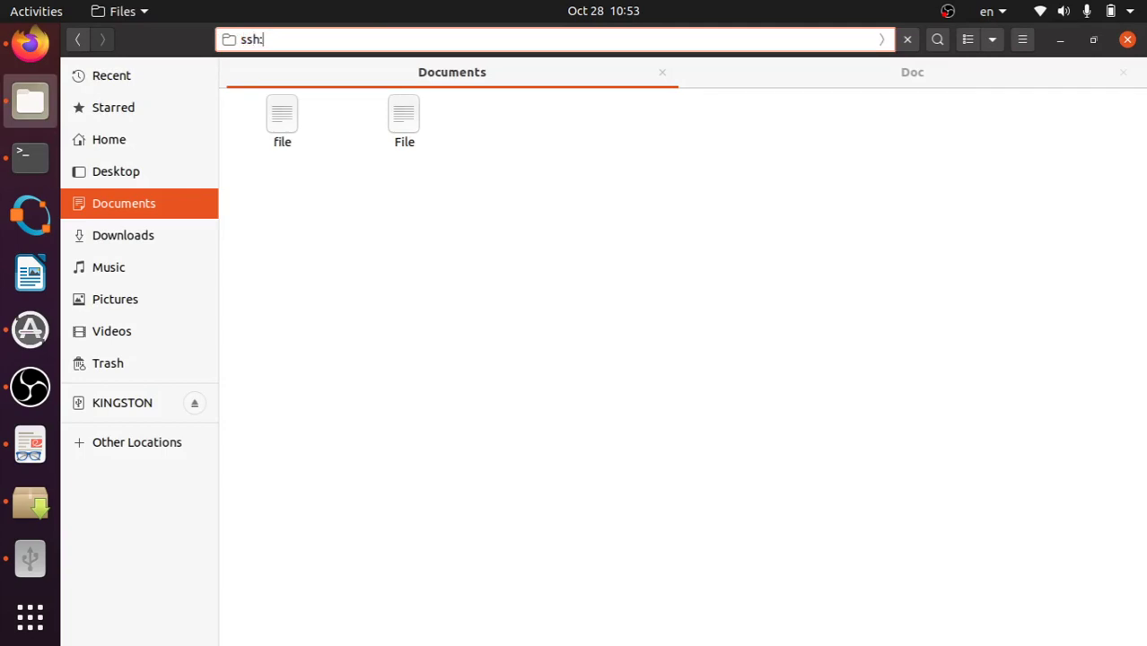
{"action": "type", "text": "//192.168.1.2"}
{"action": "key", "text": "Return"}
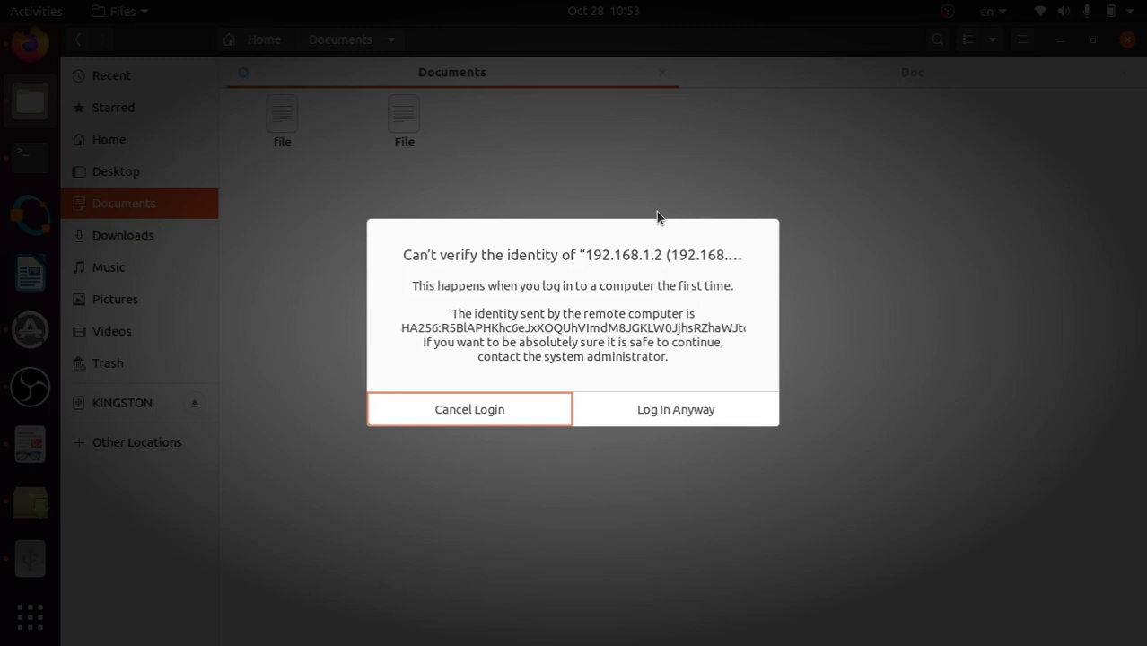
{"action": "left_click", "coordinate": [530, 416]}
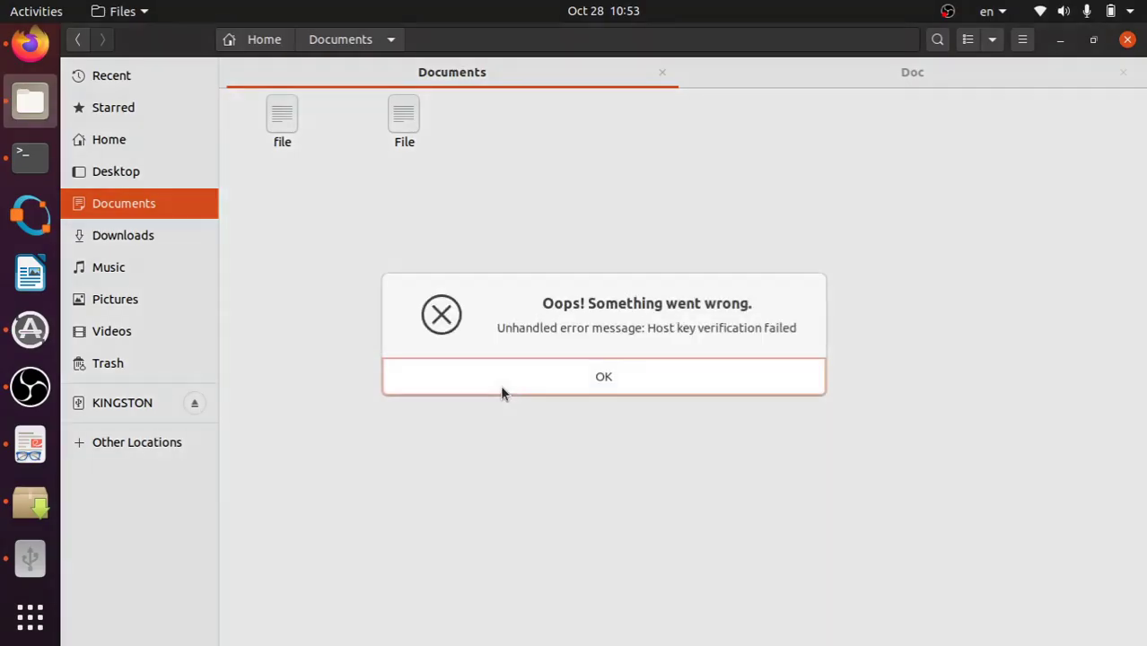
{"action": "left_click", "coordinate": [642, 384]}
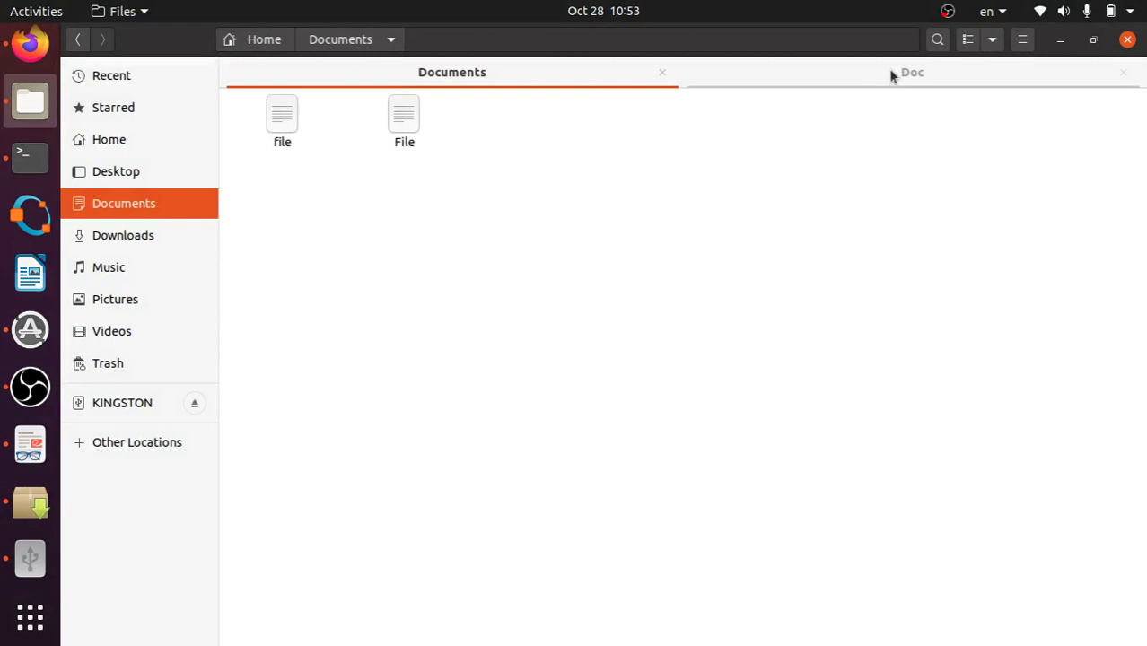
- Switch to the 3rd-2020.pdf slides in Document Viewer and present them, advancing to the directory system commands slide
{"action": "left_click", "coordinate": [891, 75]}
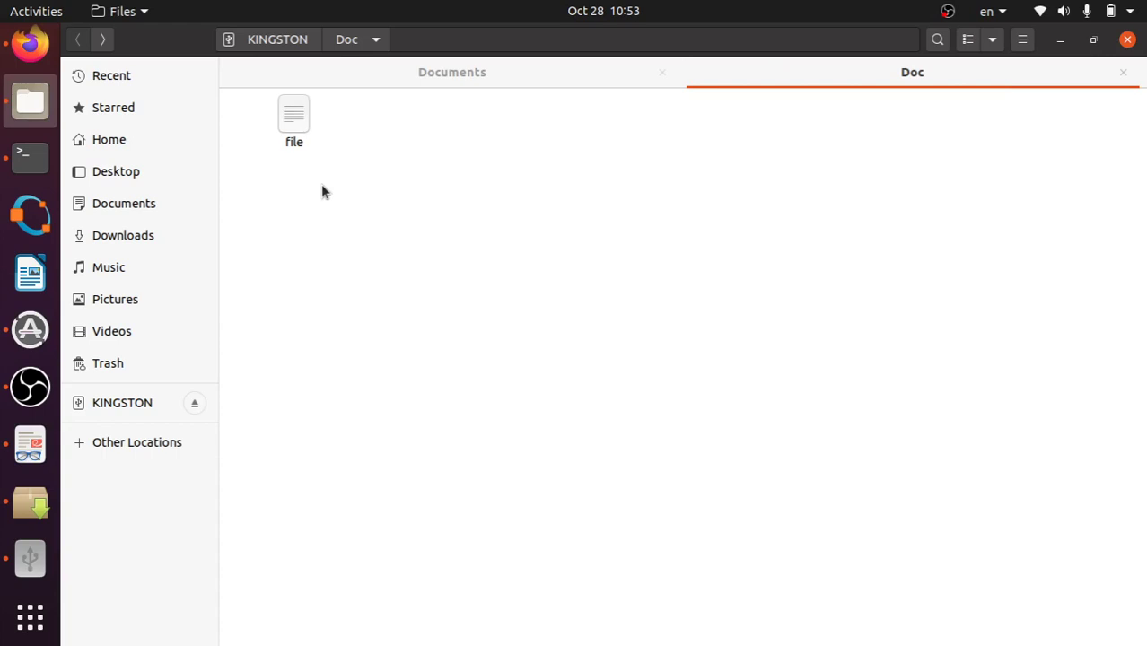
{"action": "left_click", "coordinate": [33, 398]}
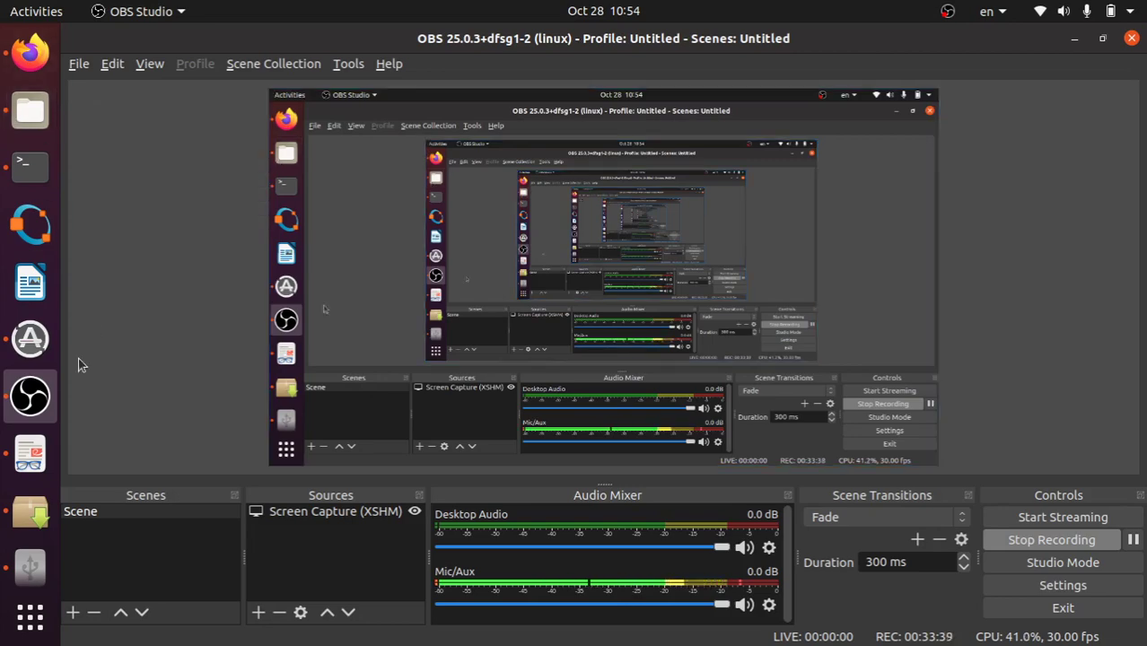
{"action": "left_click", "coordinate": [30, 453]}
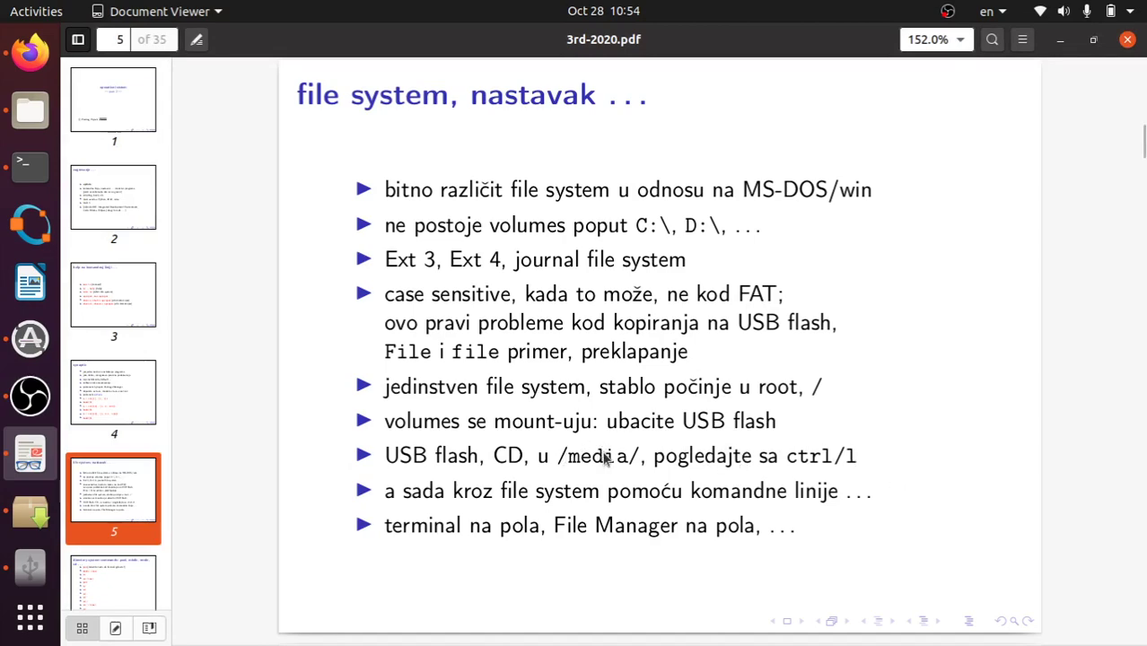
{"action": "key", "text": "F5"}
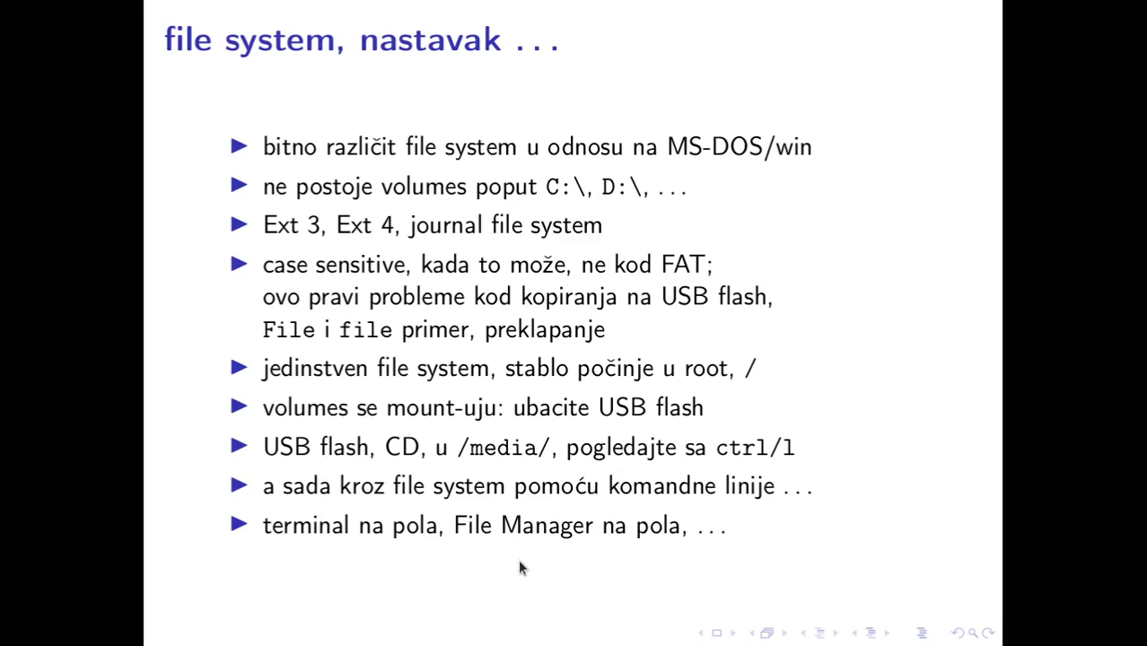
{"action": "left_click", "coordinate": [506, 492]}
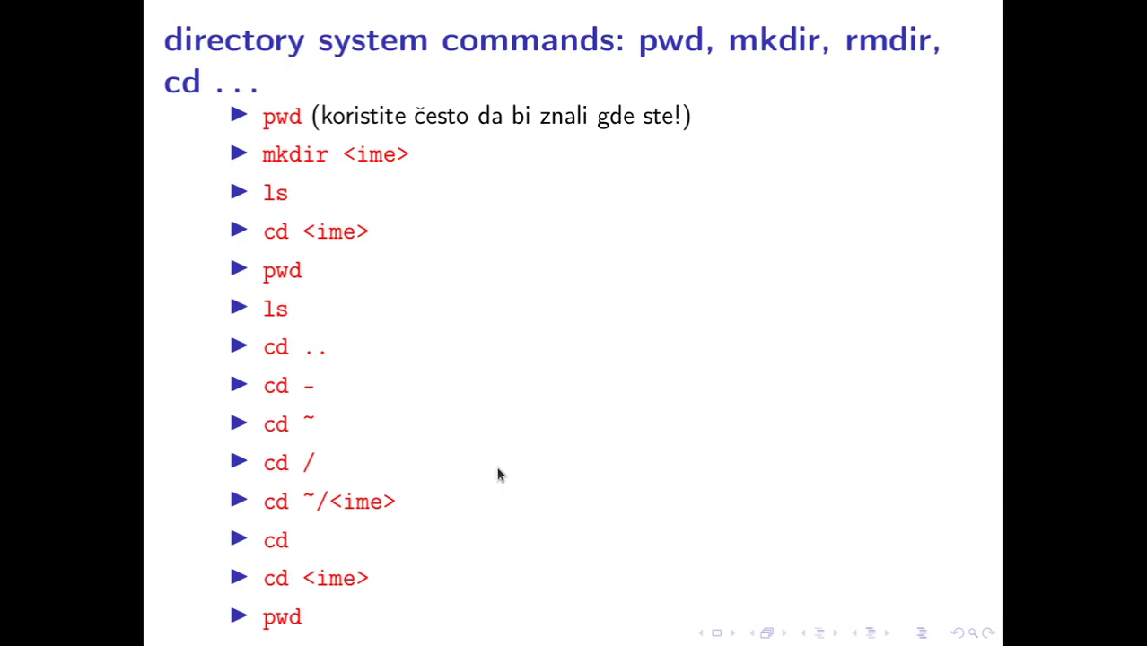
- Leave the presentation and tile 3rd-2020.pdf side by side with the Terminal
{"action": "key", "text": "Escape"}
{"action": "left_click_drag", "start_coordinate": [602, 36], "coordinate": [25, 175]}
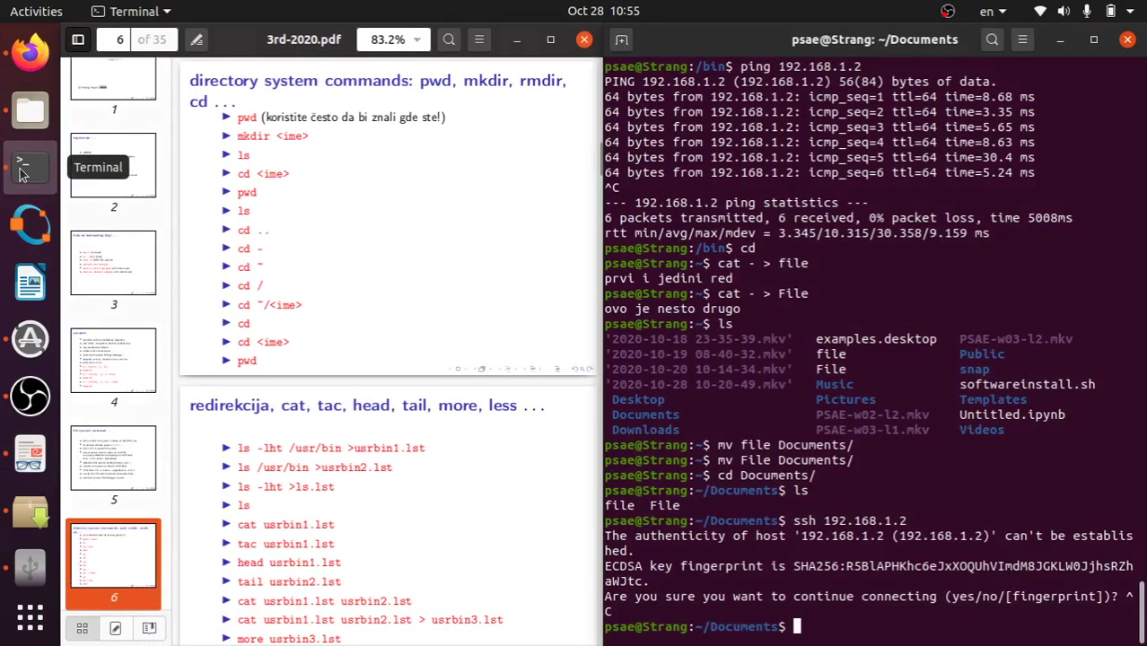
{"action": "left_click", "coordinate": [30, 163]}
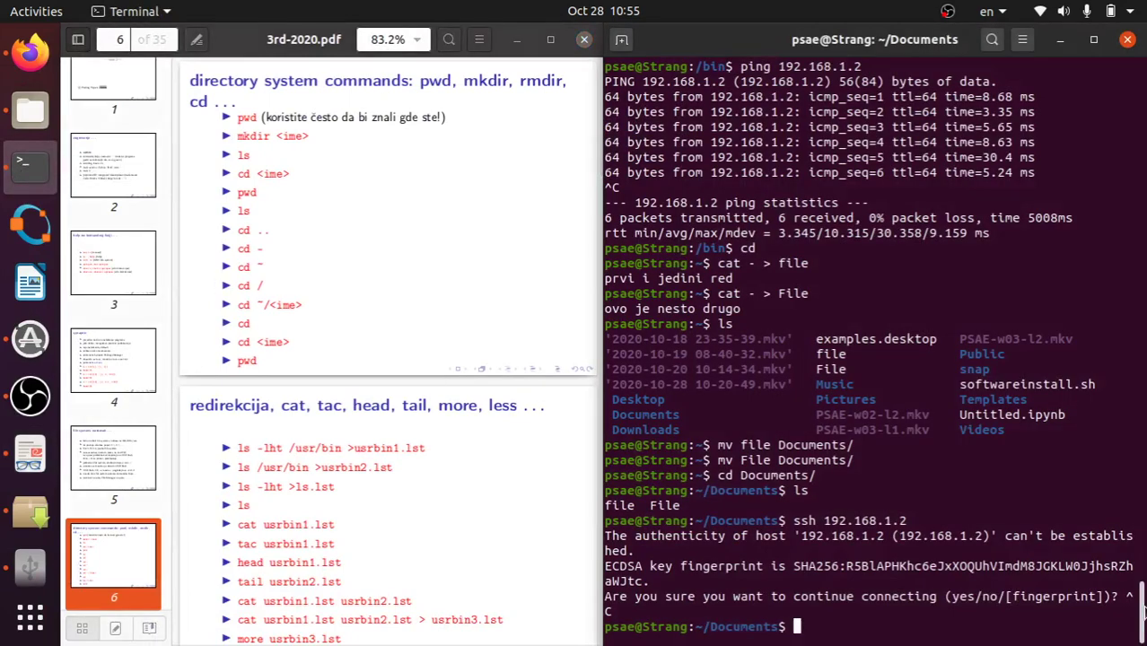
- List the contents of the current Documents directory with ls and clear the terminal screen
{"action": "type", "text": "ls"}
{"action": "key", "text": "Return"}
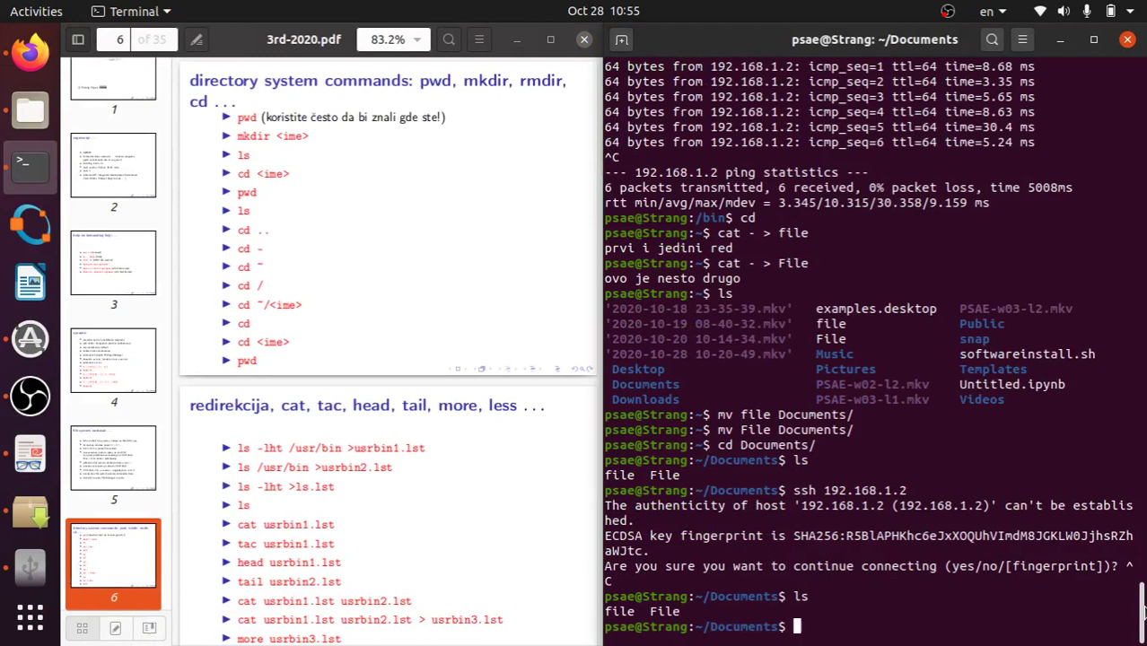
{"action": "key", "text": "ctrl+l"}
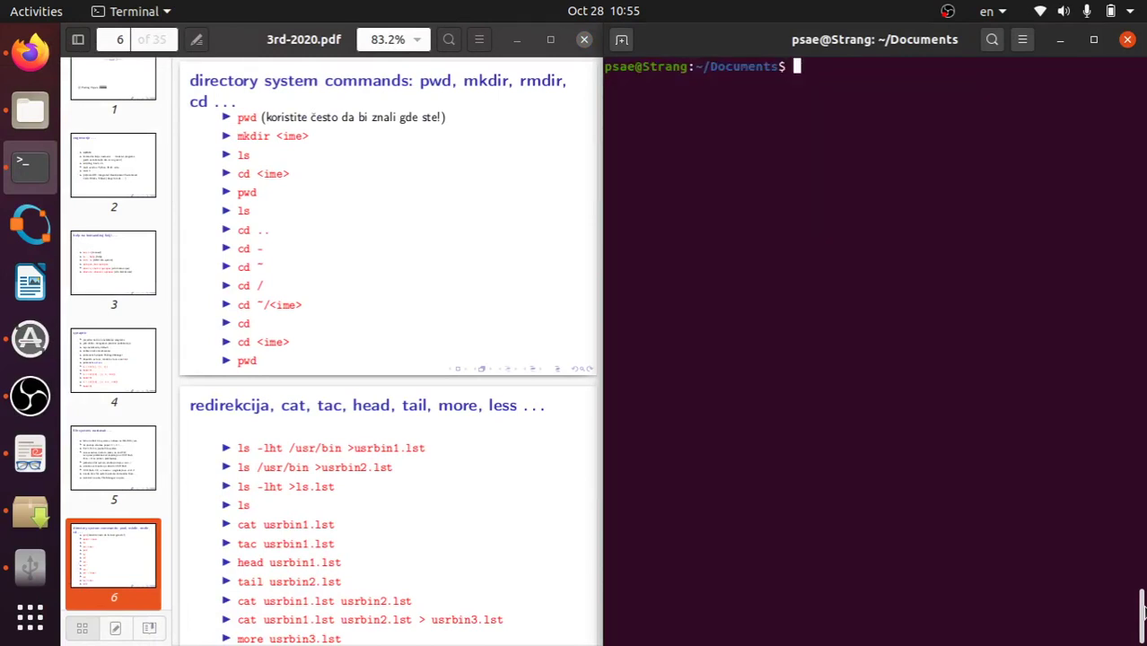
- Print the working directory with pwd and run echo PWD for comparison
{"action": "type", "text": "pwd"}
{"action": "key", "text": "Return"}
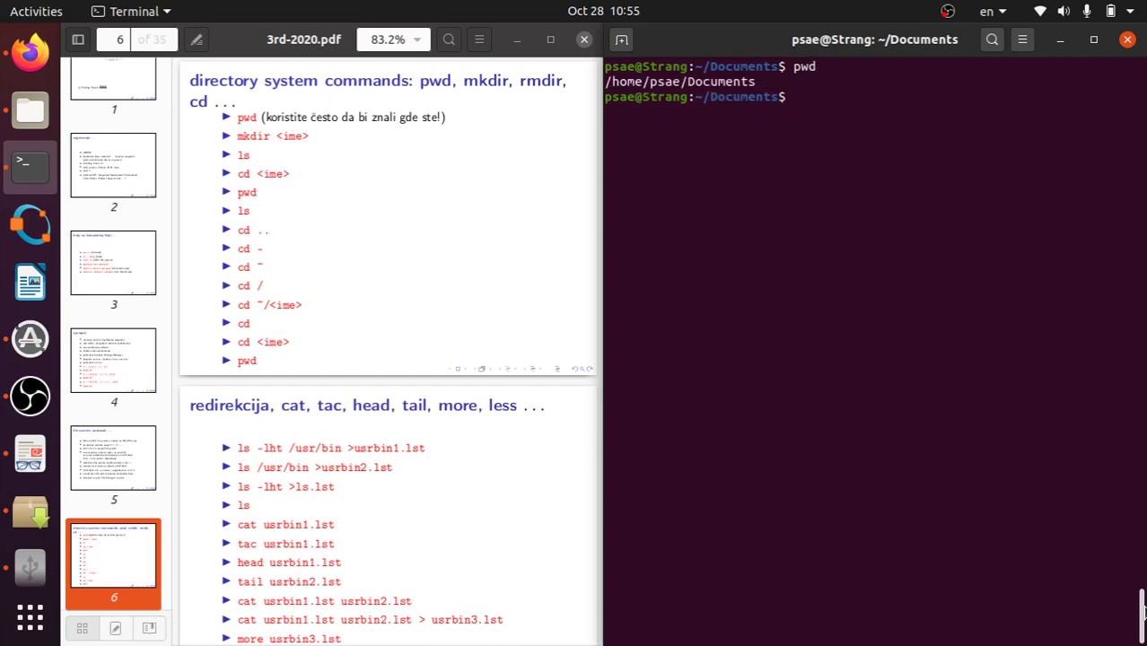
{"action": "type", "text": "echo PWD"}
{"action": "key", "text": "Return"}
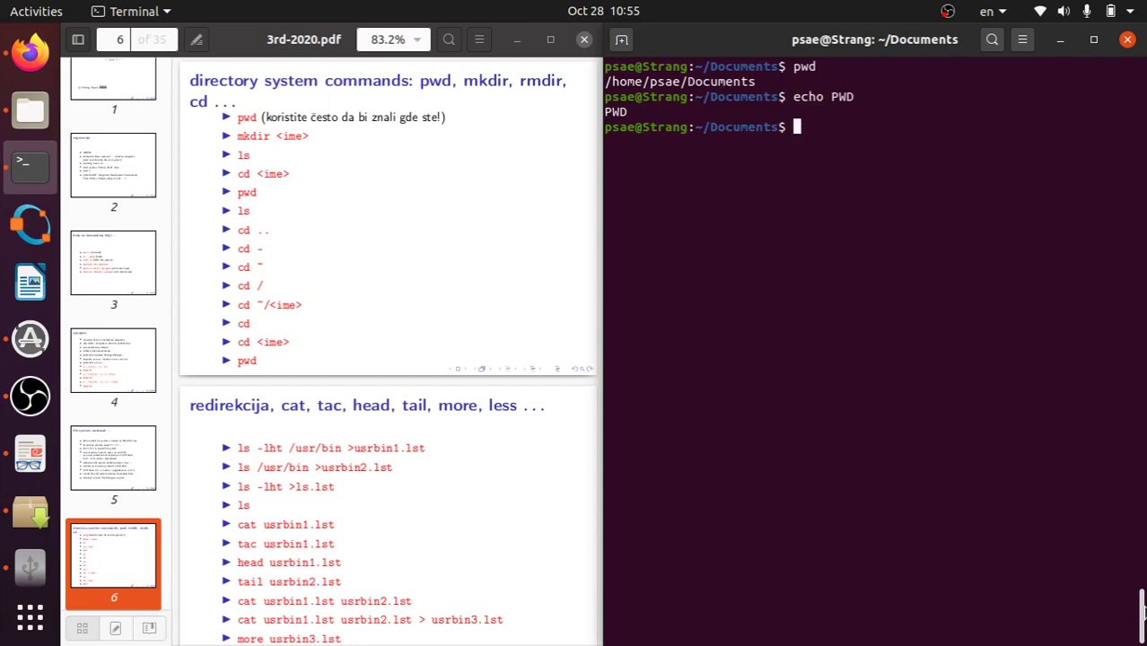
- Recall the last echo command and insert $( before PWD
{"action": "key", "text": "Up"}
{"action": "key", "text": "Left"}
{"action": "key", "text": "Left"}
{"action": "key", "text": "Left"}
{"action": "type", "text": "$("}
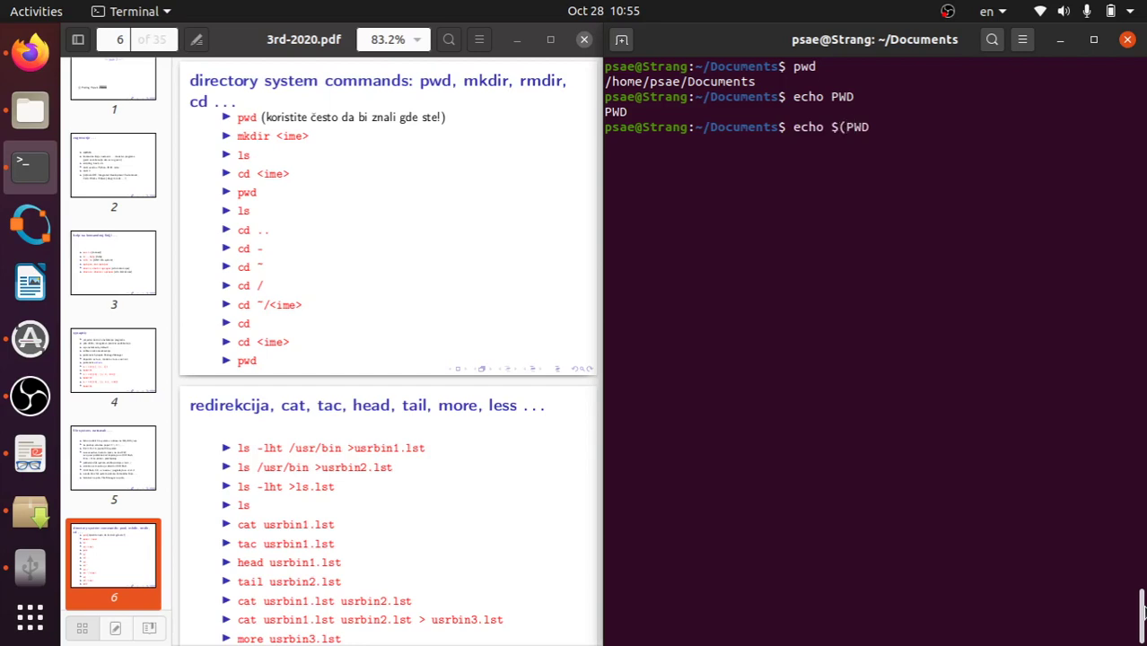